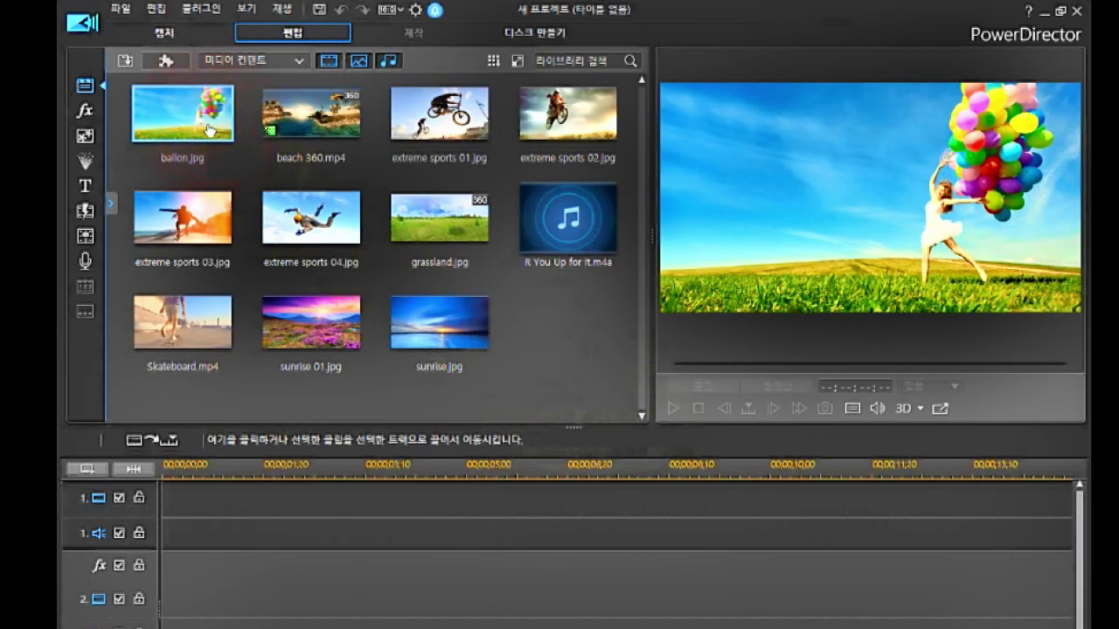
Remove all existing media from the library and import sample(1).jpg, sample(2).jpg and sample(3).jpg.
key("ctrl+a")
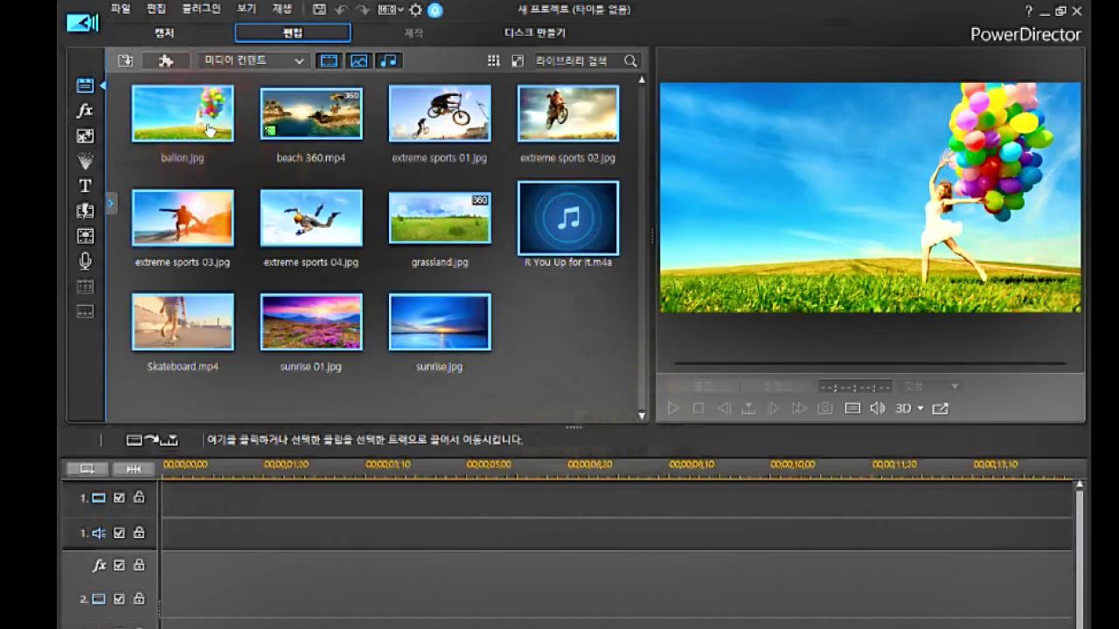
key("Delete")
left_click(126, 61)
left_click(168, 78)
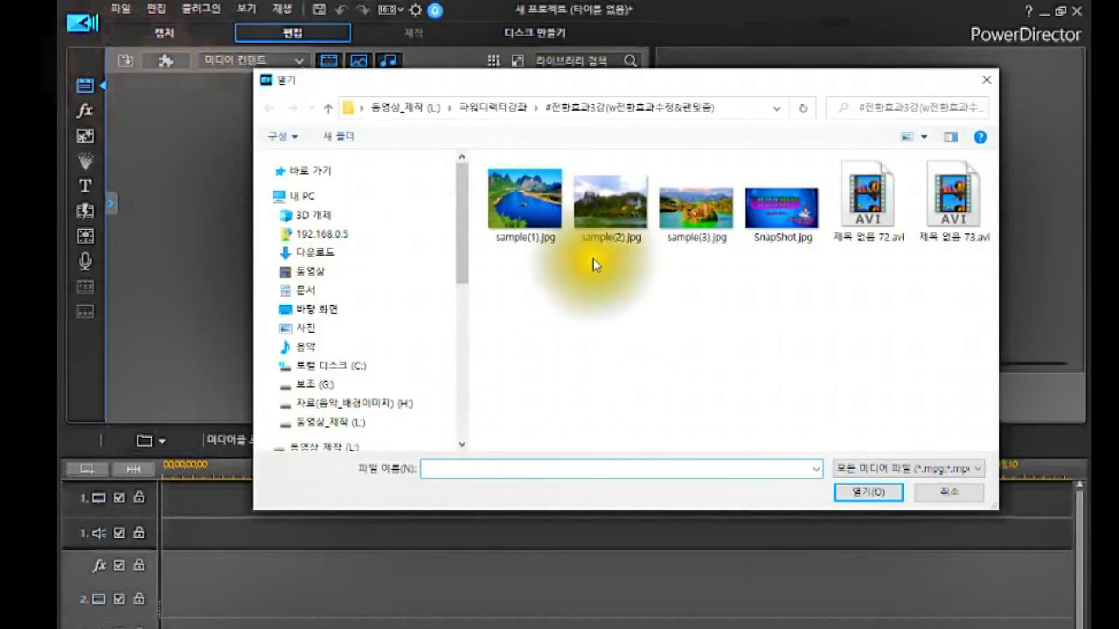
left_click(534, 210)
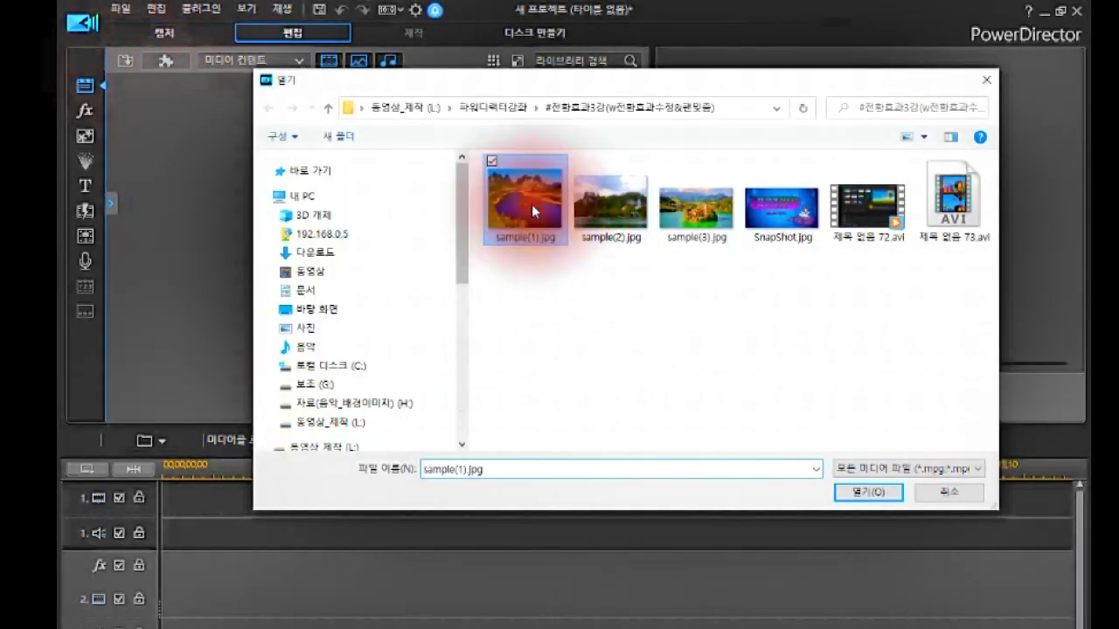
left_click(679, 210, "shift")
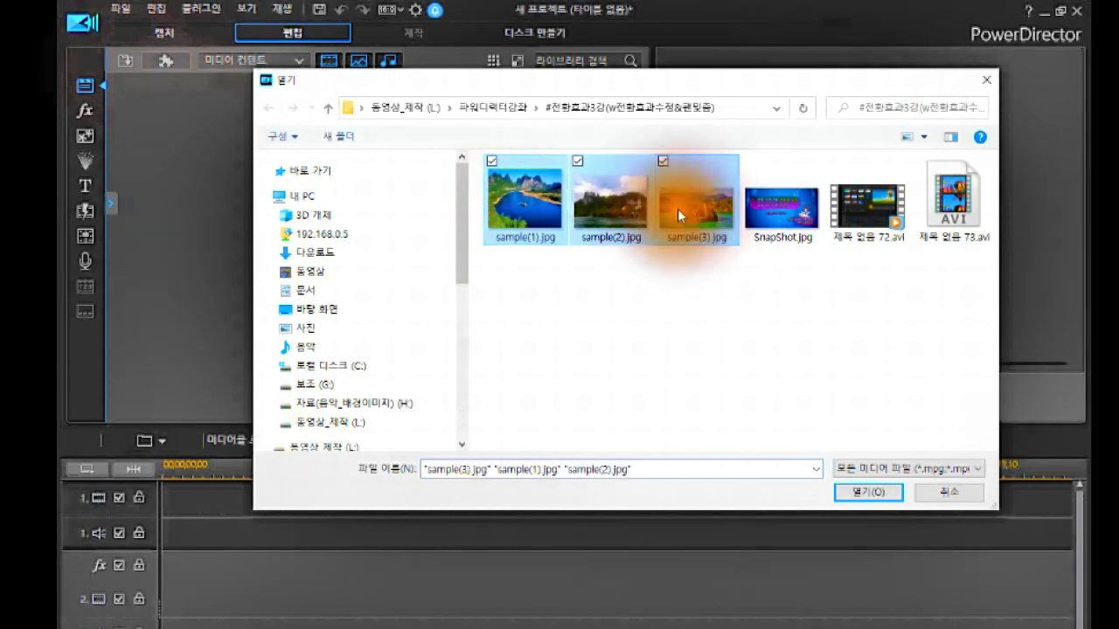
left_click(844, 491)
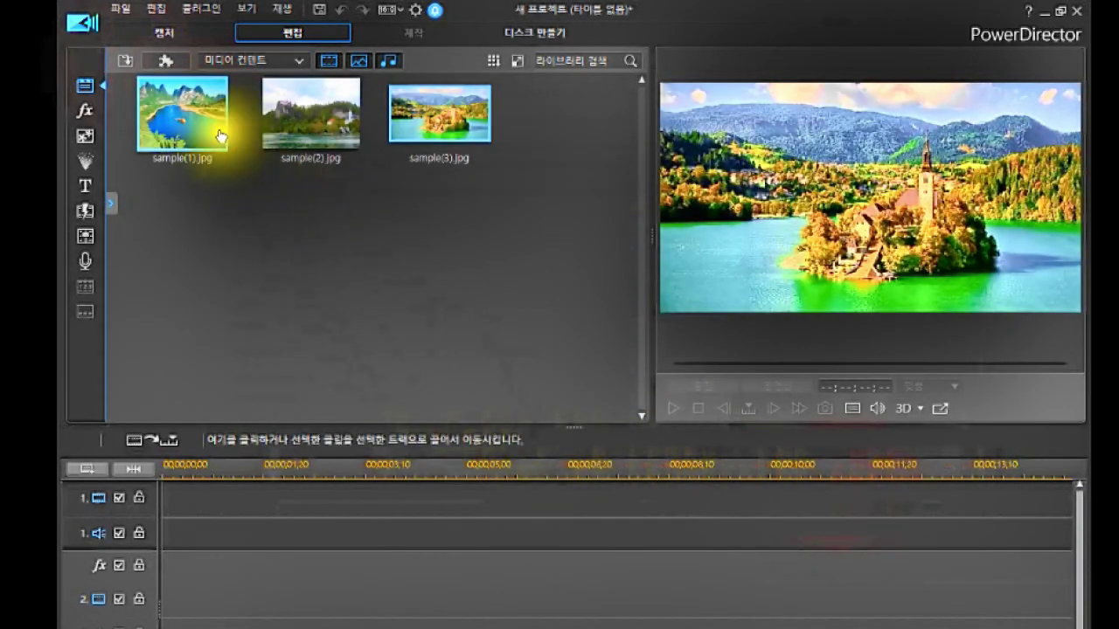
Place the three sample images together at the start of video track 1, and undo the placement.
left_click(214, 122)
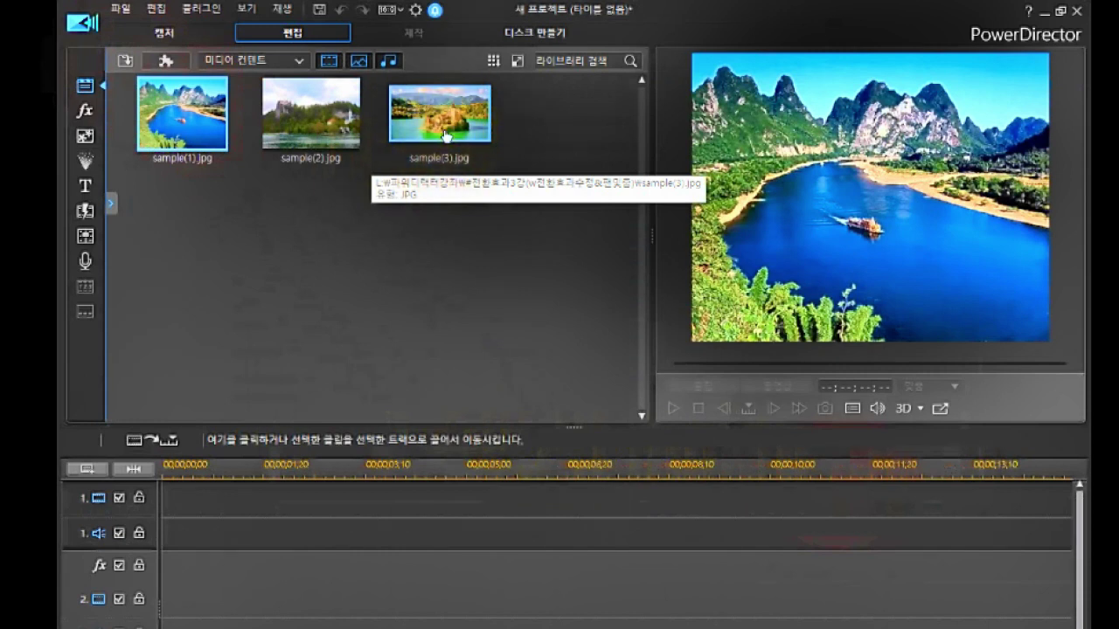
left_click(445, 135, "shift")
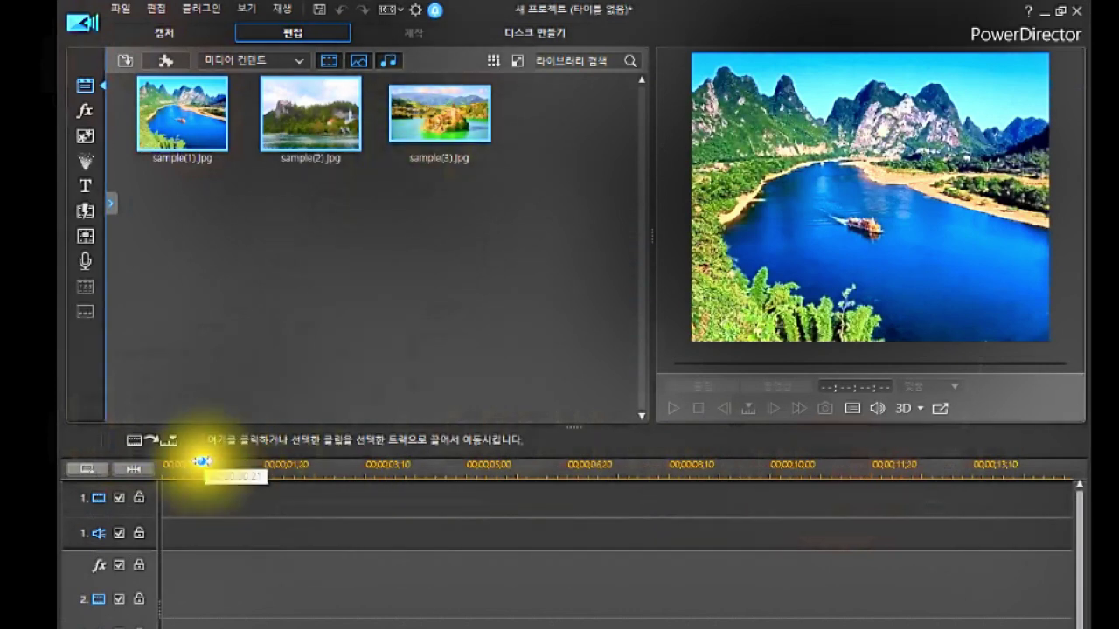
left_click_drag(180, 109, 149, 505)
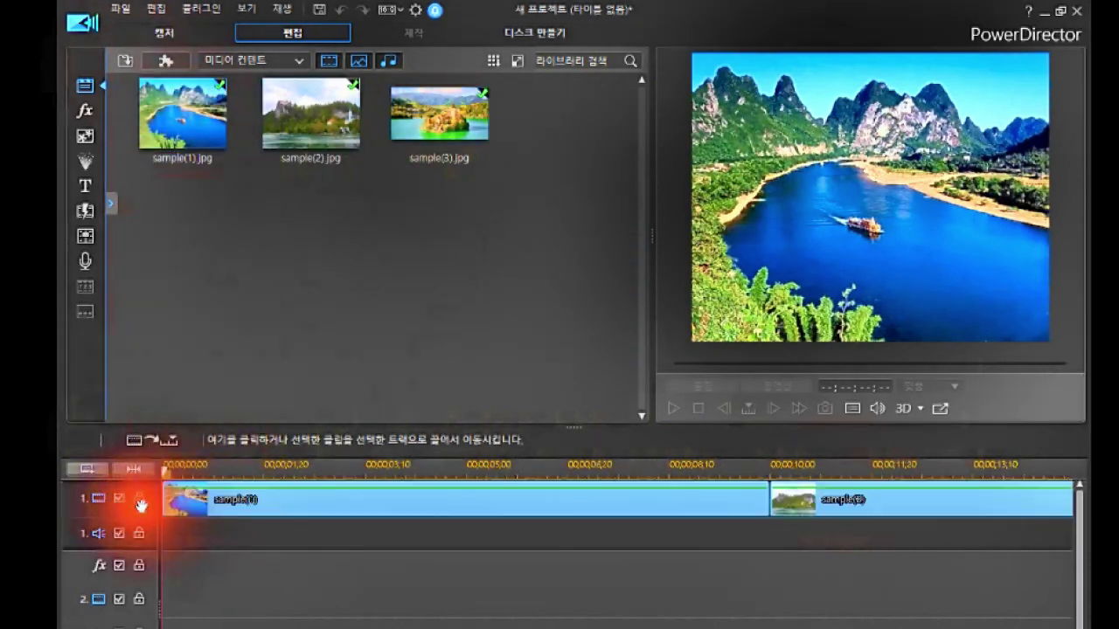
left_click(340, 10)
Insert the three selected sample images one after another at the start of video track 1.
left_click(195, 125)
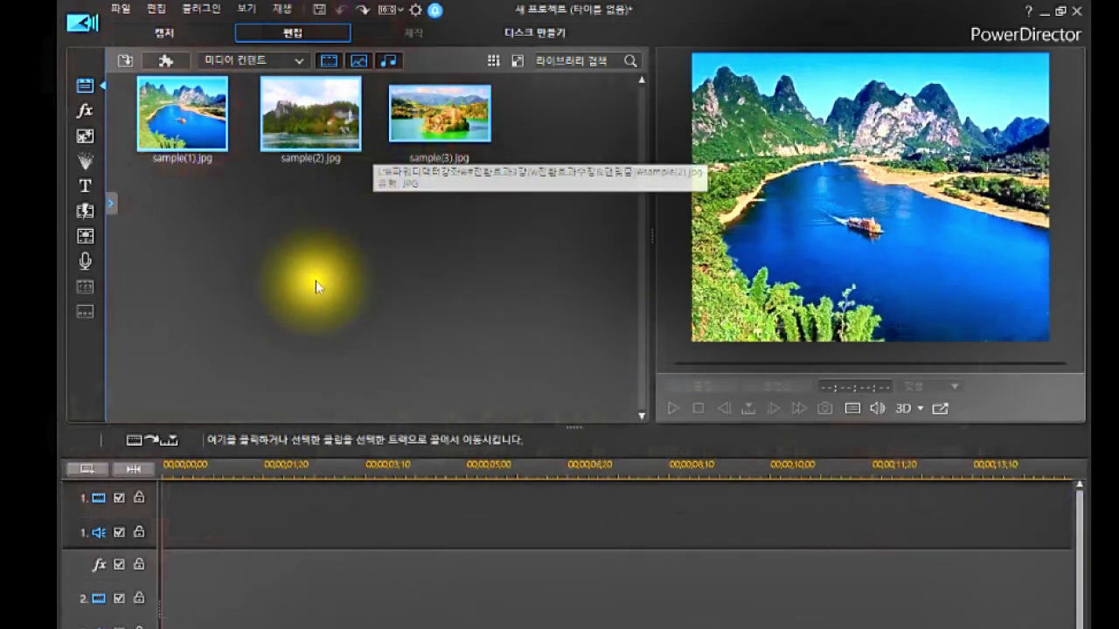
left_click(148, 495)
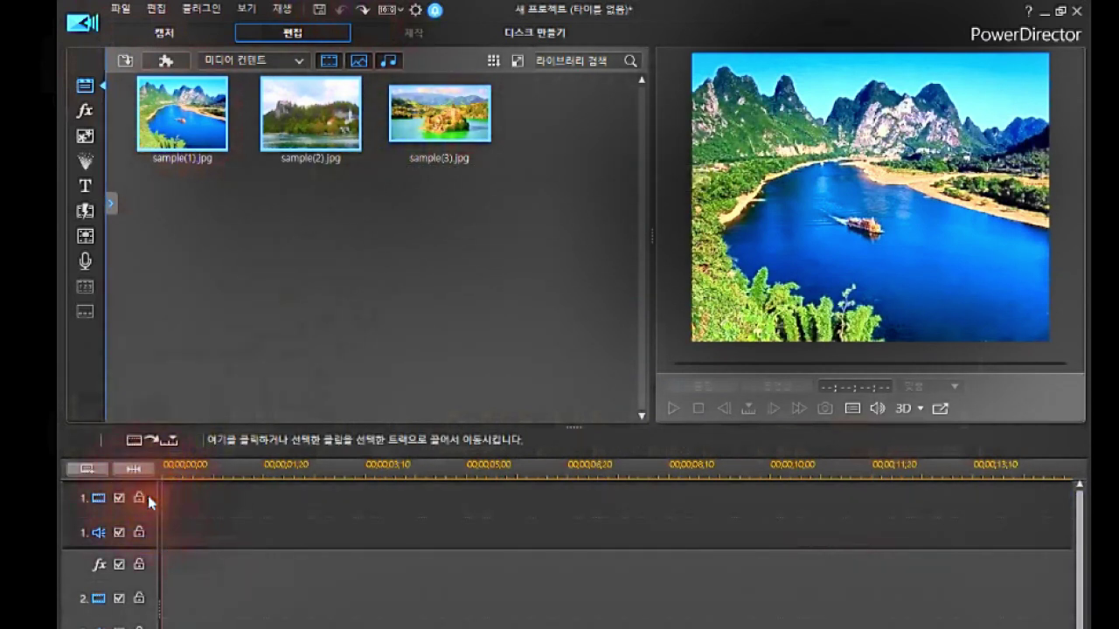
left_click(157, 439)
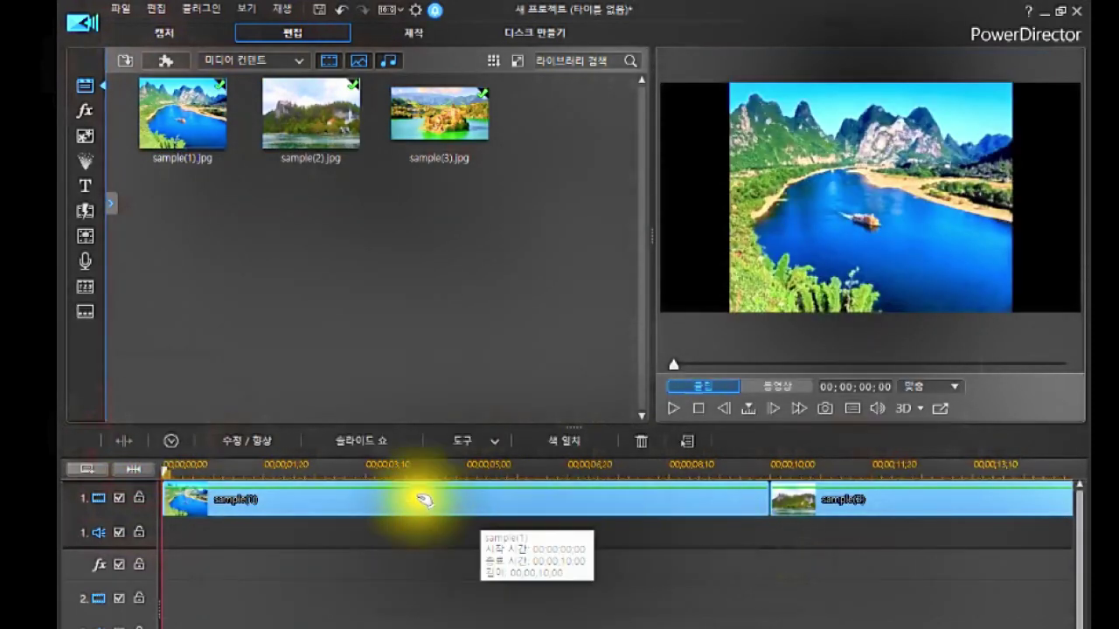
Select all three clips on video track 1 and set their duration to 00;00;05;00.
left_click(133, 469)
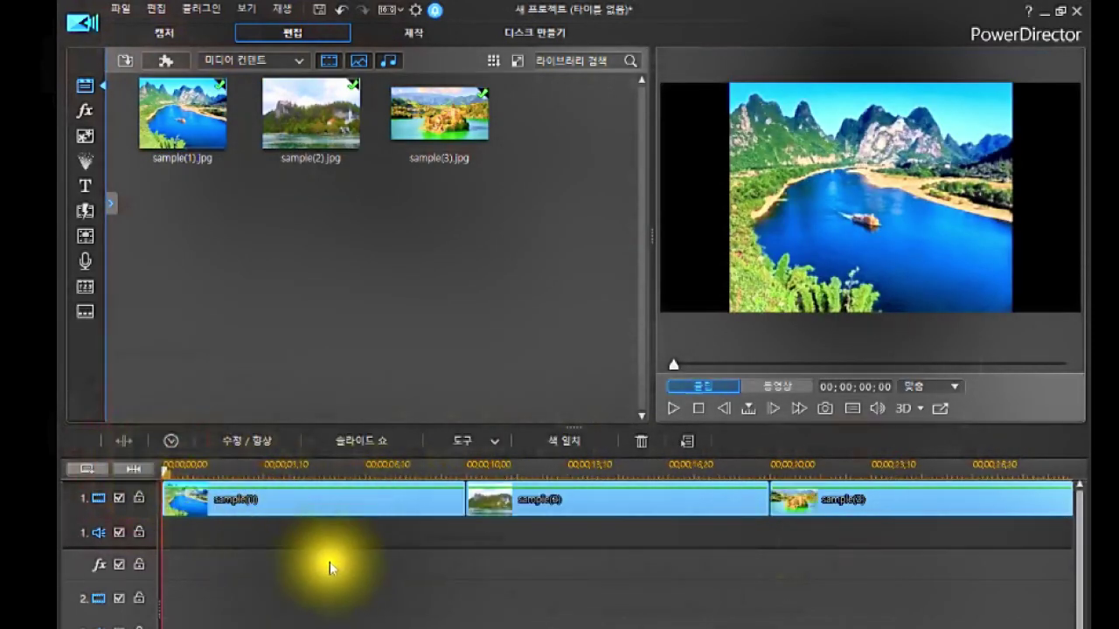
left_click_drag(285, 523, 956, 507)
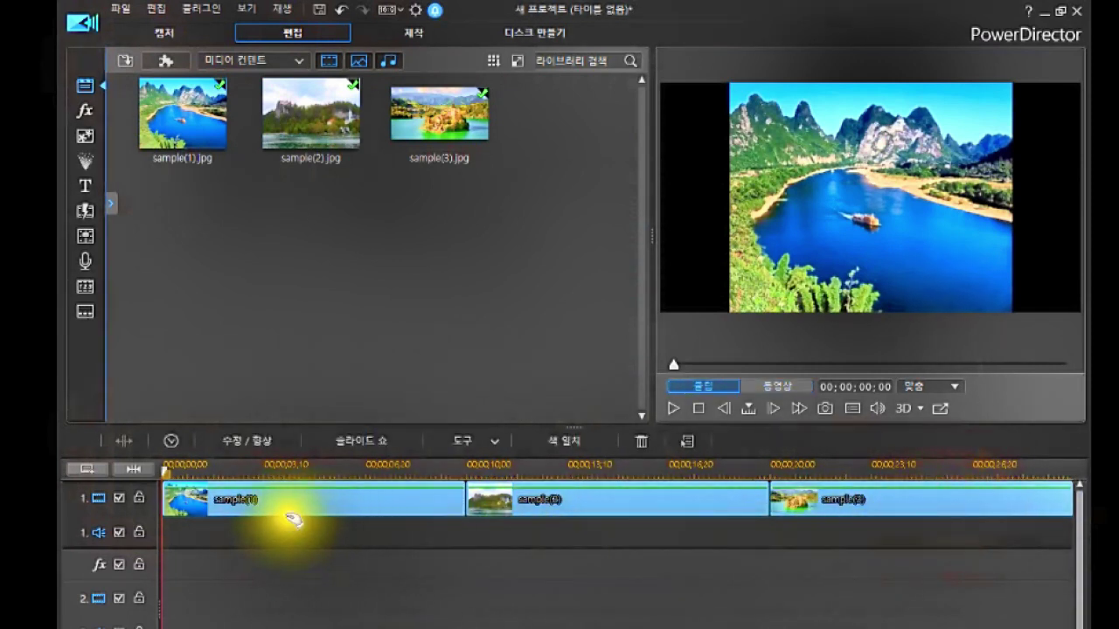
left_click_drag(212, 531, 925, 500)
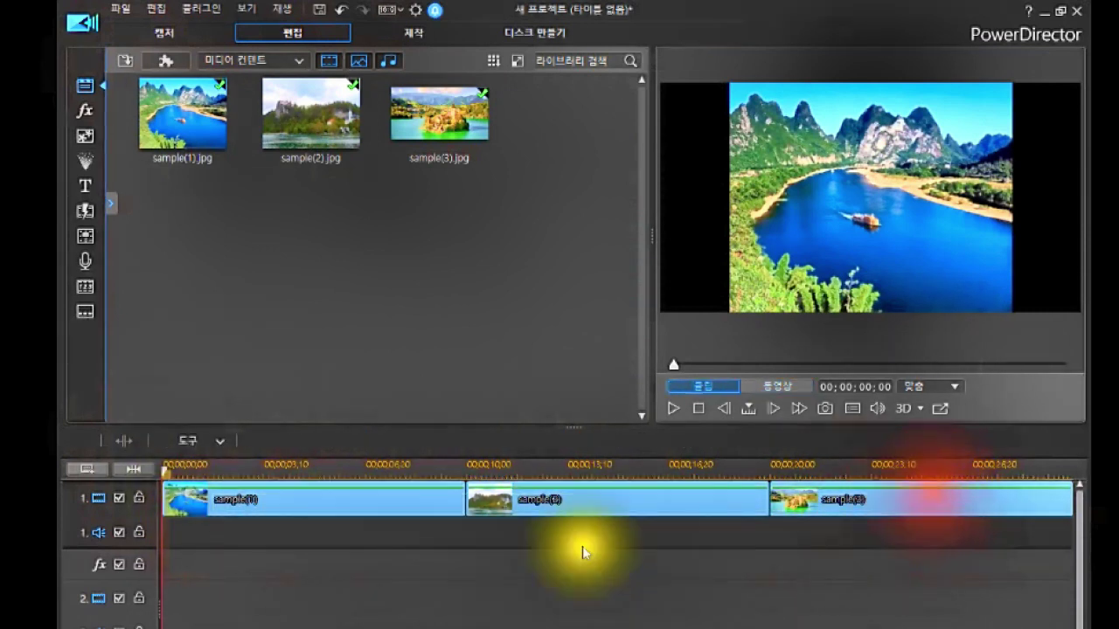
left_click(172, 442)
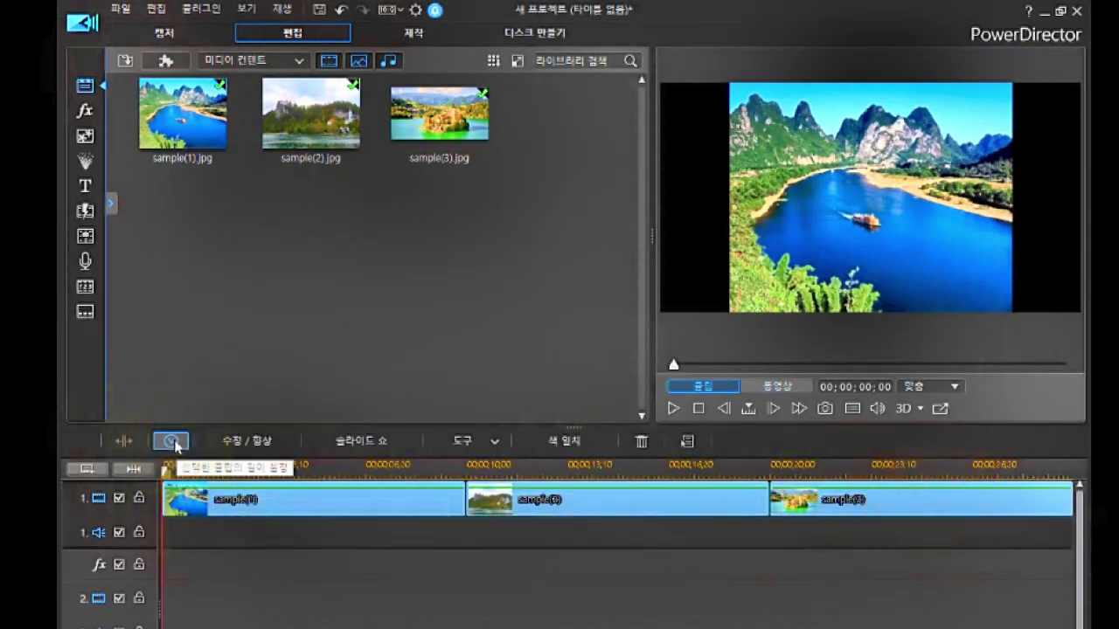
left_click(172, 443)
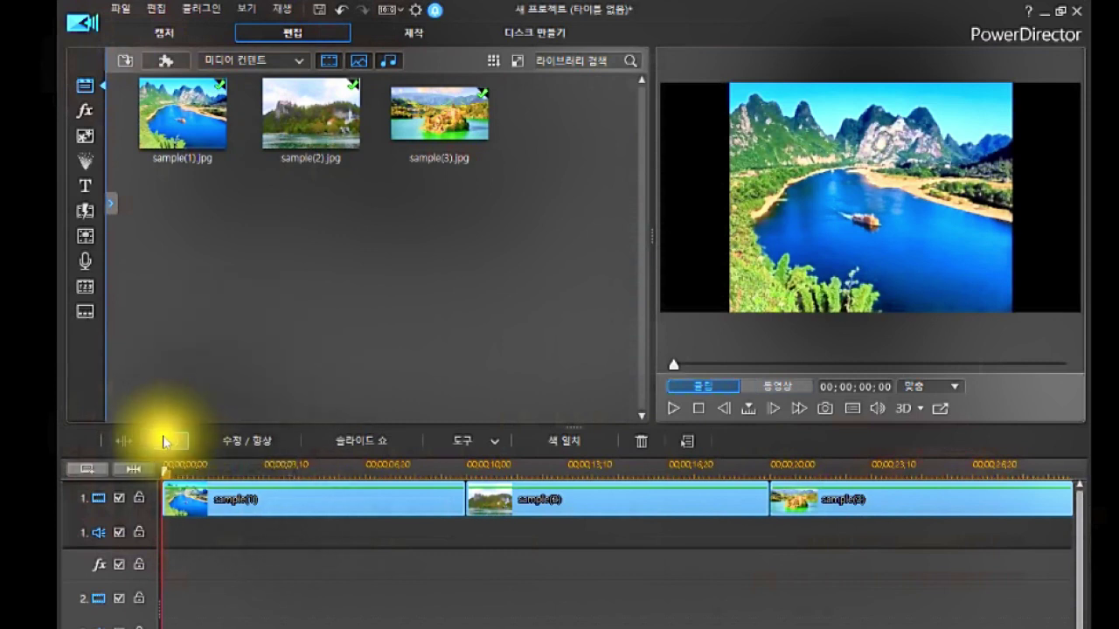
left_click(170, 443)
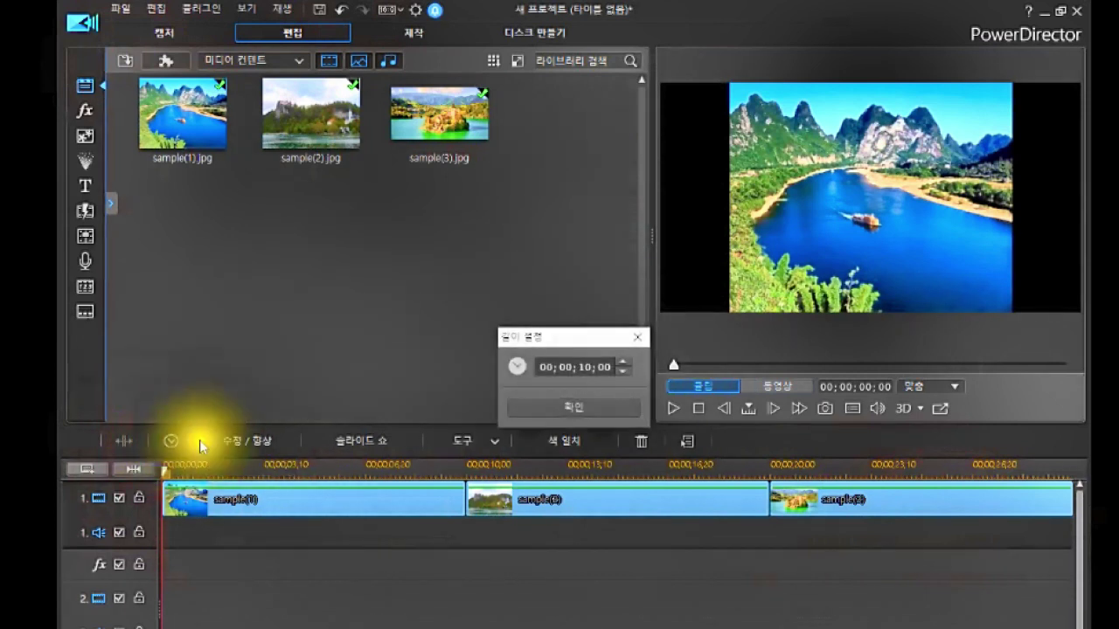
left_click(583, 362)
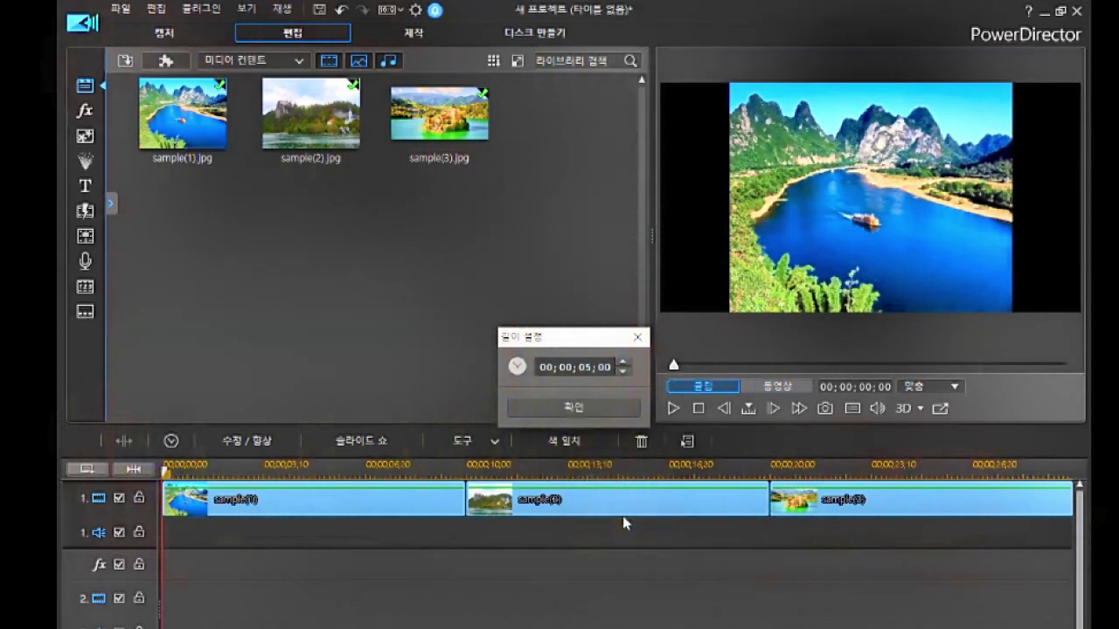
key("Return")
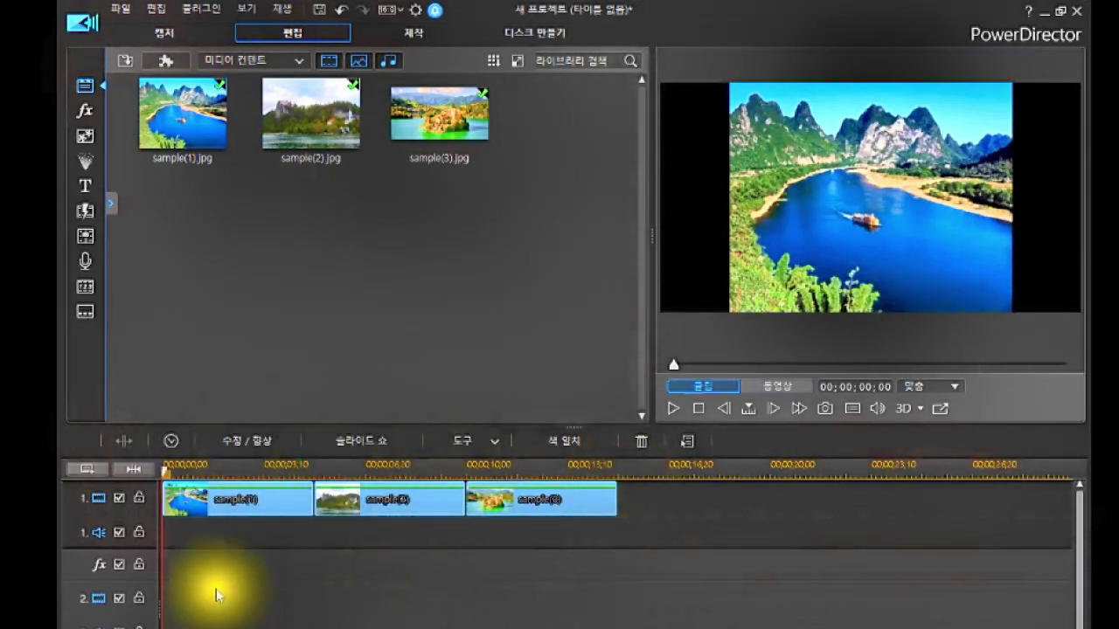
Make video track 1 taller and apply fade transitions of the cross type (크로스 전환) between all clips.
left_click(132, 473)
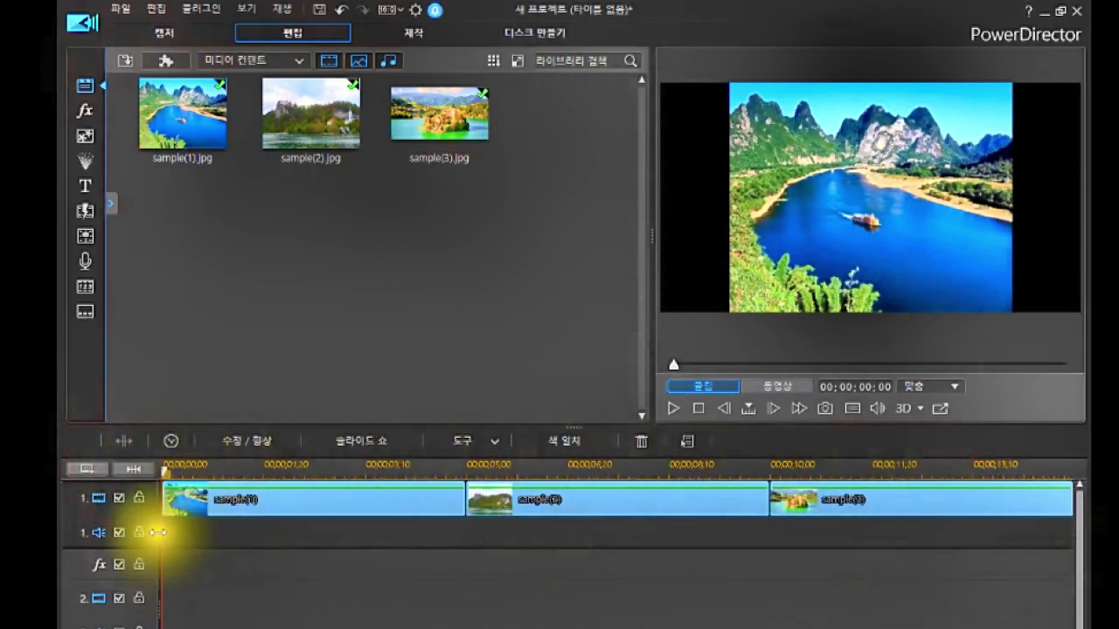
left_click_drag(144, 517, 140, 597)
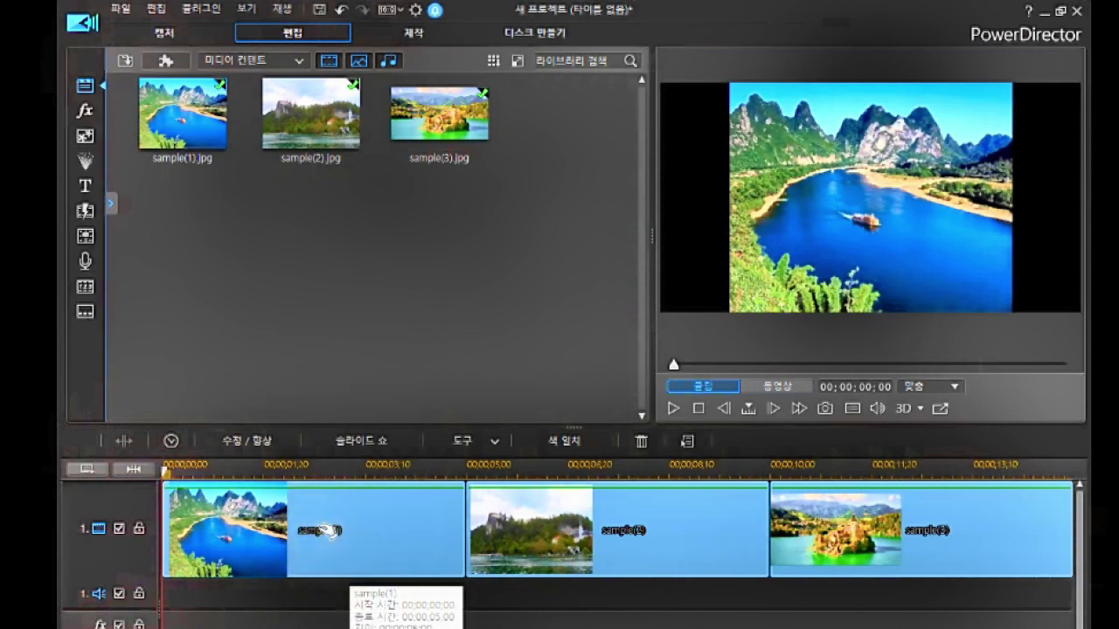
left_click(328, 530)
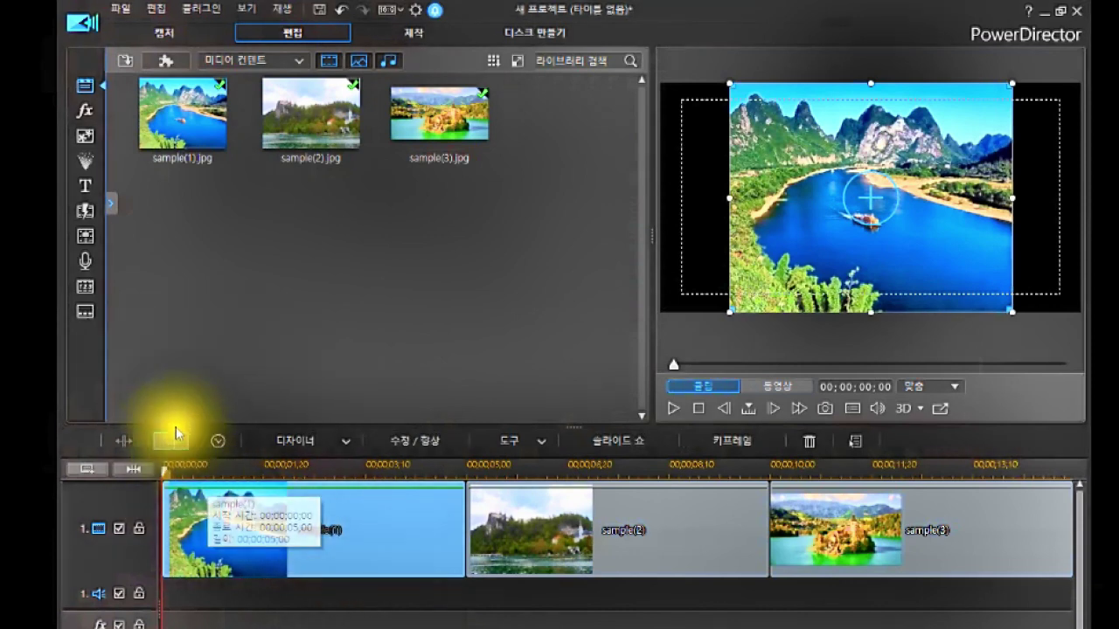
left_click(85, 217)
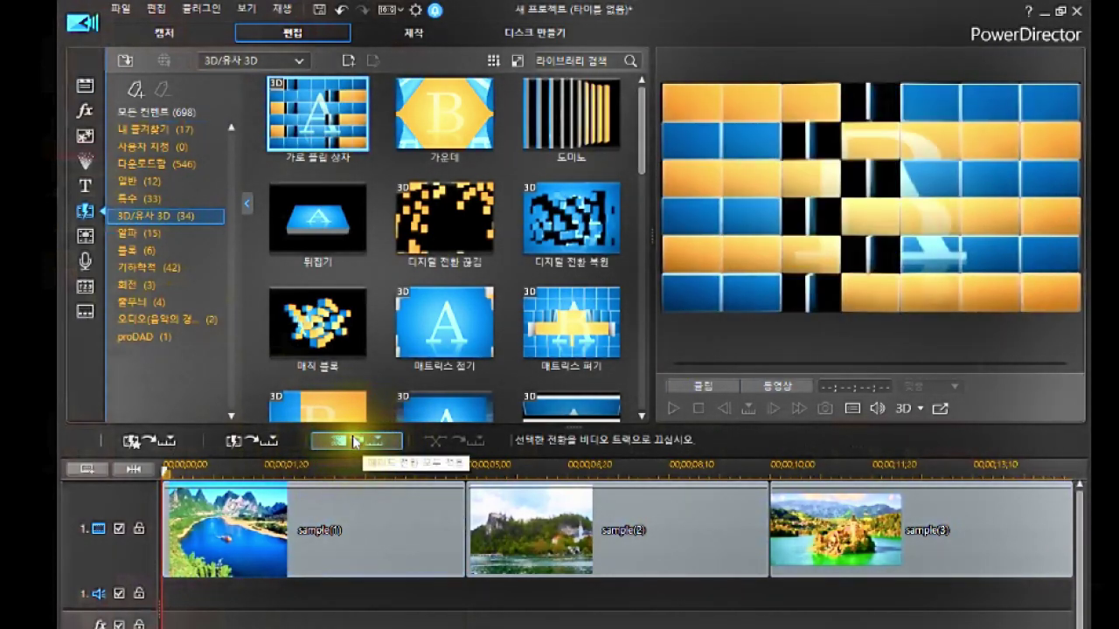
left_click(355, 441)
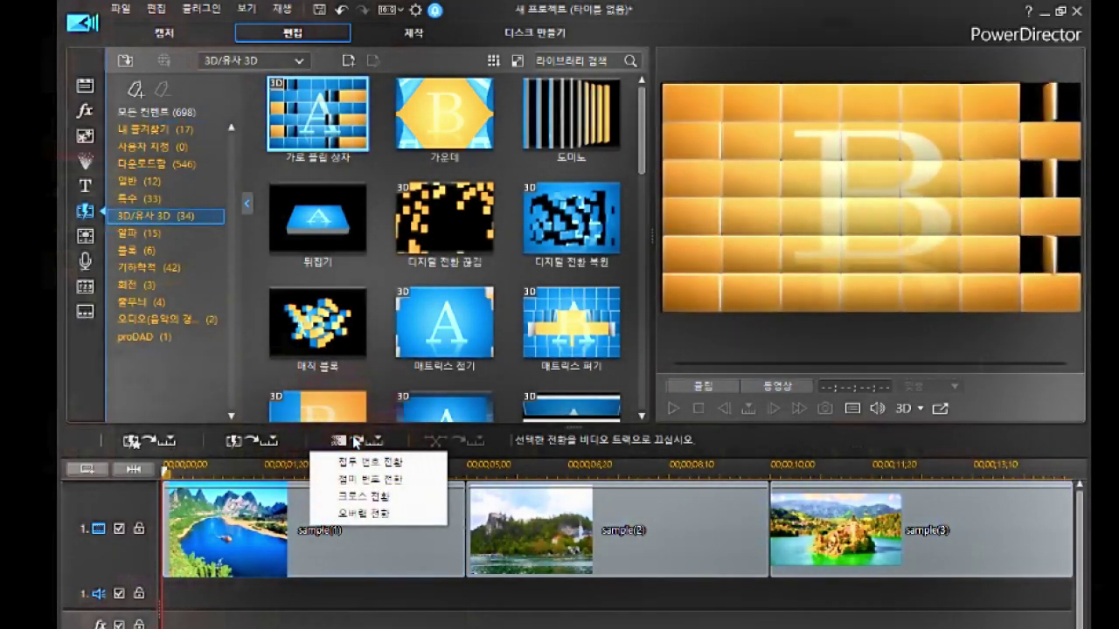
left_click(371, 497)
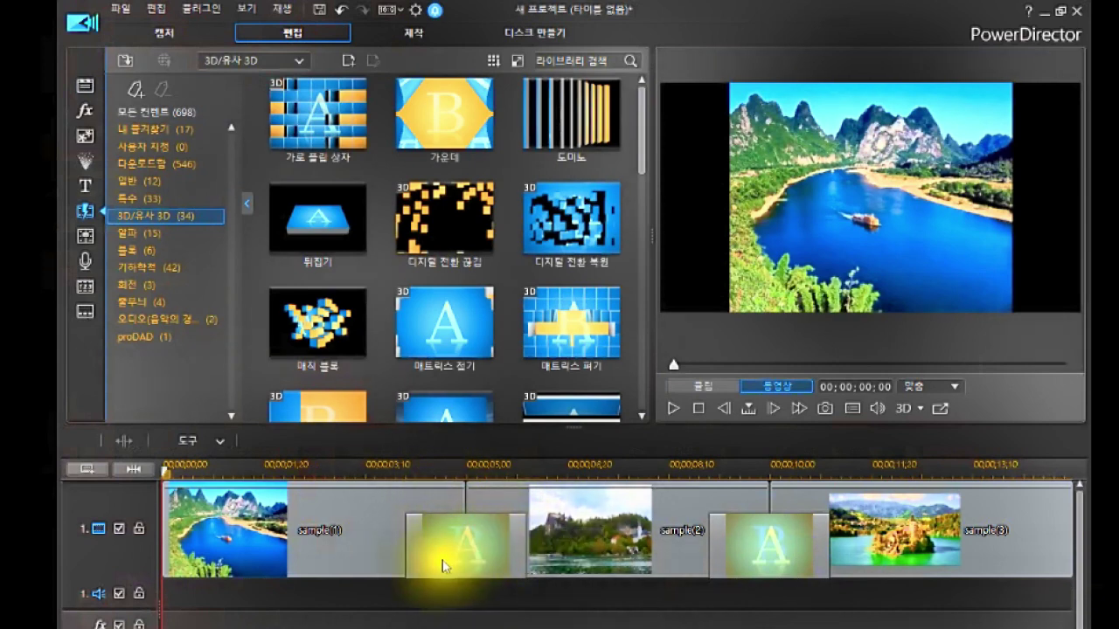
Change the behavior of the transition between sample(1) and sample(2) to overlap (오버랩).
left_click(455, 554)
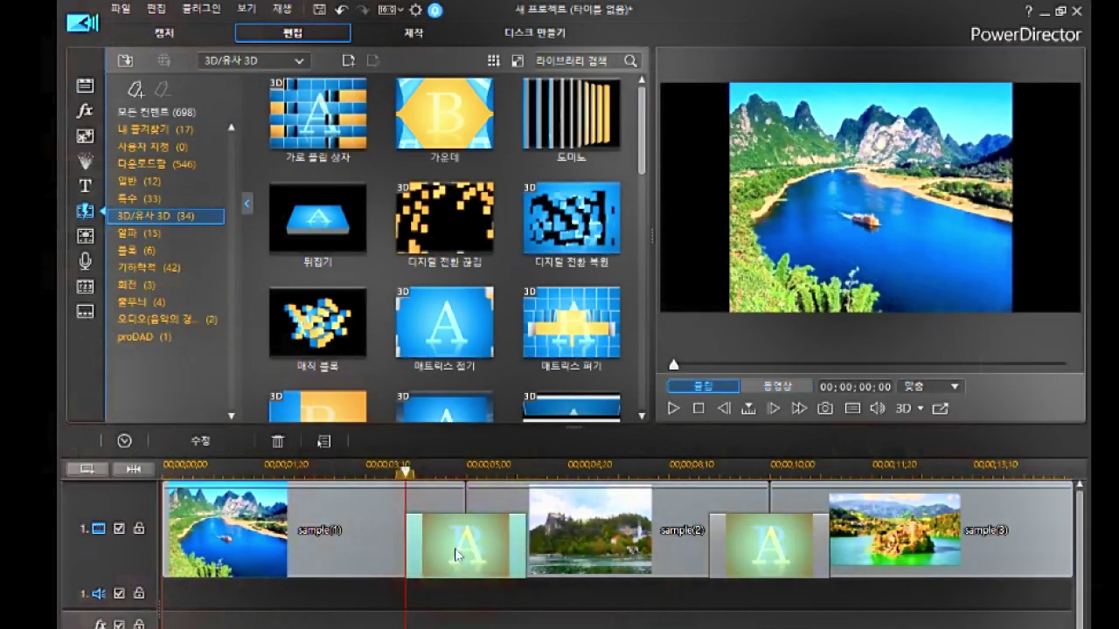
left_click(206, 441)
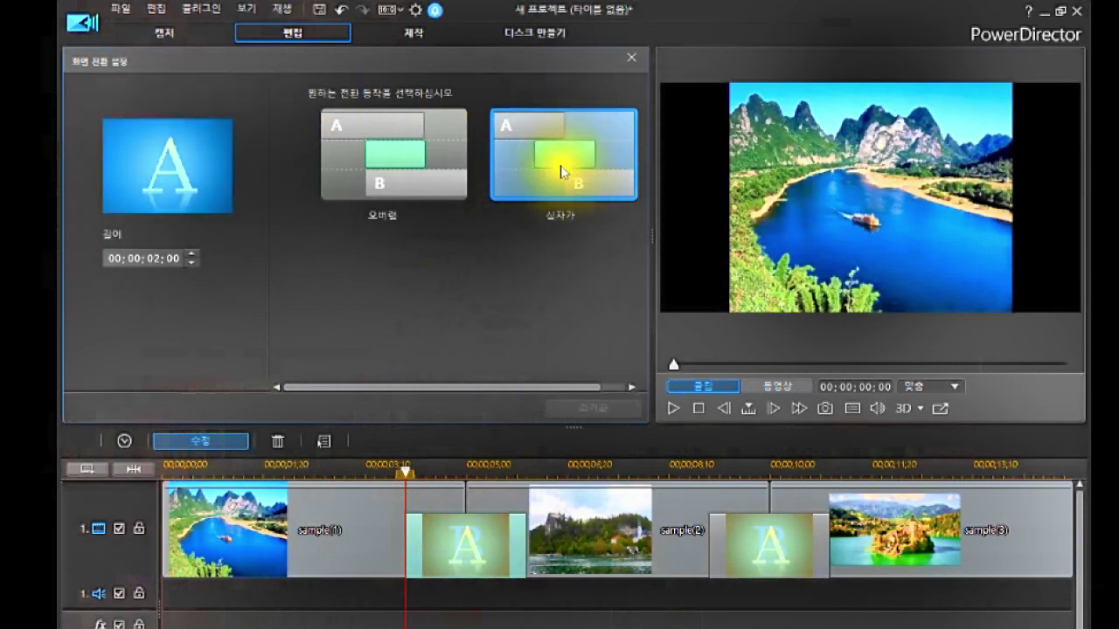
left_click(385, 170)
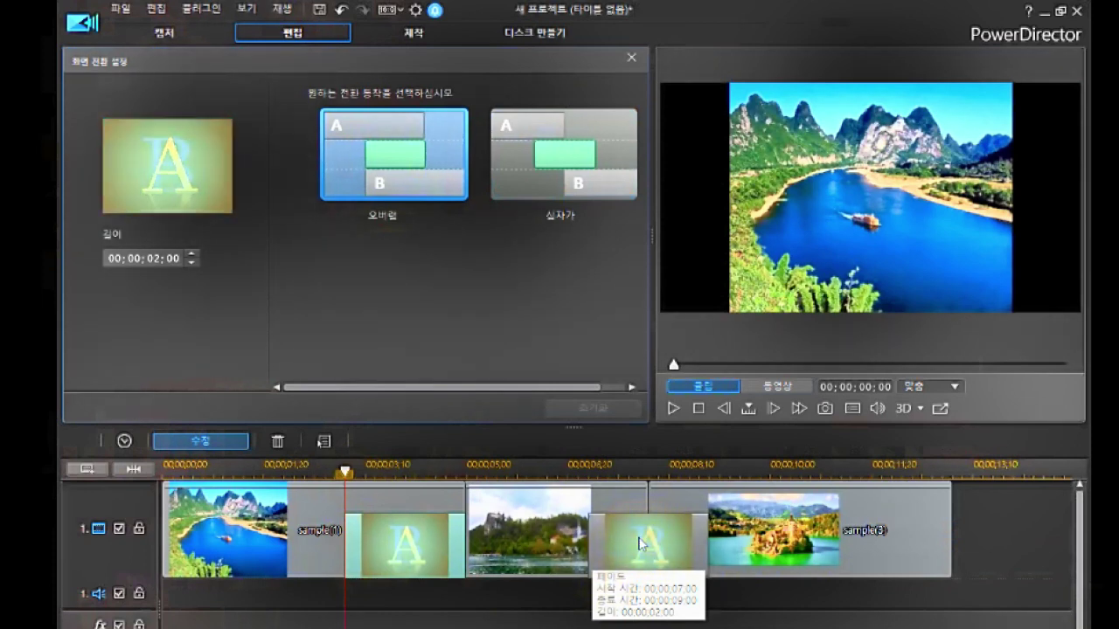
Try the overlap behavior on the transition between sample(2) and sample(3), set it back to cross (십자가), and close the transition settings.
left_click(639, 543)
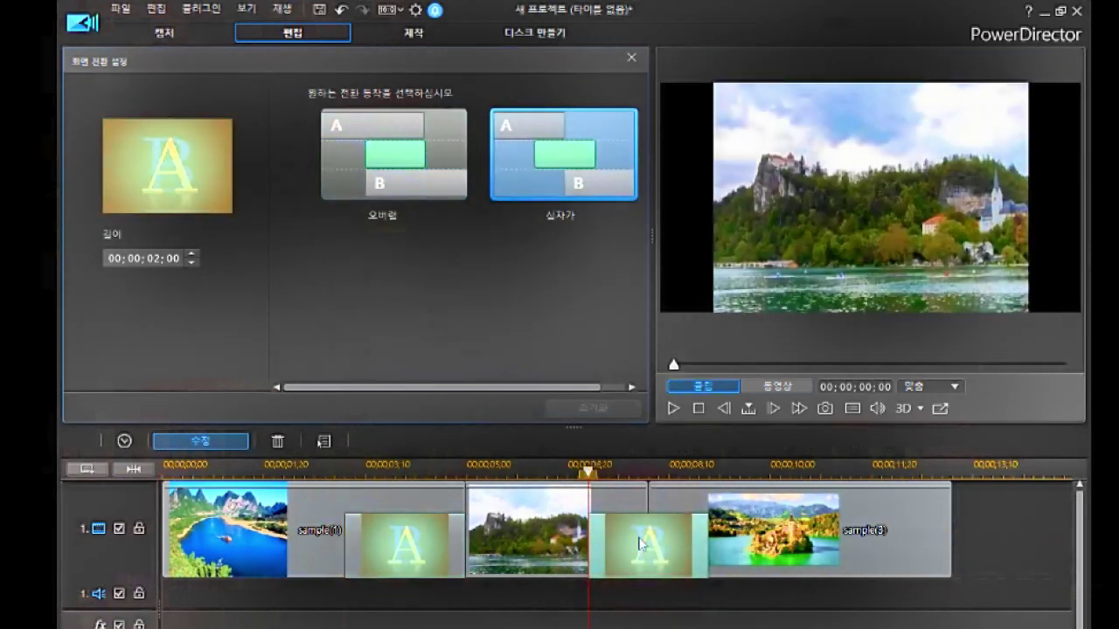
left_click(407, 170)
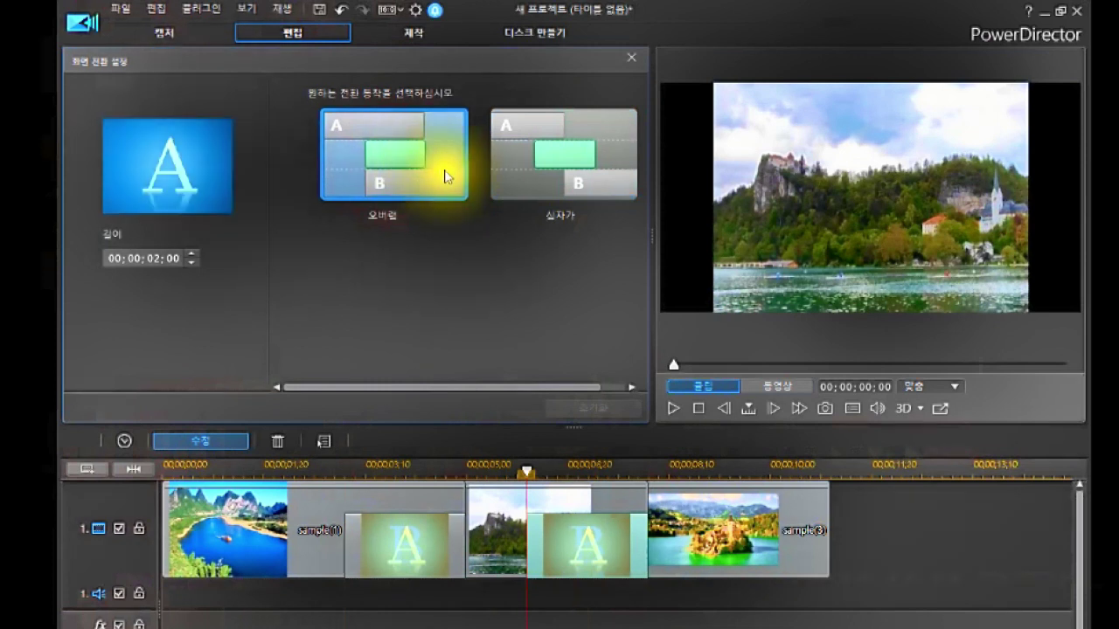
left_click(575, 197)
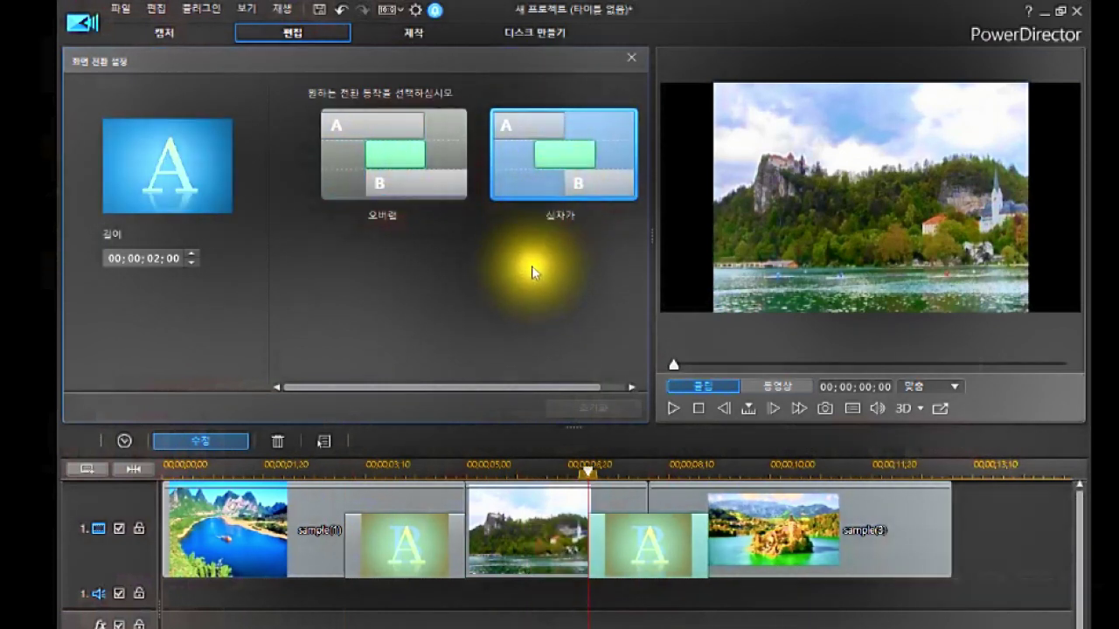
left_click(634, 58)
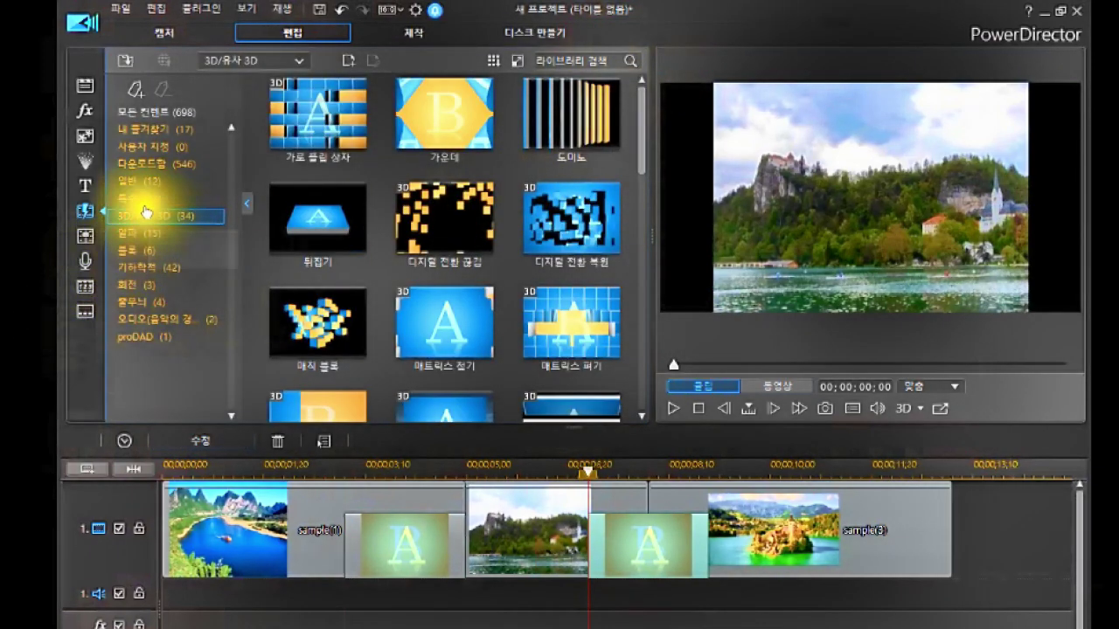
Show the special (특수) transitions and remove the fade transition between sample(1) and sample(2).
left_click(141, 205)
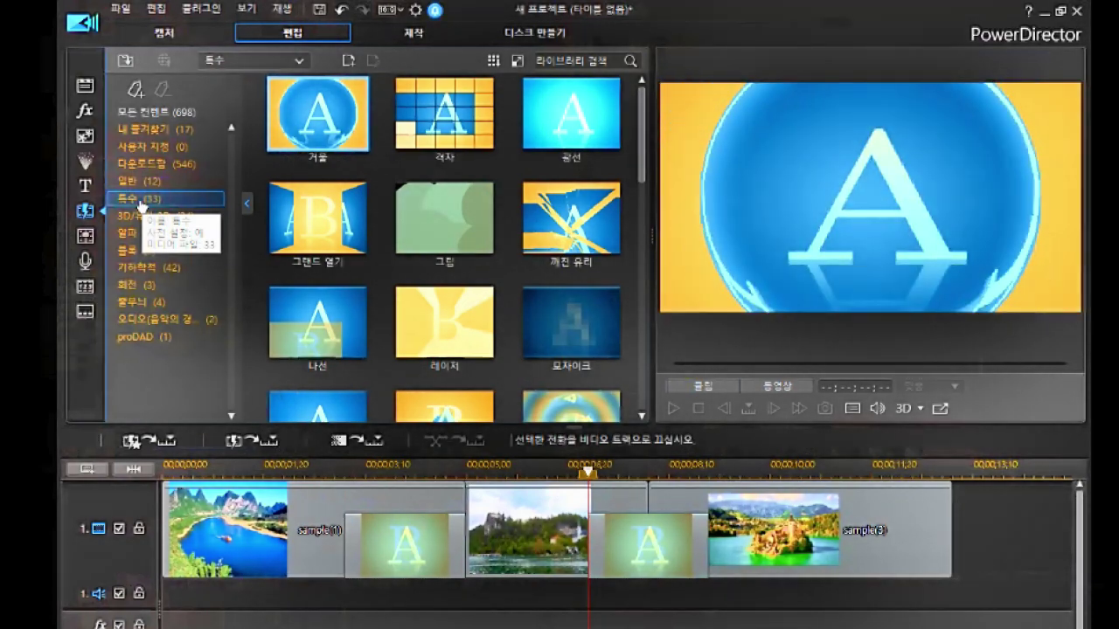
left_click(403, 538)
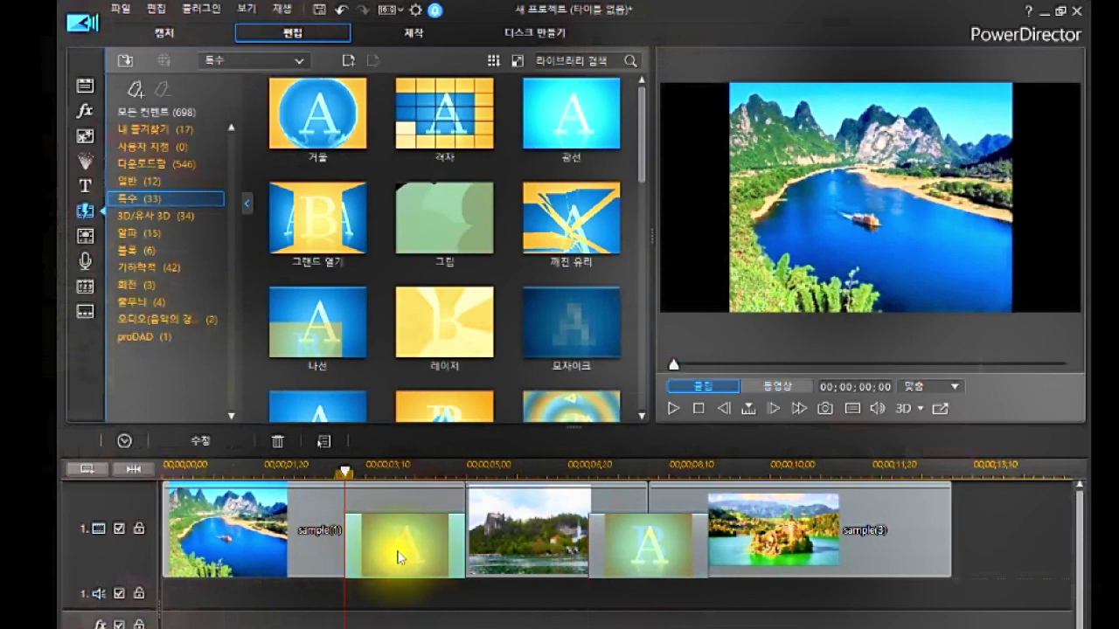
left_click(408, 547)
left_click(408, 547)
double_click(408, 547)
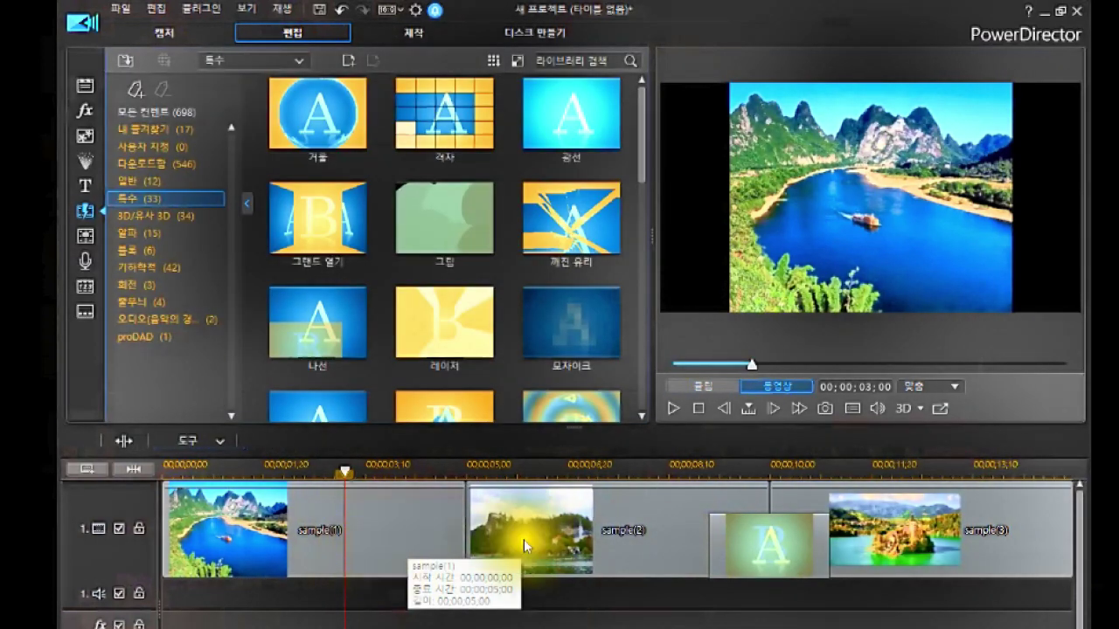
Remove the fade transition between sample(2) and sample(3).
left_click(757, 552)
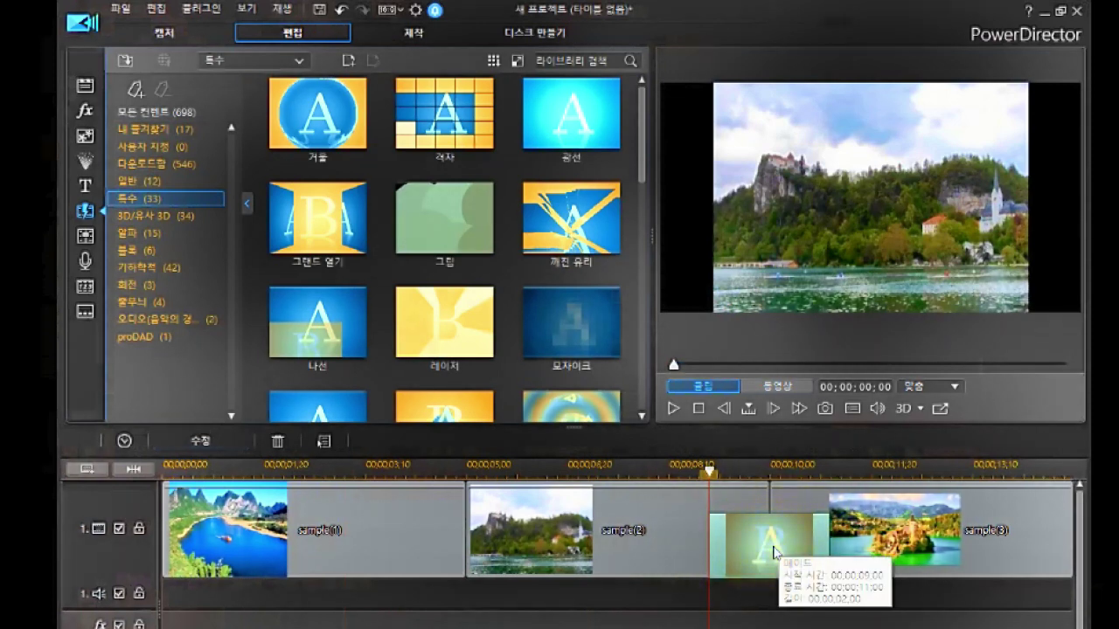
left_click(773, 552)
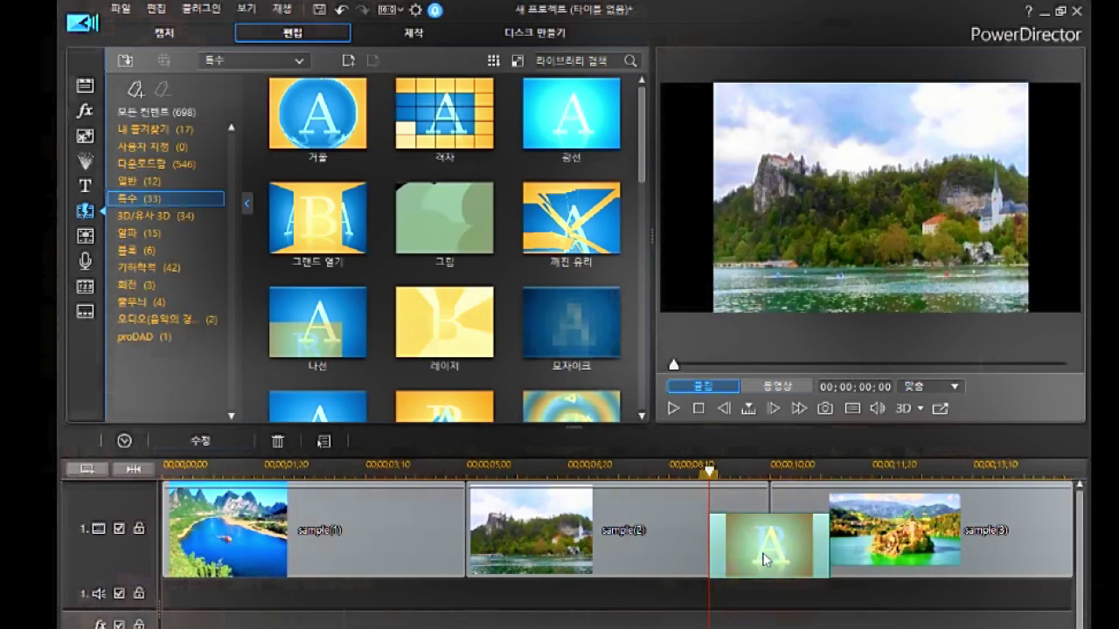
key("Delete")
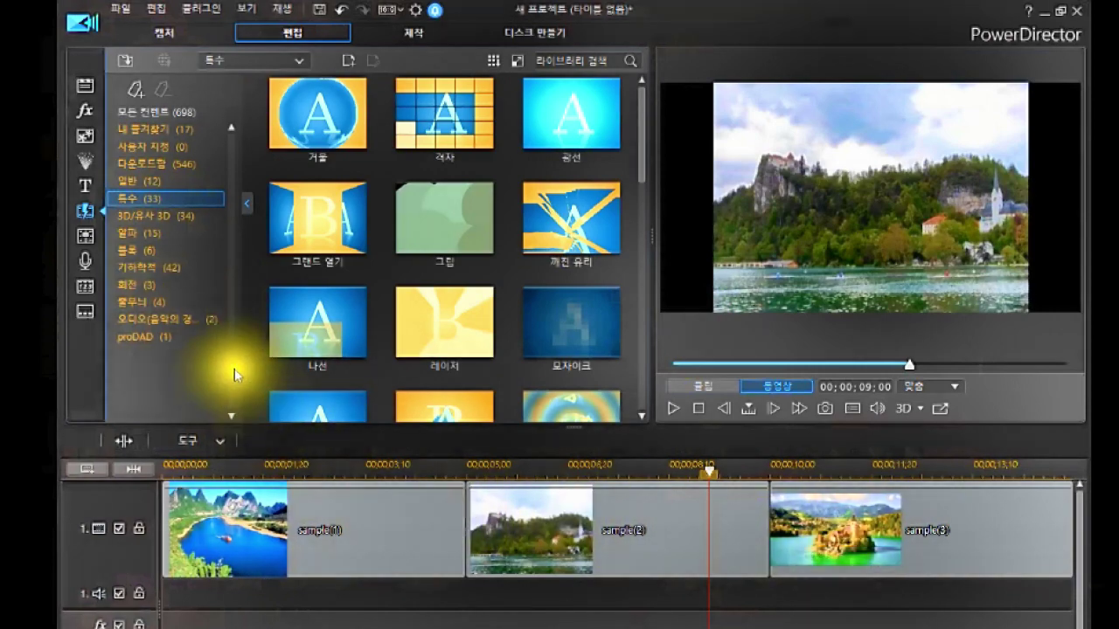
From the special (특수) transitions, apply mirror (거울) between sample(1) and sample(2) and grid (격자) between sample(2) and sample(3).
left_click(149, 203)
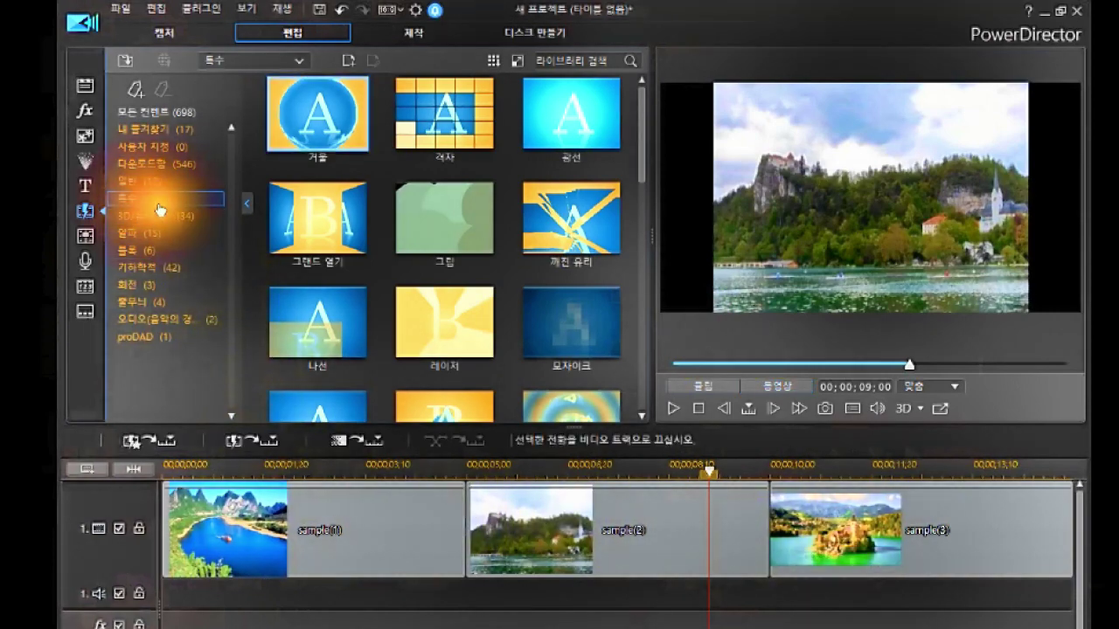
left_click(367, 207)
left_click_drag(367, 206, 454, 527)
left_click_drag(436, 112, 667, 529)
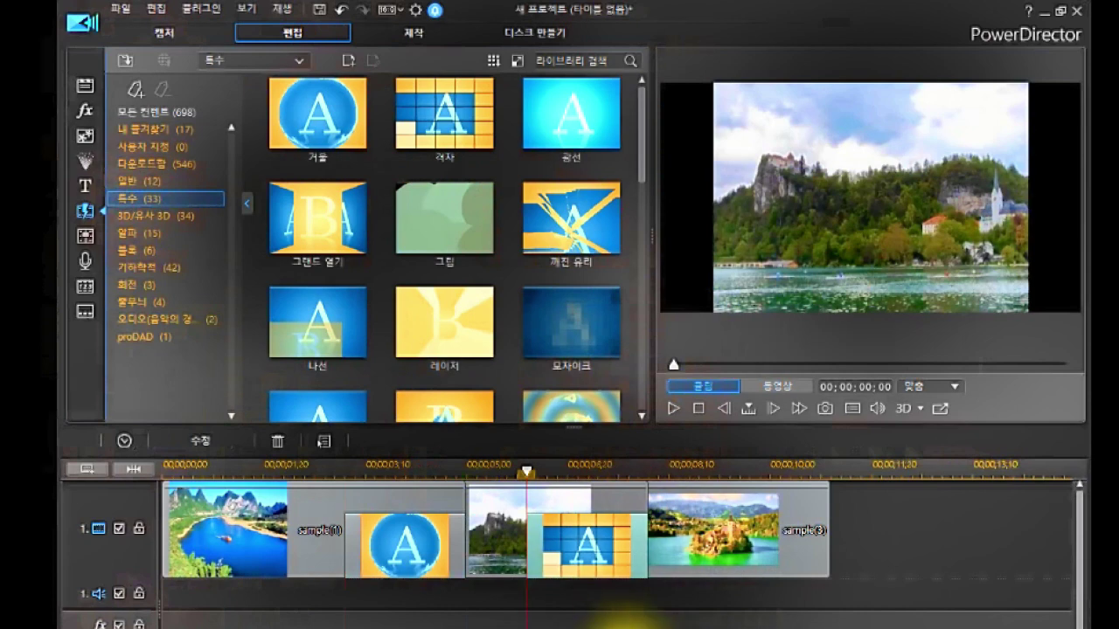
Open the settings of the mirror (거울) transition between sample(1) and sample(2).
left_click(411, 569)
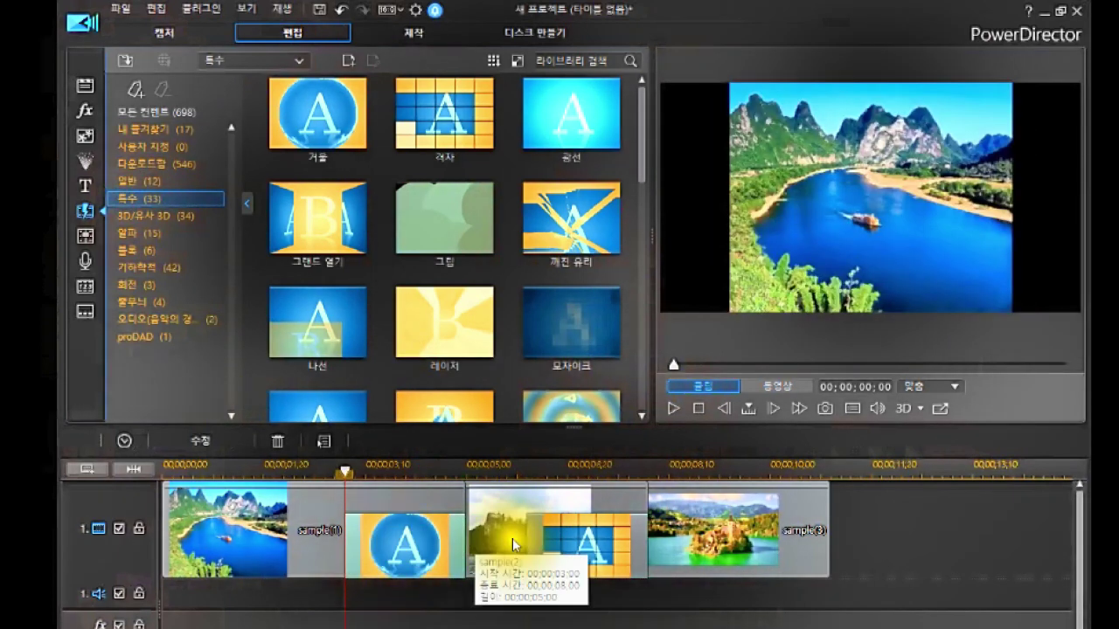
left_click(399, 547)
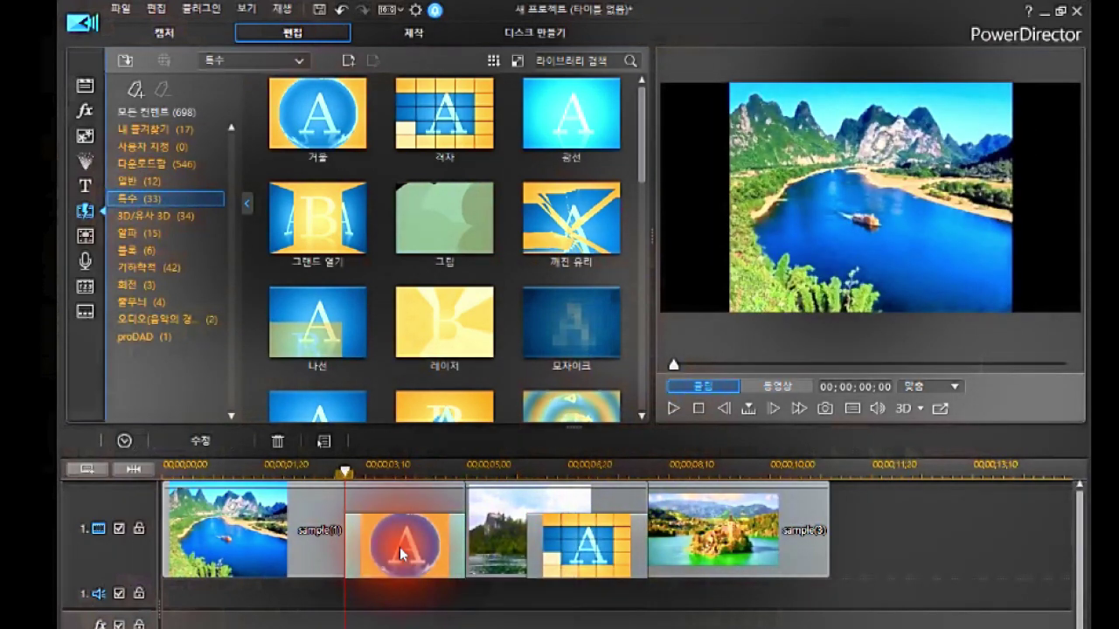
left_click(596, 550)
left_click(391, 556)
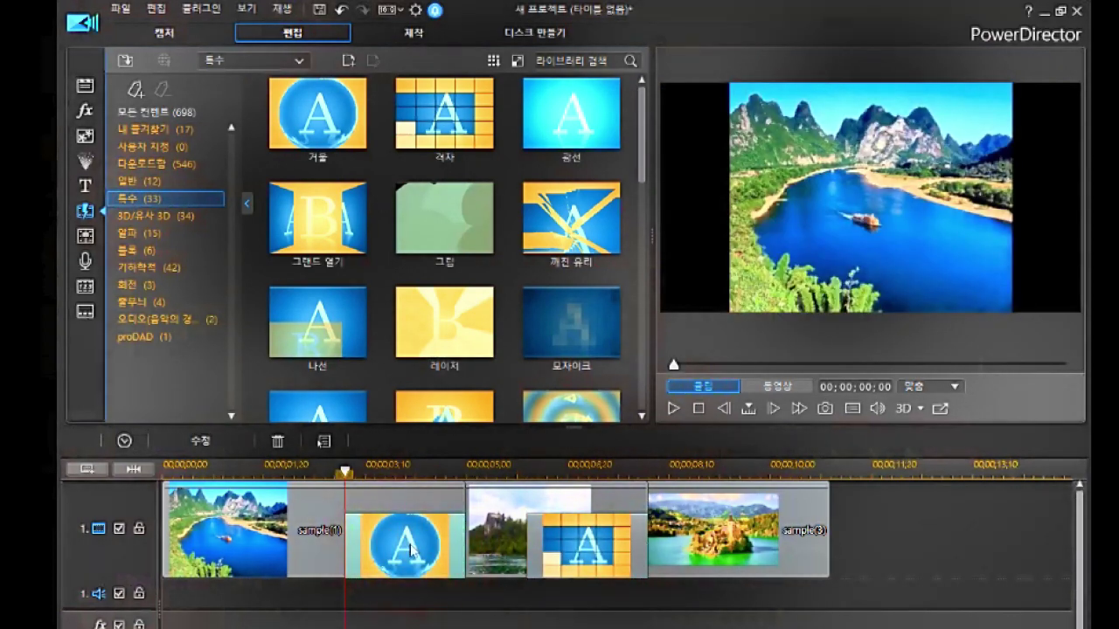
left_click(396, 544)
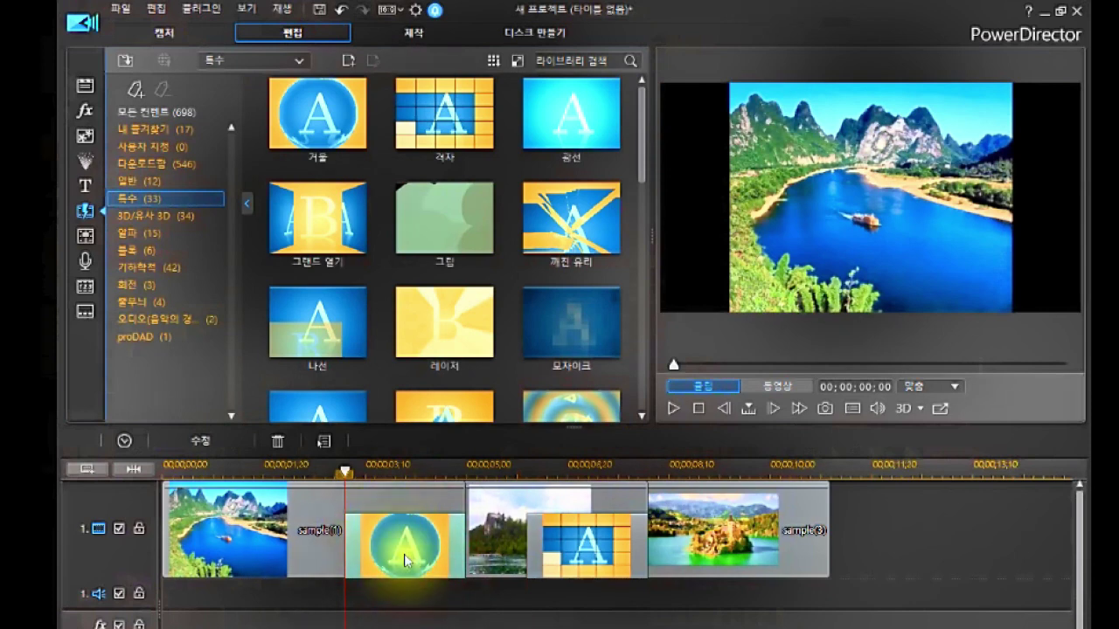
left_click(199, 444)
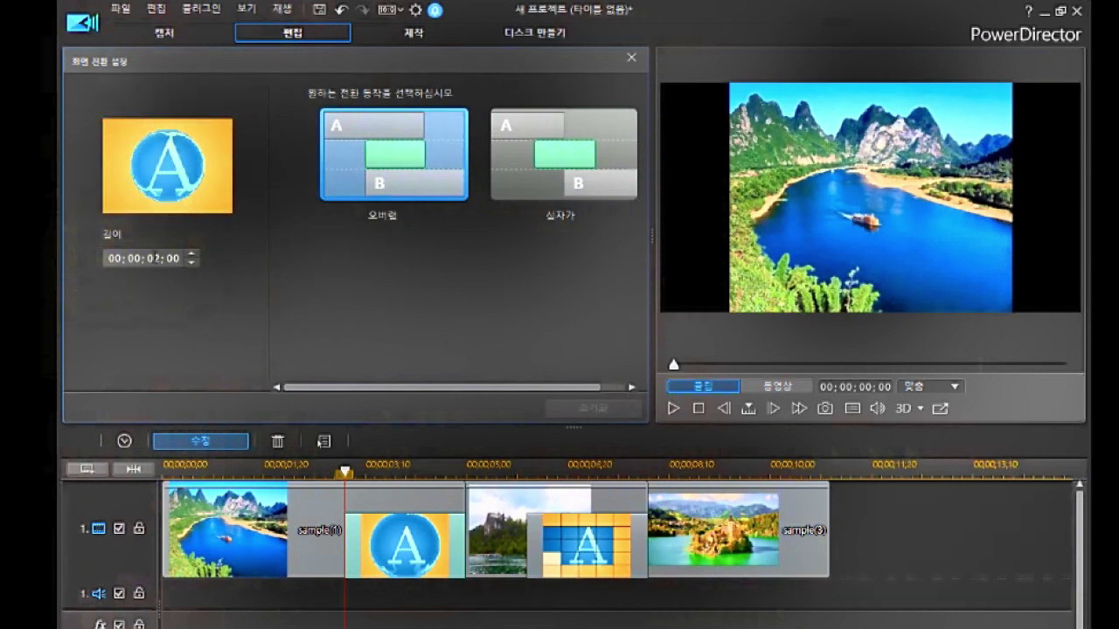
Try a length of 00;00;01;00 for the mirror transition and set it back to 00;00;02;00.
left_click(154, 258)
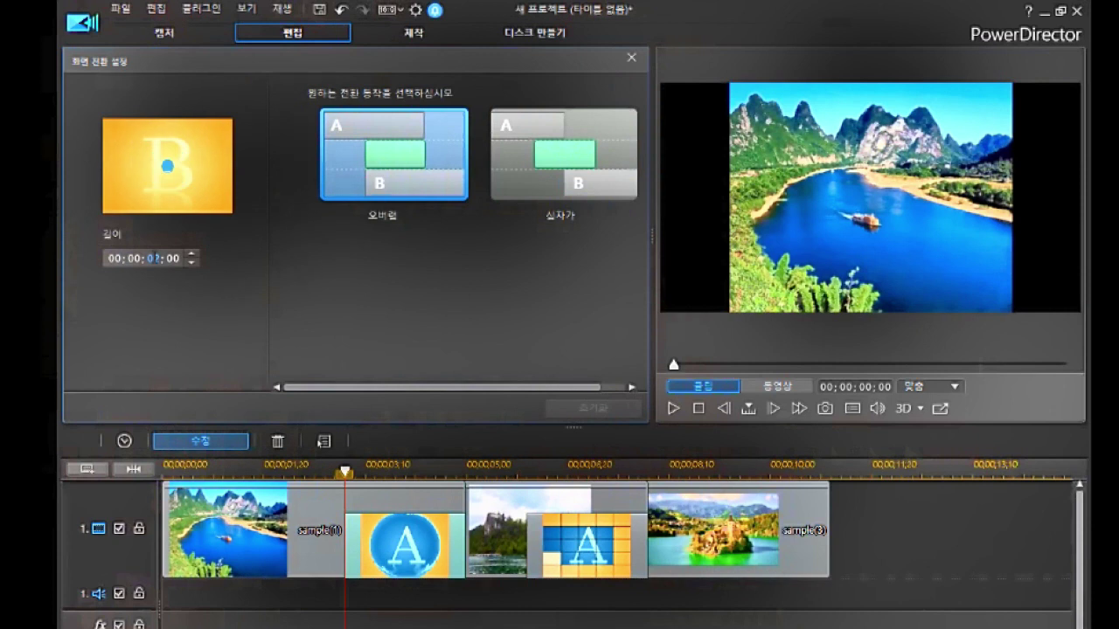
type("1")
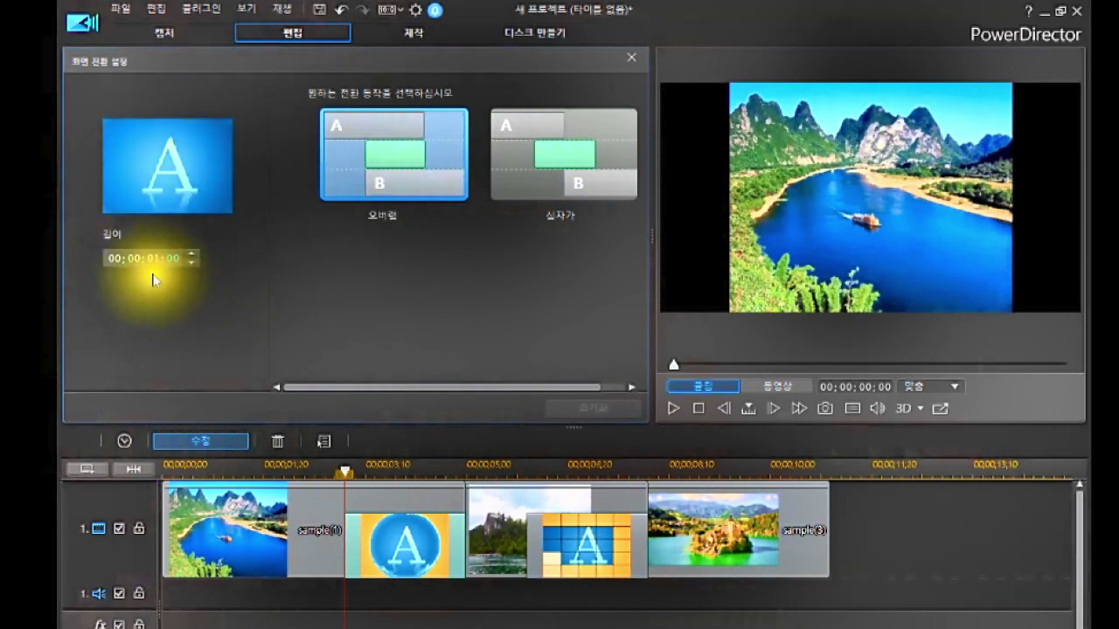
left_click(153, 259)
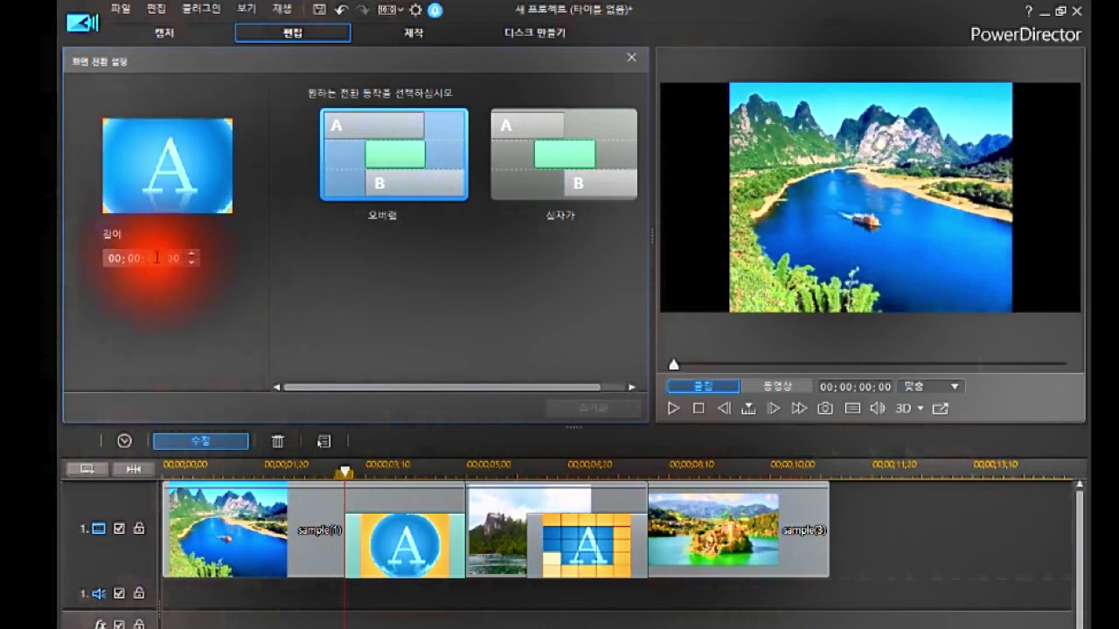
left_click(153, 258)
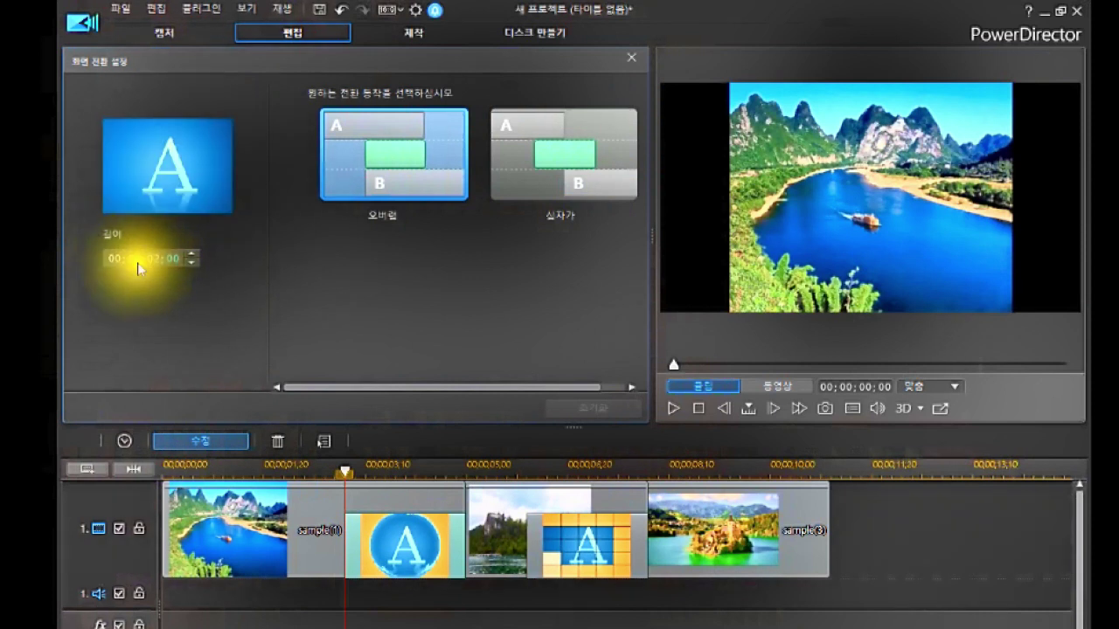
left_click(109, 261)
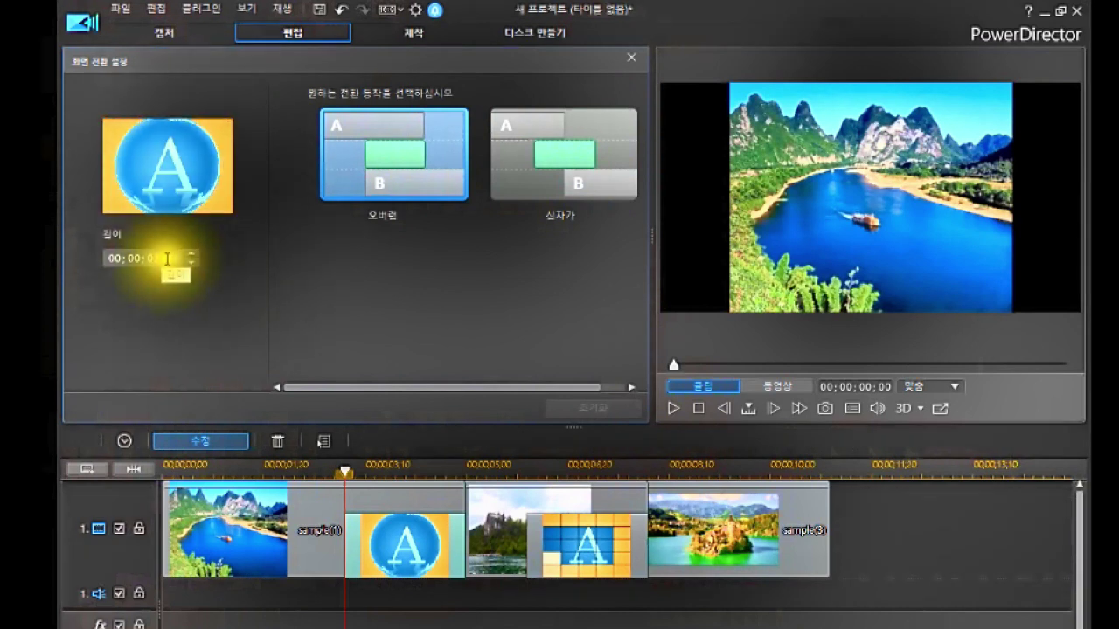
Change the behavior of the mirror transition between sample(1) and sample(2) to cross (십자가).
left_click(389, 544)
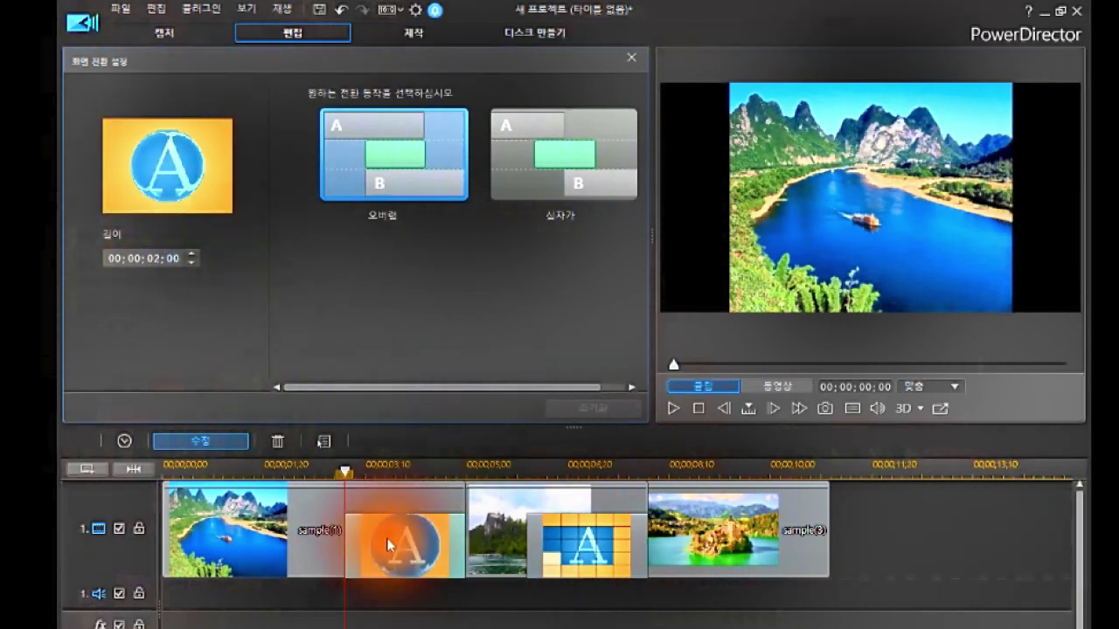
left_click(381, 167)
left_click(586, 169)
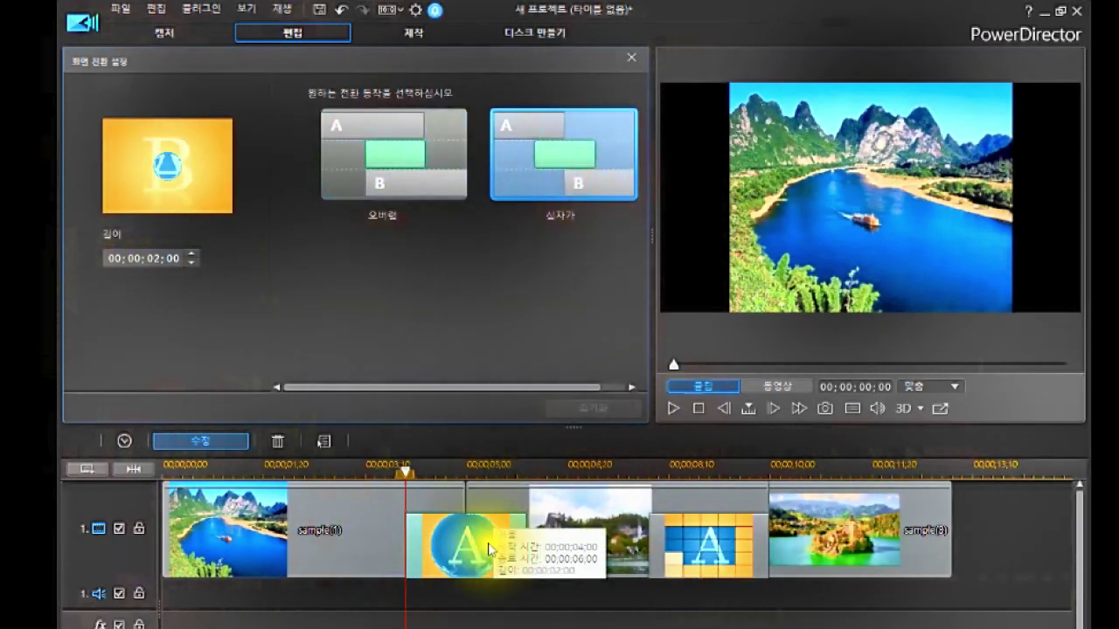
Try the cross (십자가) behavior on the grid transition, set it back to overlap (오버랩), and close the transition settings.
left_click(685, 532)
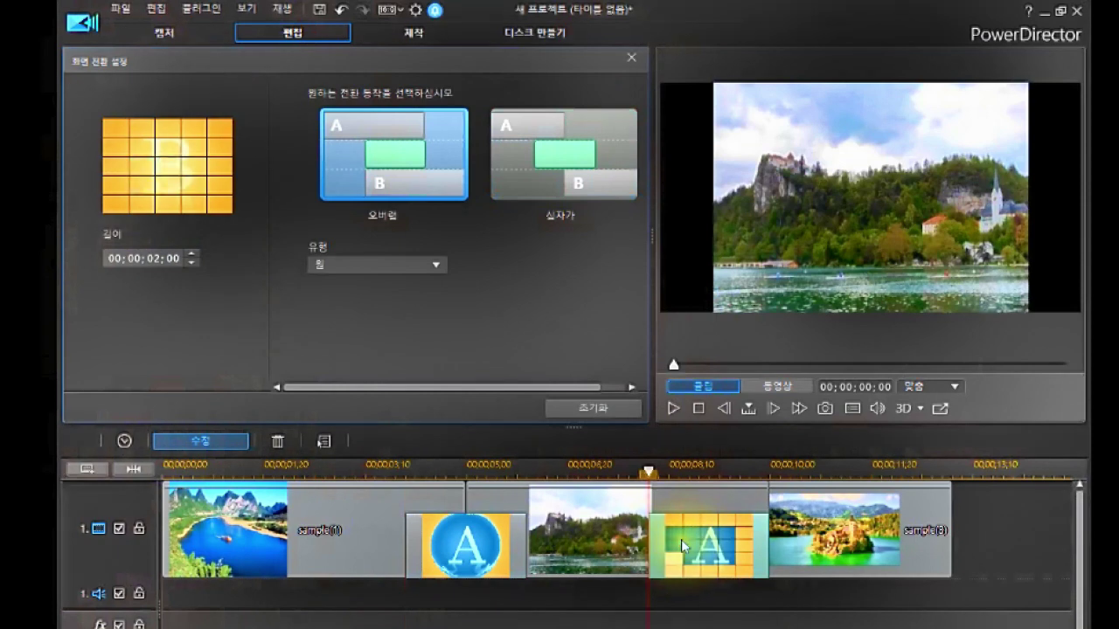
left_click(596, 164)
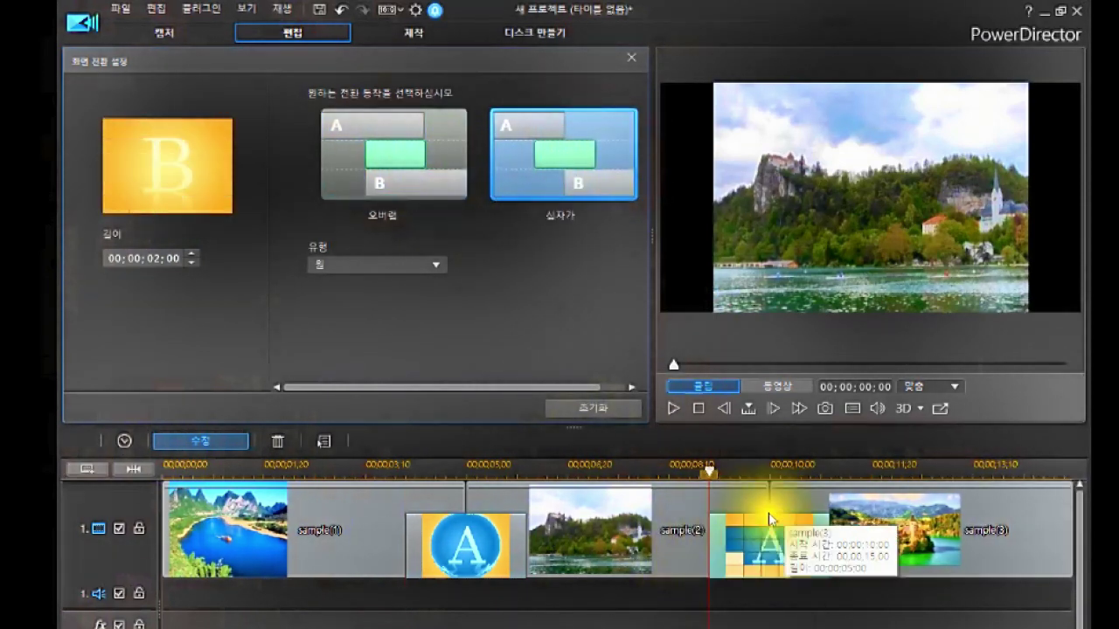
left_click(409, 157)
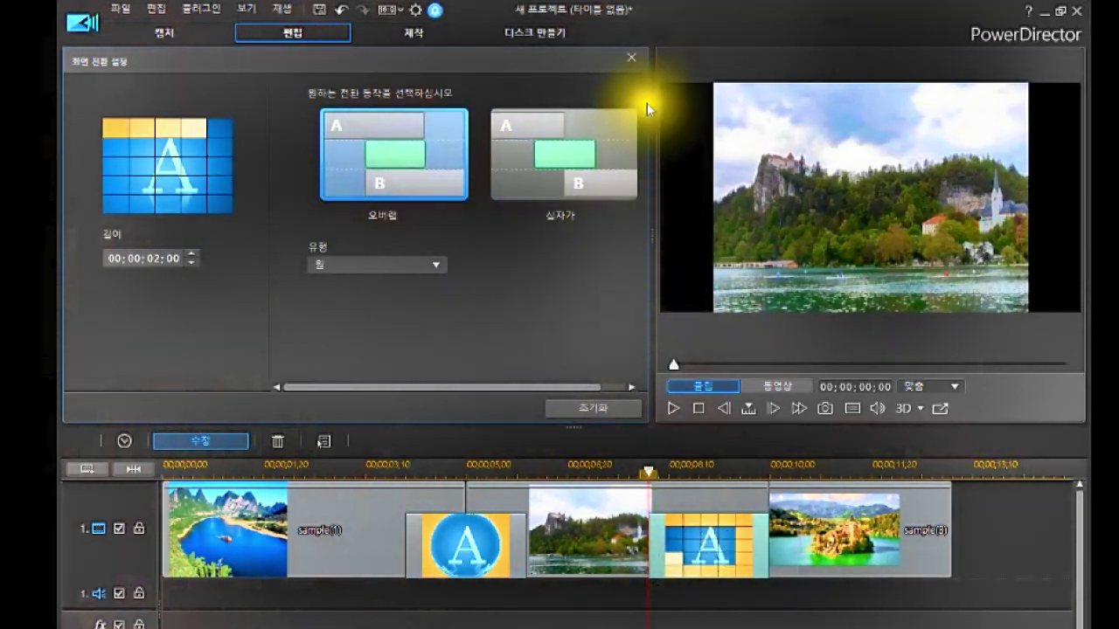
left_click(632, 58)
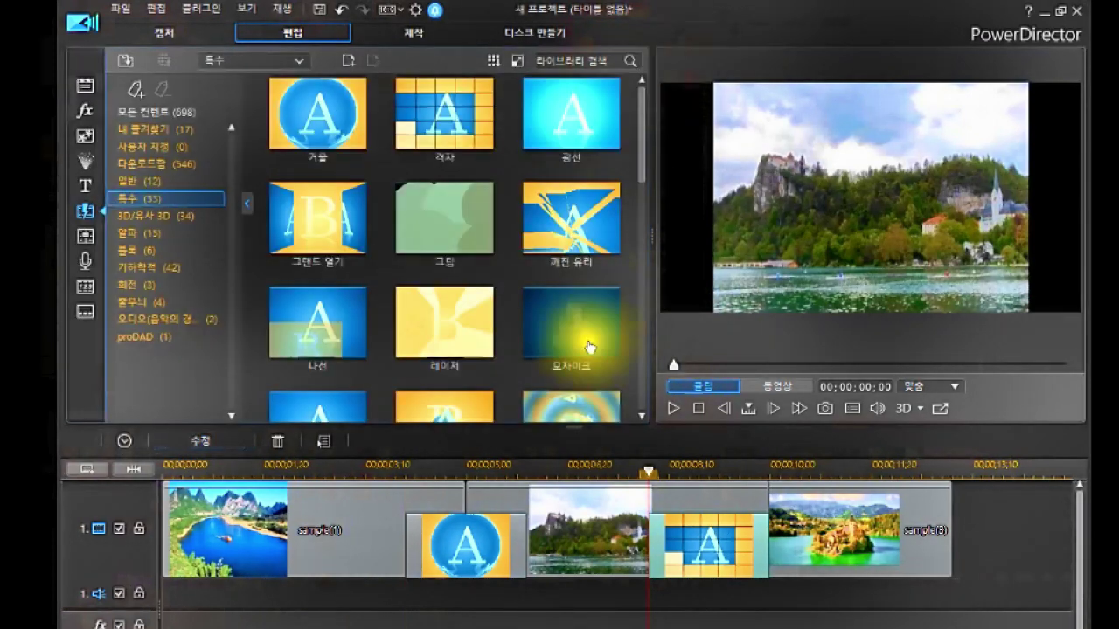
left_click(468, 548)
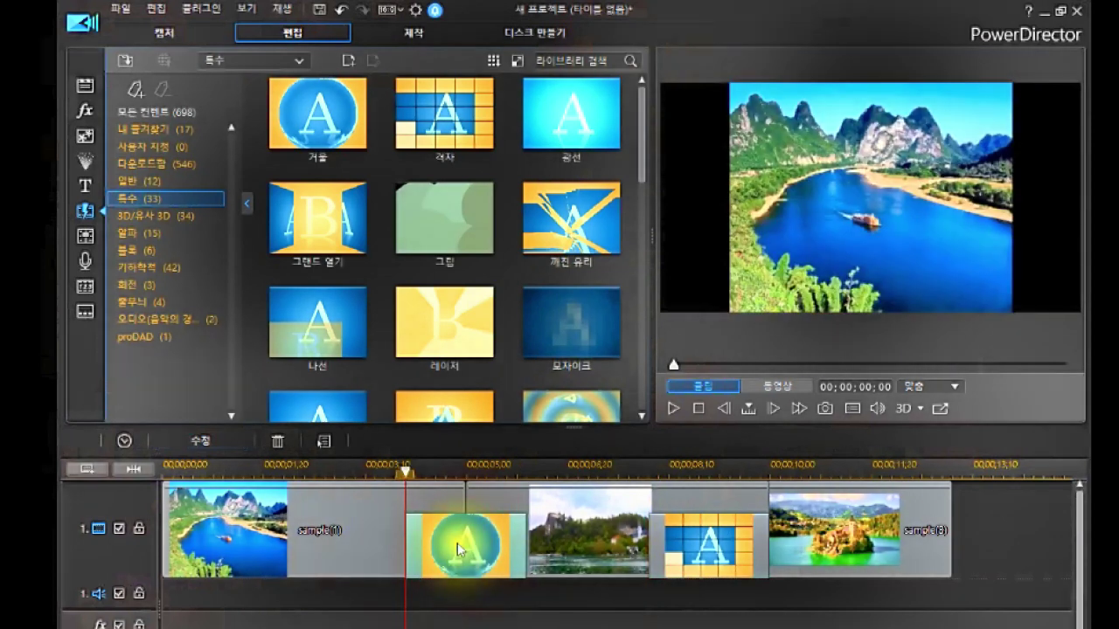
left_click(210, 440)
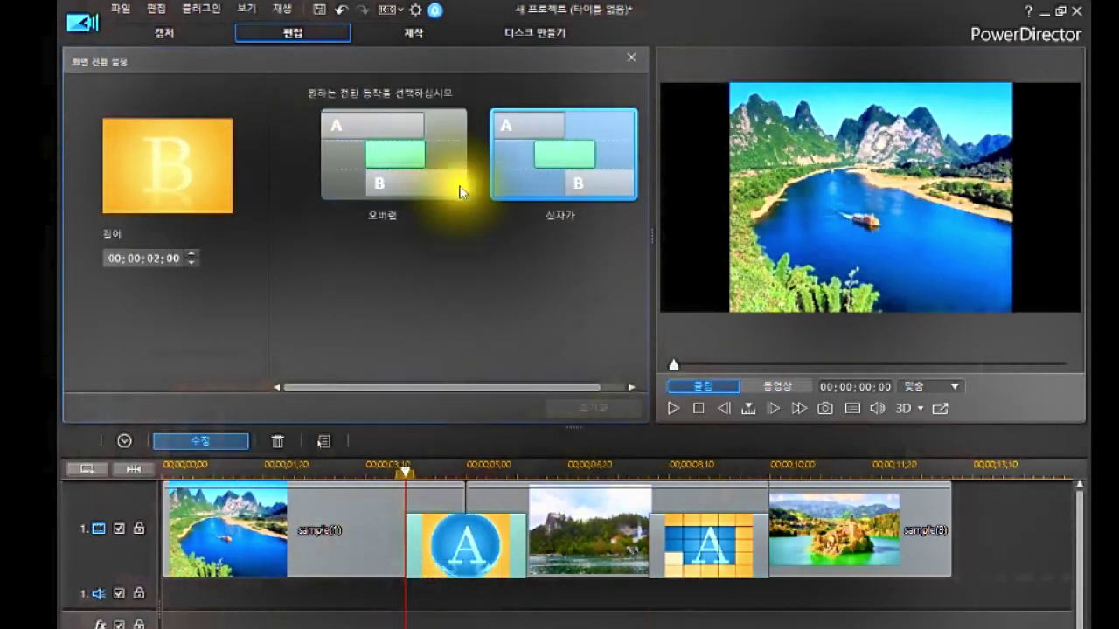
left_click(630, 55)
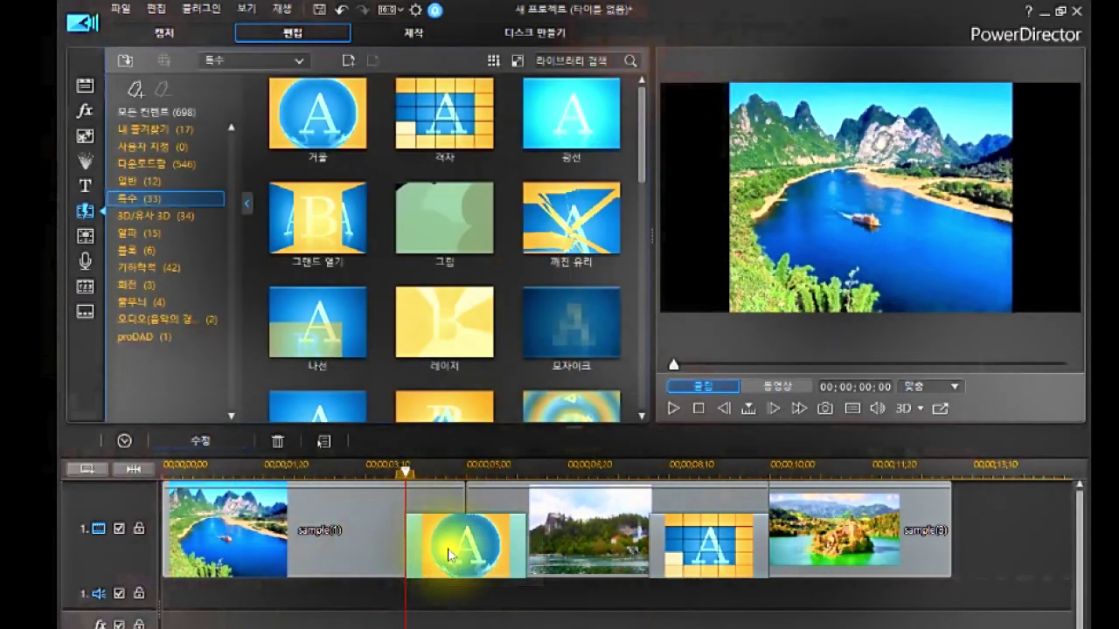
left_click_drag(322, 122, 447, 535)
left_click_drag(446, 118, 662, 530)
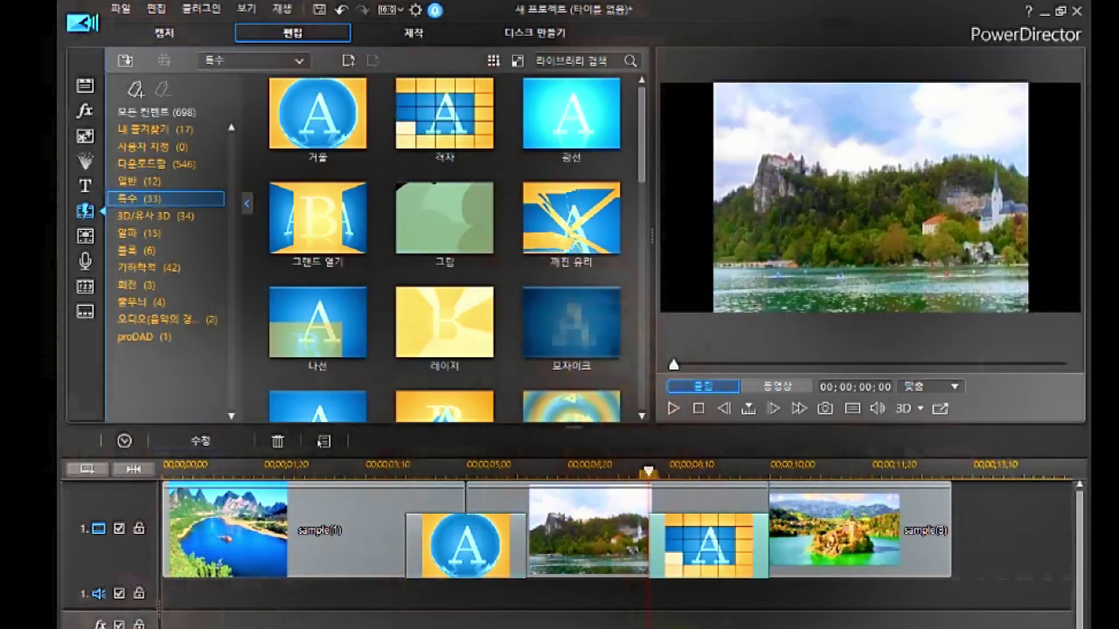
Set the length of the mirror transition between sample(1) and sample(2) to 00;00;01;00 and its behavior to overlap (오버랩).
left_click(466, 547)
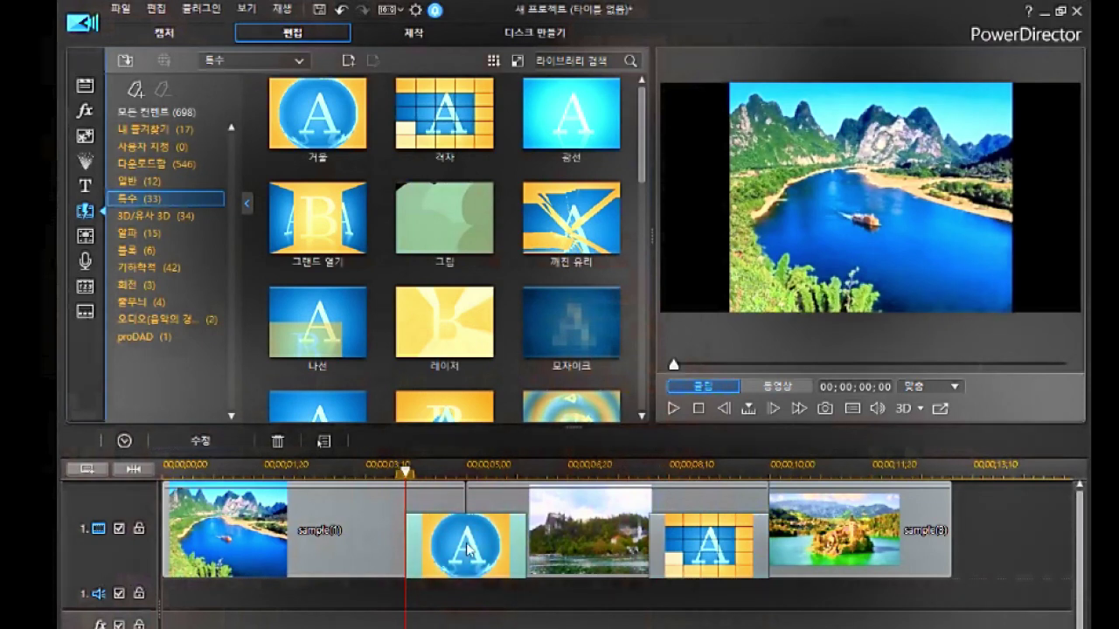
left_click(212, 441)
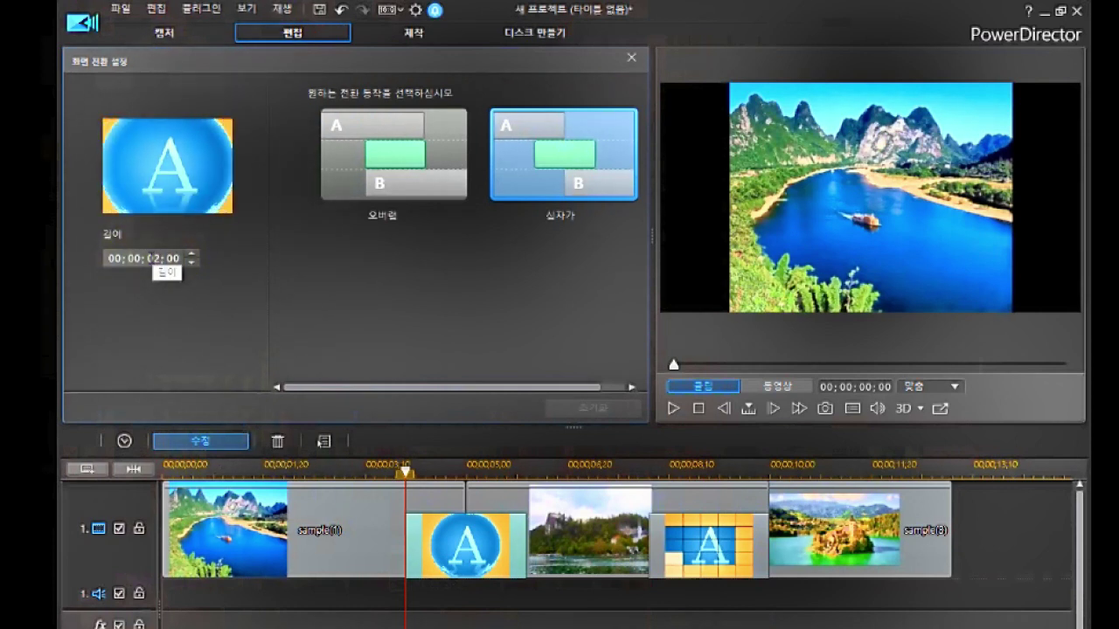
left_click(153, 259)
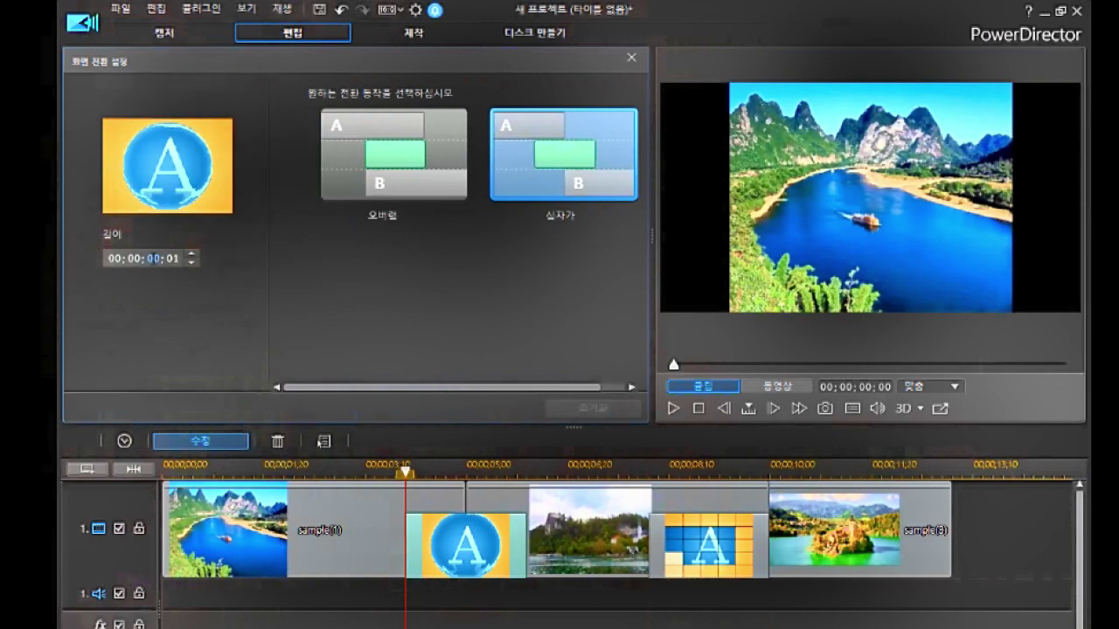
type("1")
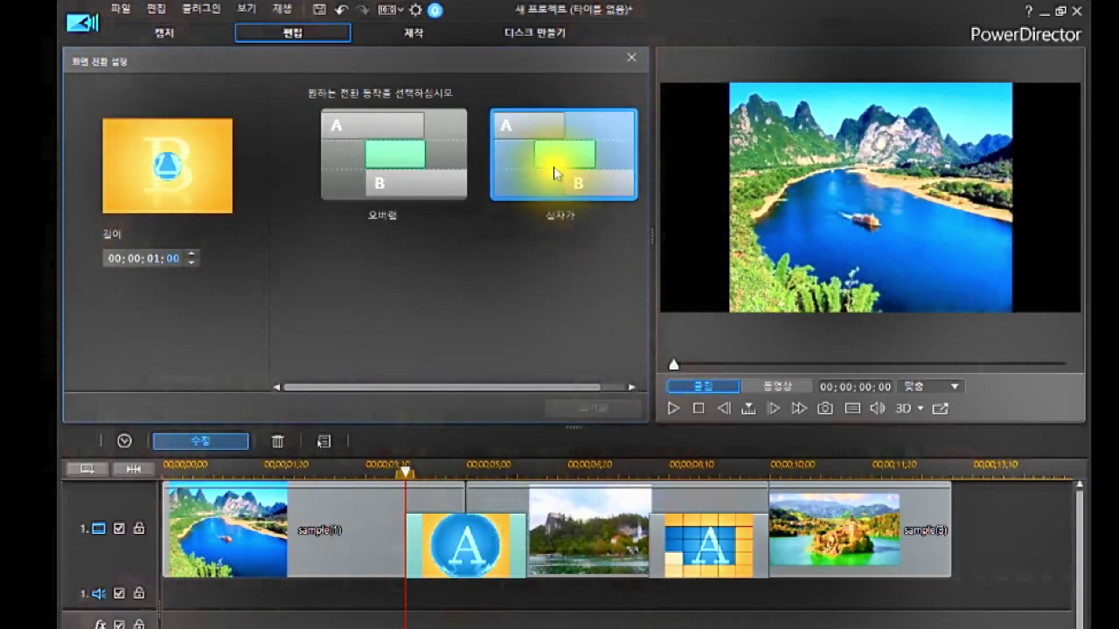
left_click(454, 166)
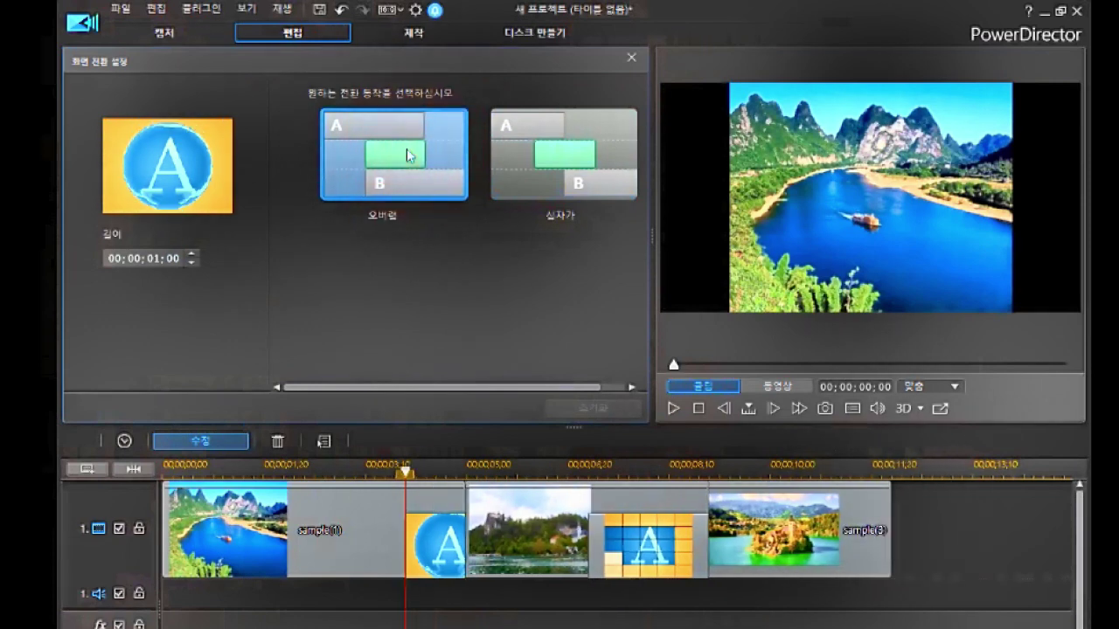
Set the grid transition between sample(2) and sample(3) to a length of 00;00;01;00 with cross (십자가) behavior and close its settings.
left_click(647, 539)
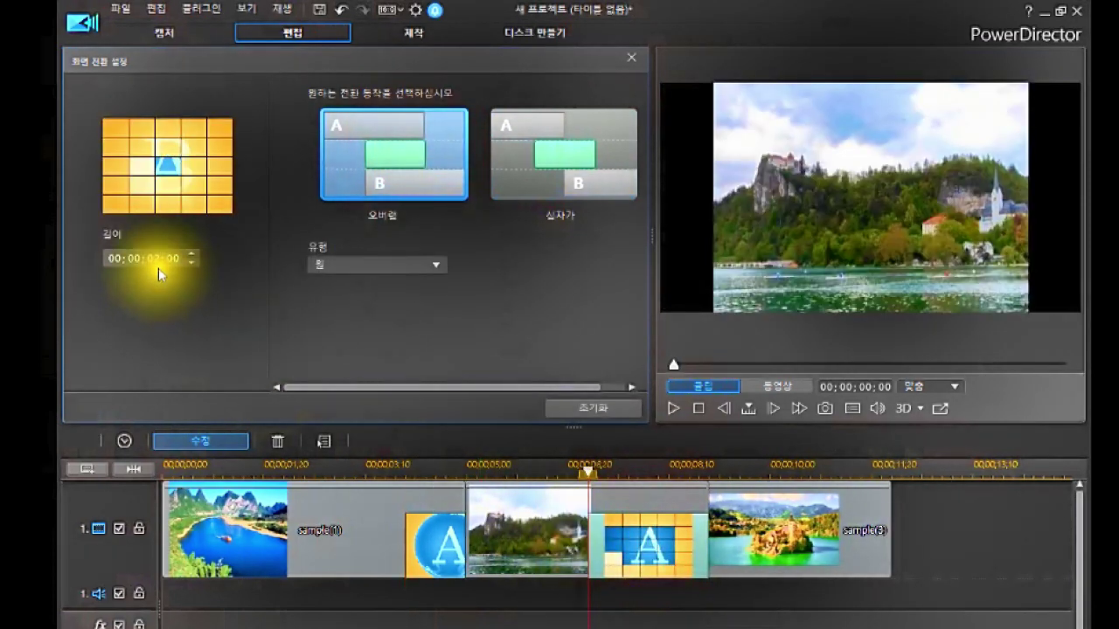
left_click(155, 264)
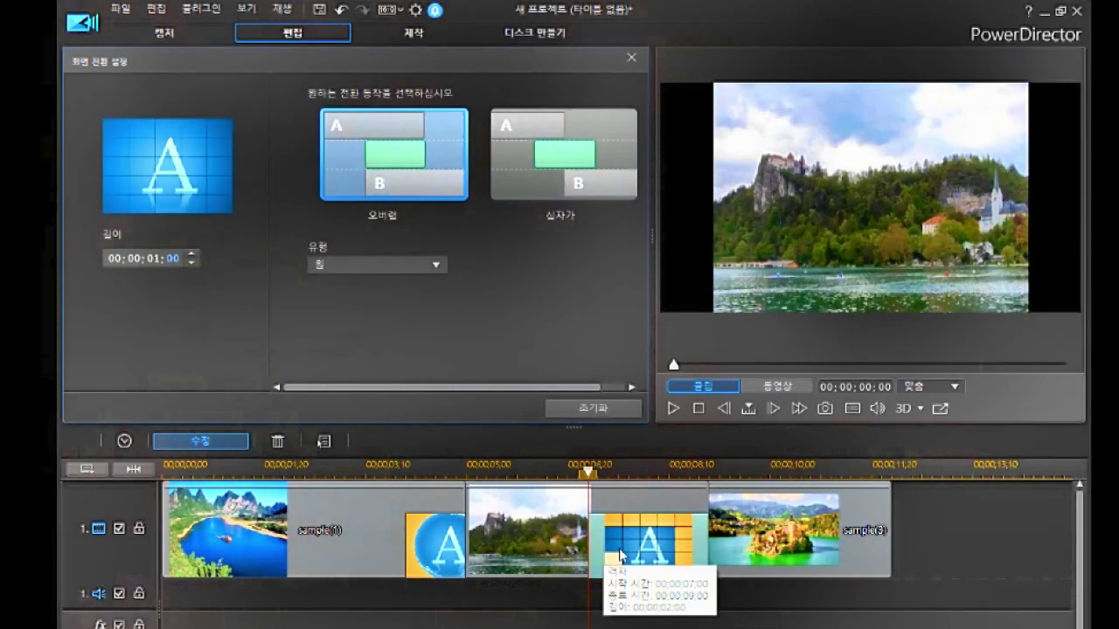
left_click(581, 175)
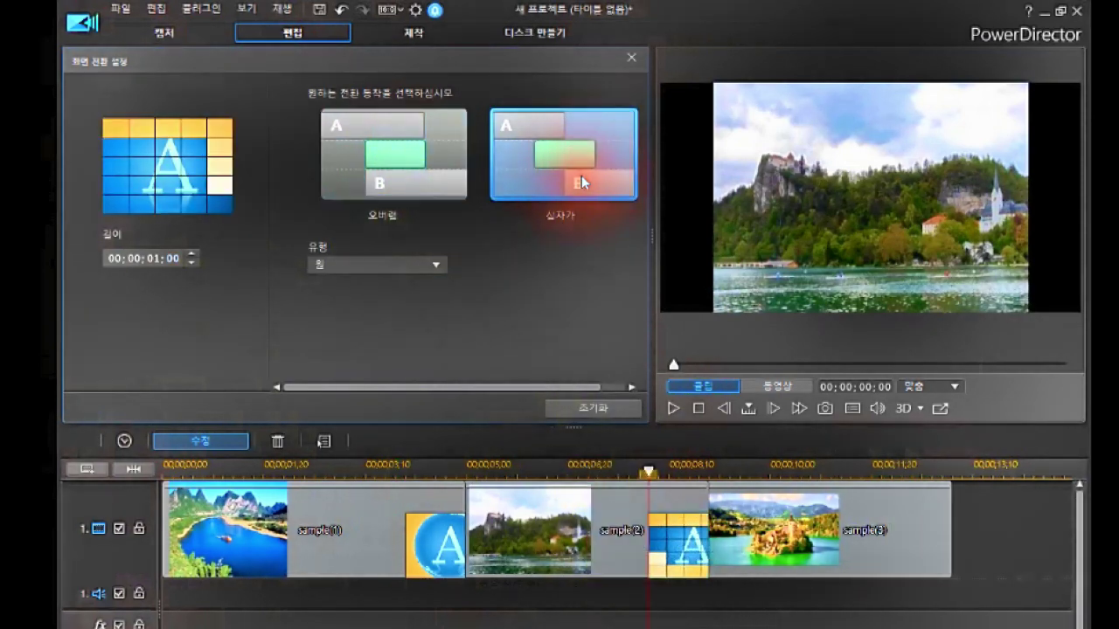
left_click(630, 52)
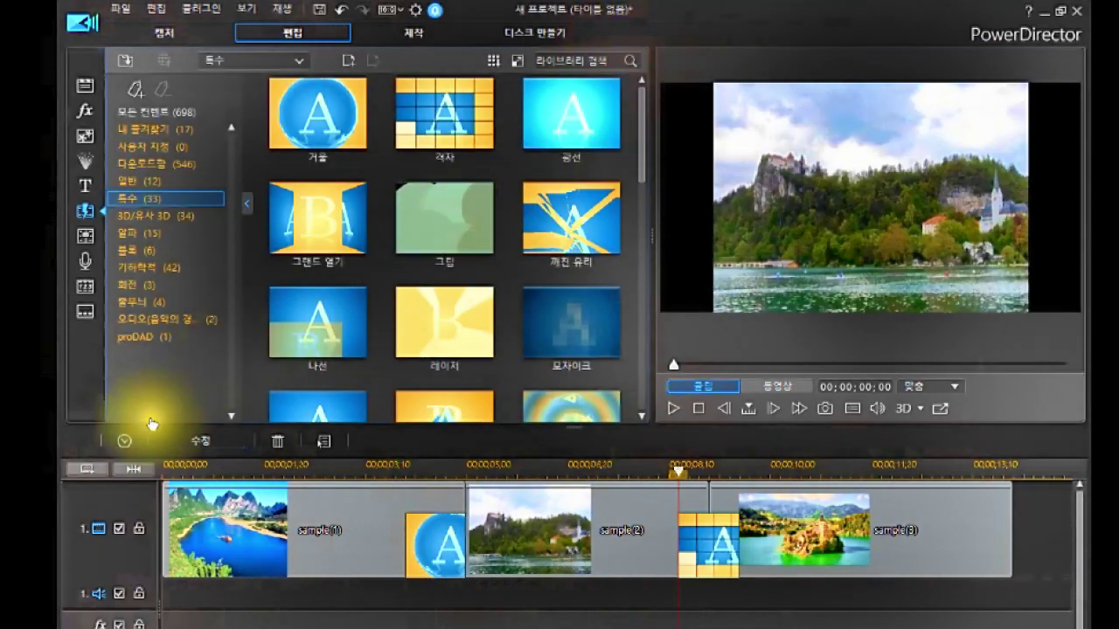
Replace the transitions with two from the 3D/유사 3D category: 가로 플립 상자 after sample(1) and 가운데 after sample(2).
left_click(188, 220)
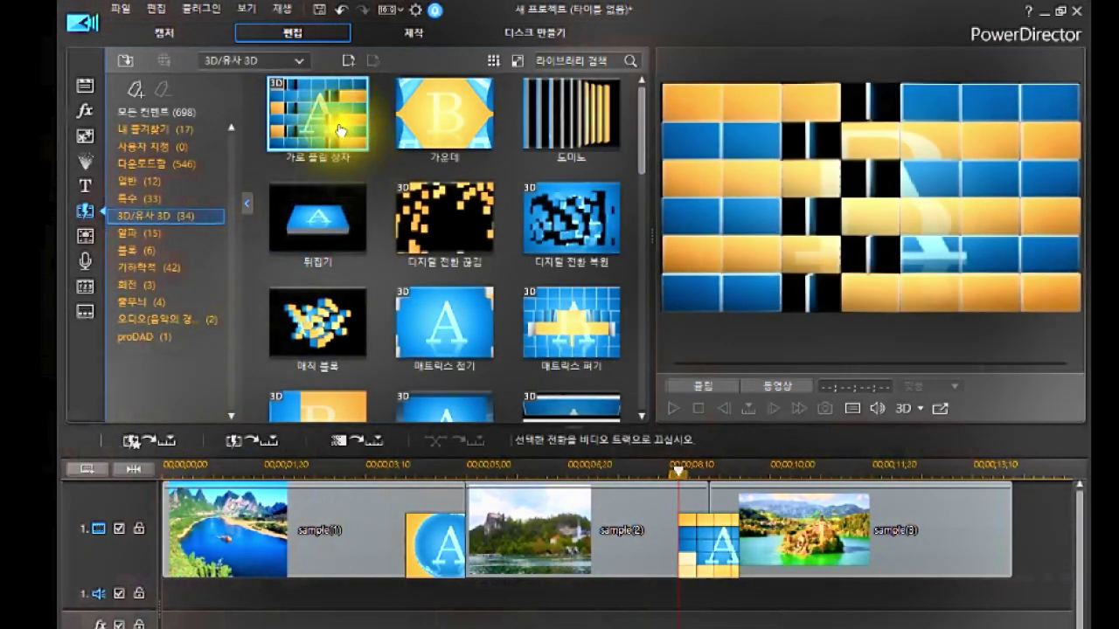
left_click(323, 120)
left_click_drag(324, 121, 414, 532)
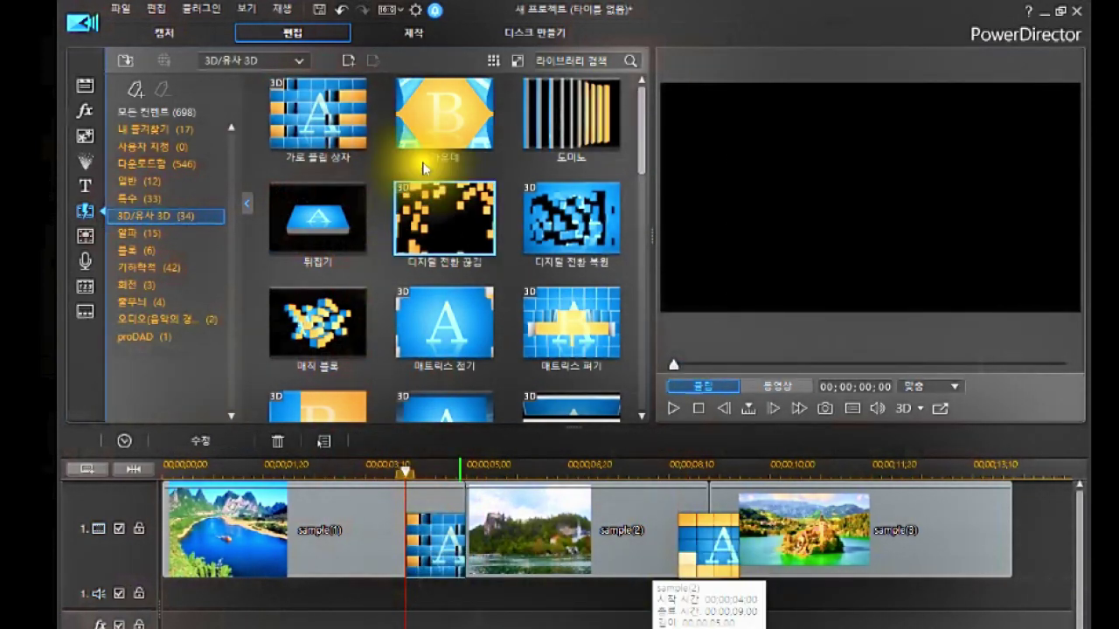
left_click_drag(432, 120, 723, 564)
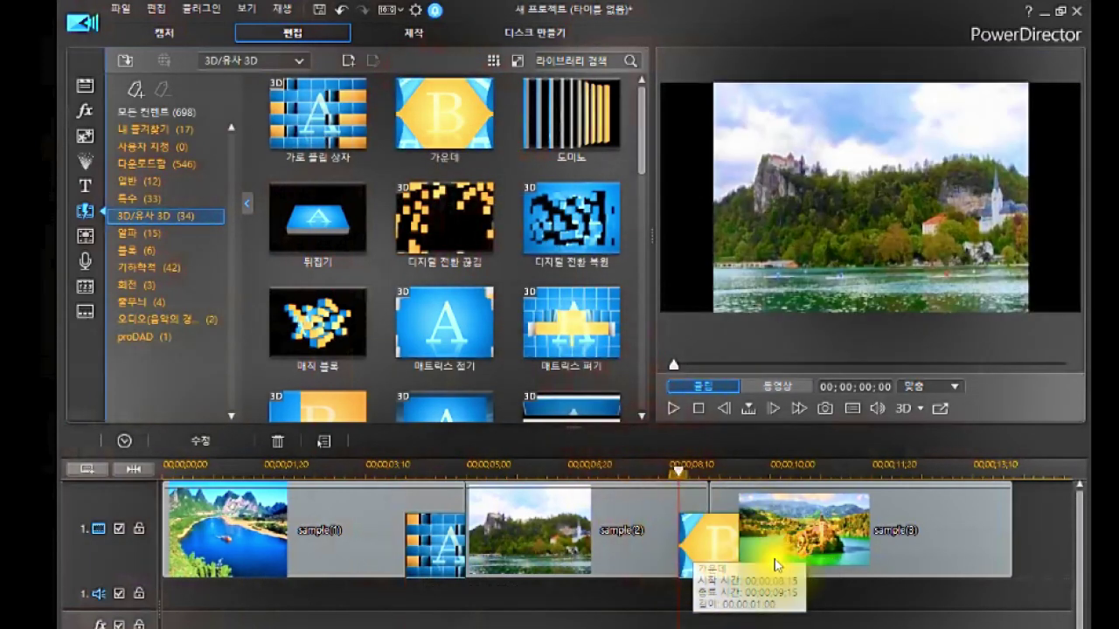
Play the sequence from just before the first transition through the second one, and stop playback.
left_click(373, 486)
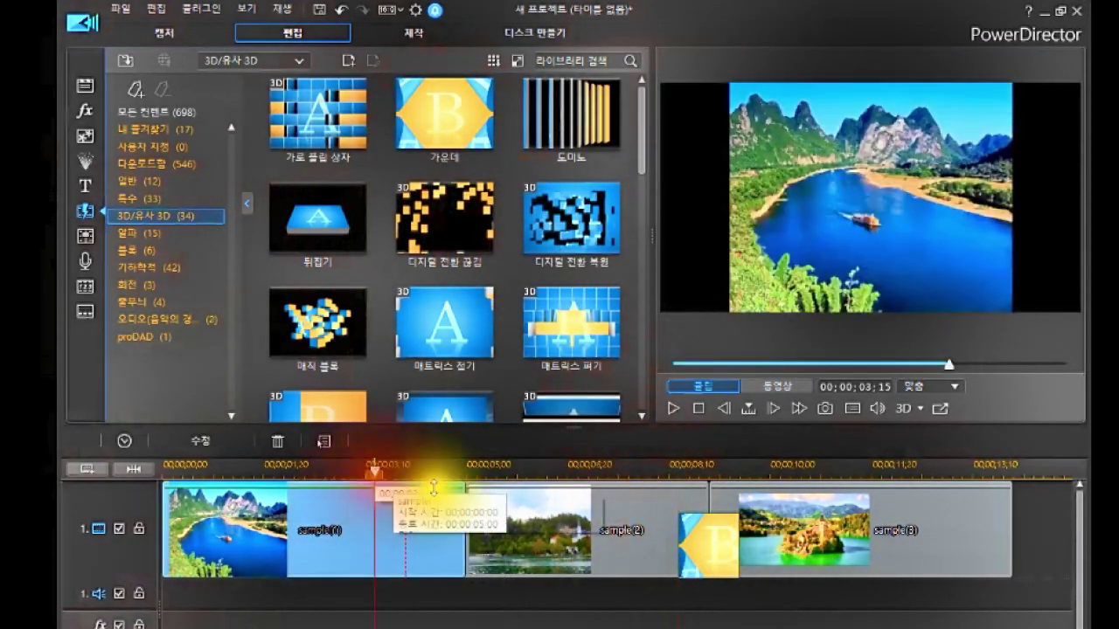
left_click(670, 409)
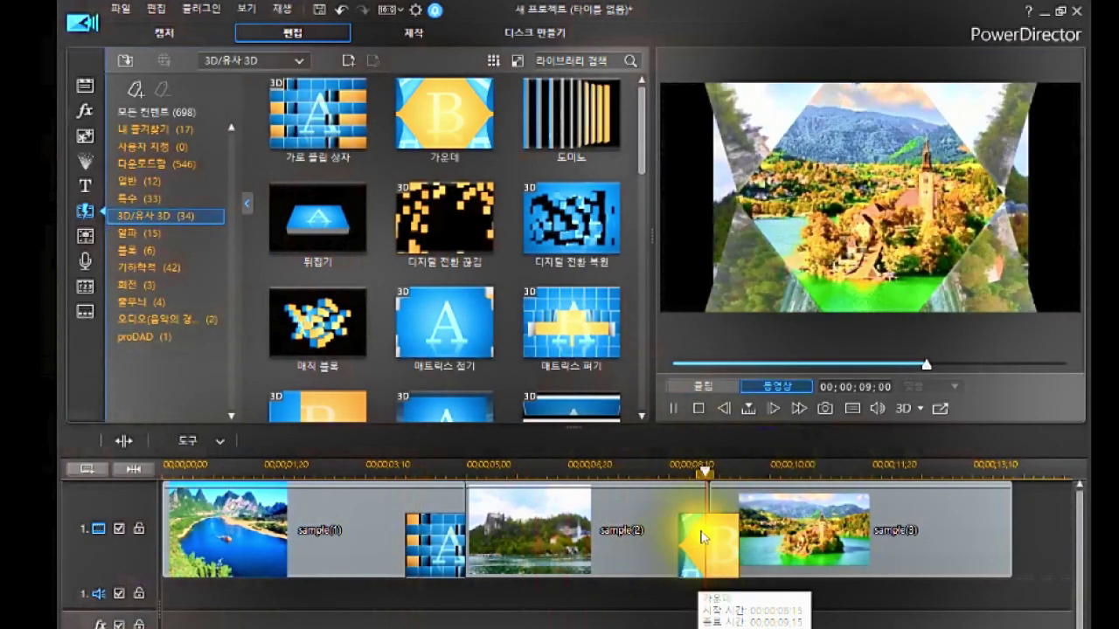
left_click(699, 408)
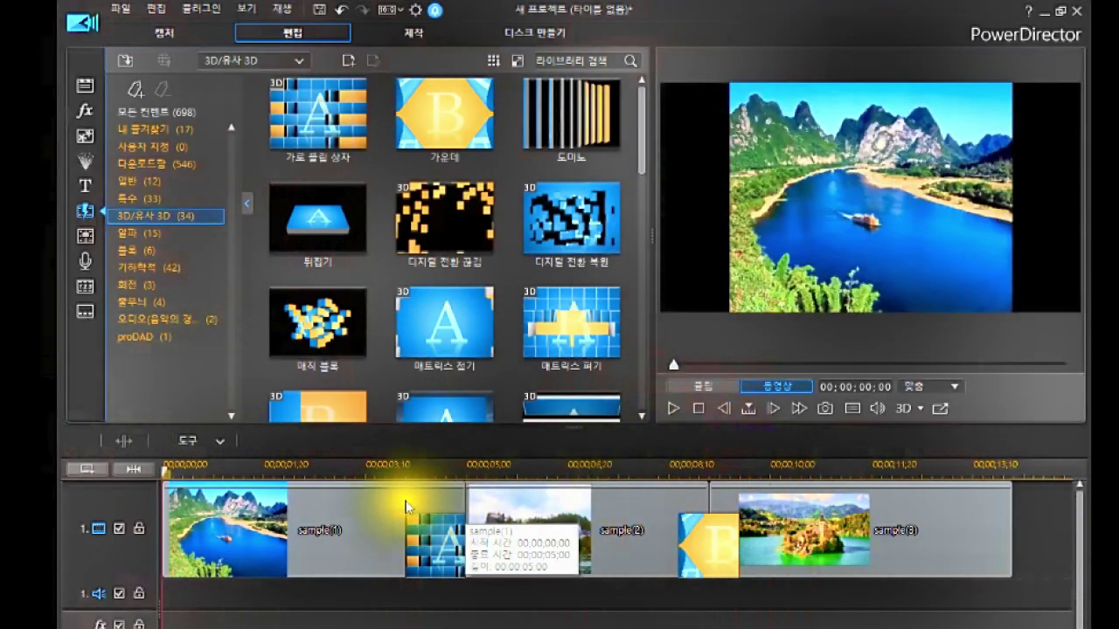
Select the sample(1) and sample(2) clips in turn to check how each photo fills the preview frame.
left_click(369, 466)
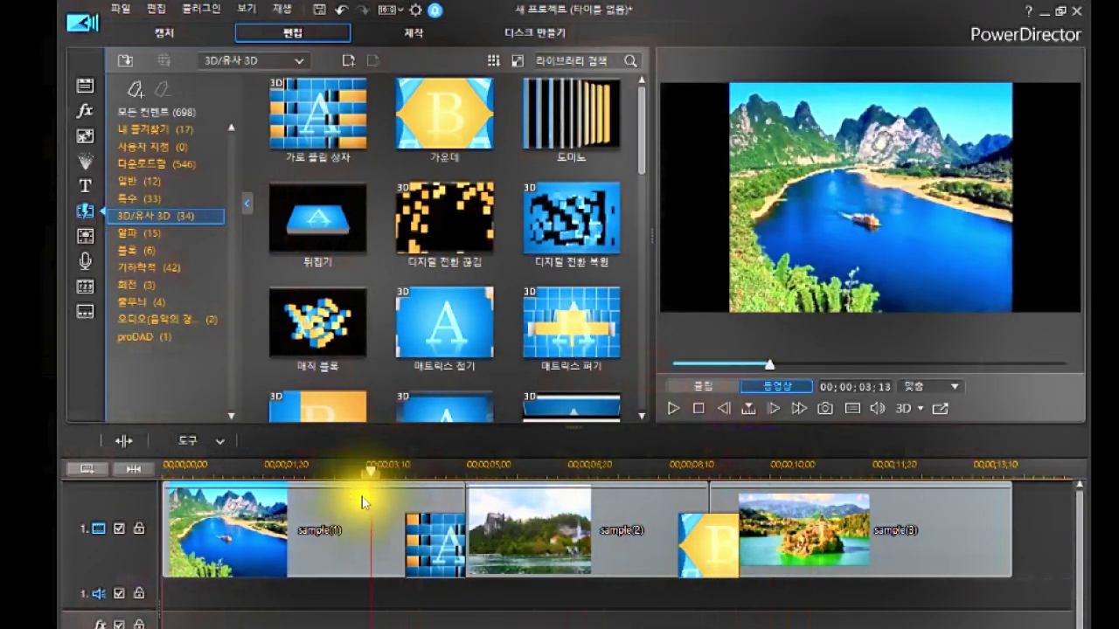
left_click(370, 539)
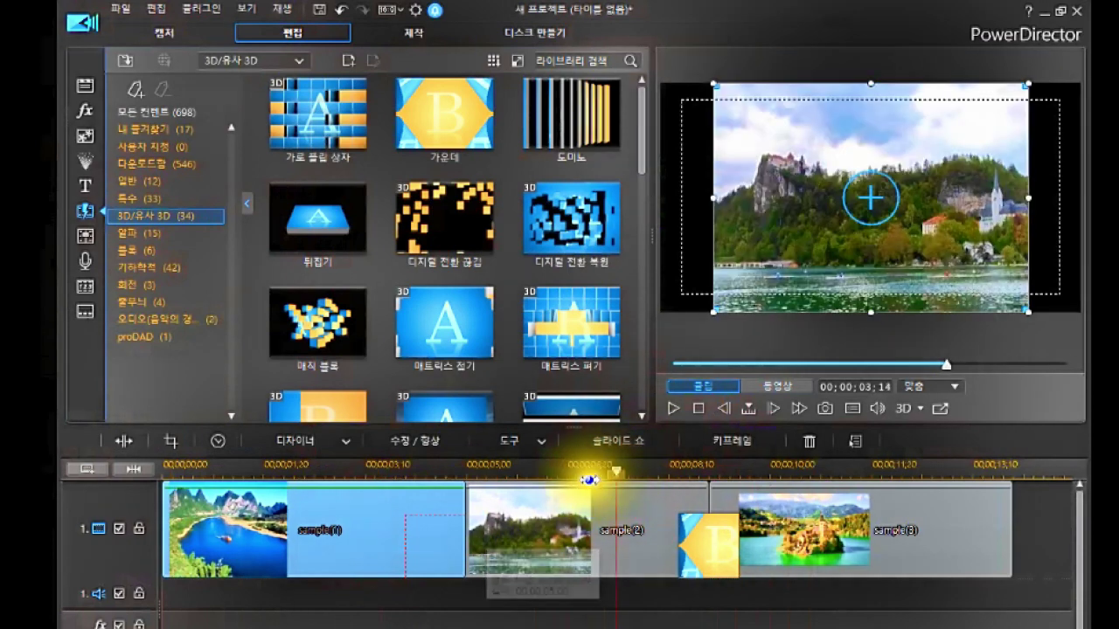
left_click(575, 488)
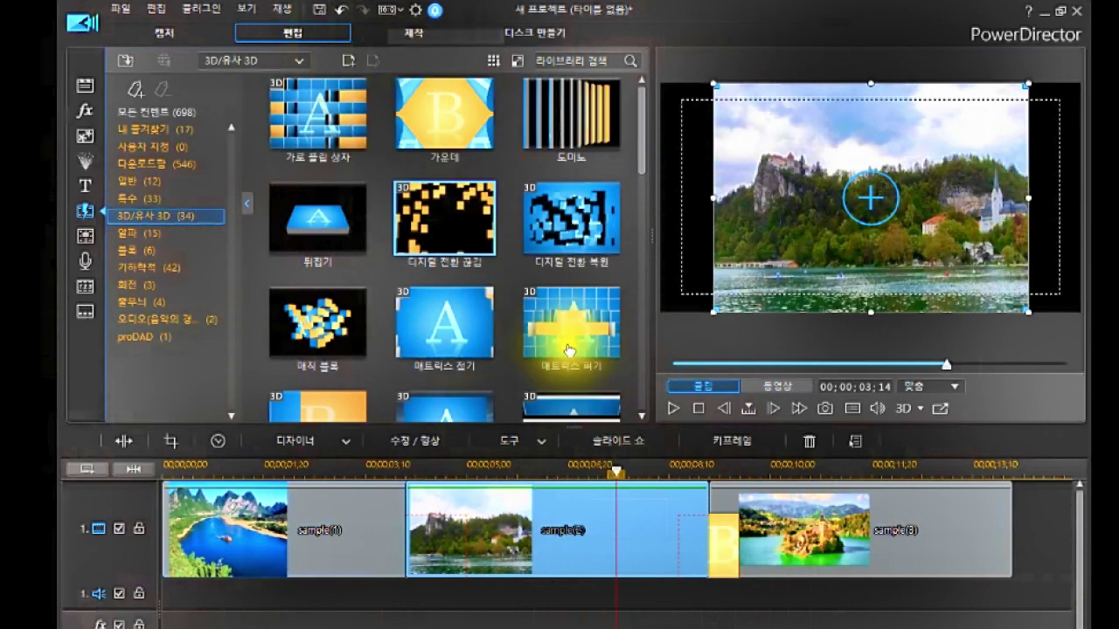
left_click(350, 469)
left_click(372, 530)
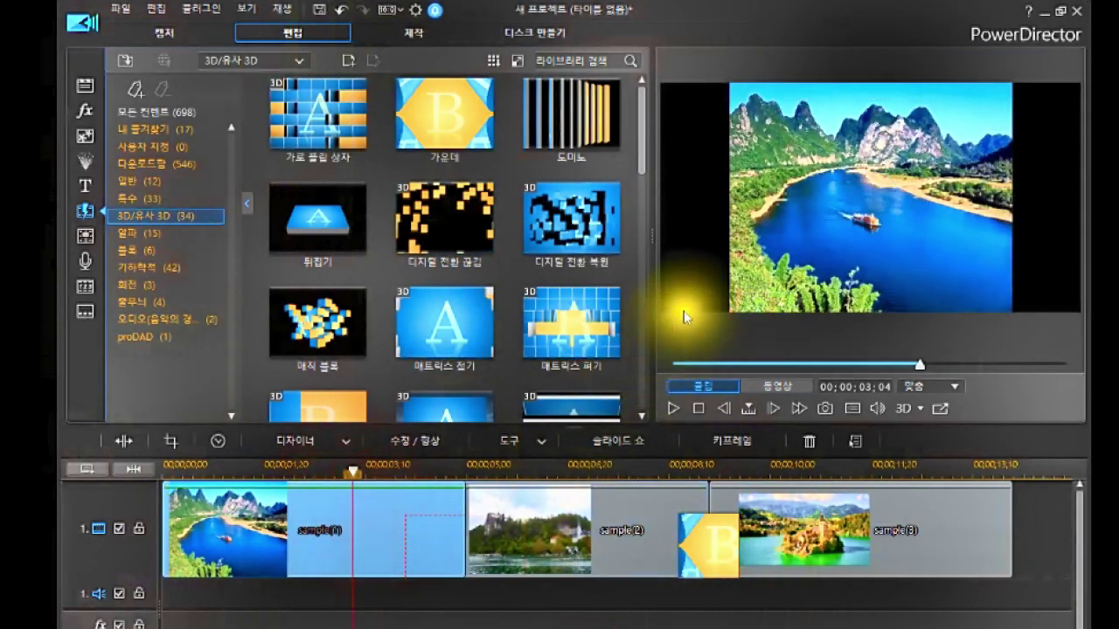
mouse_move(669, 289)
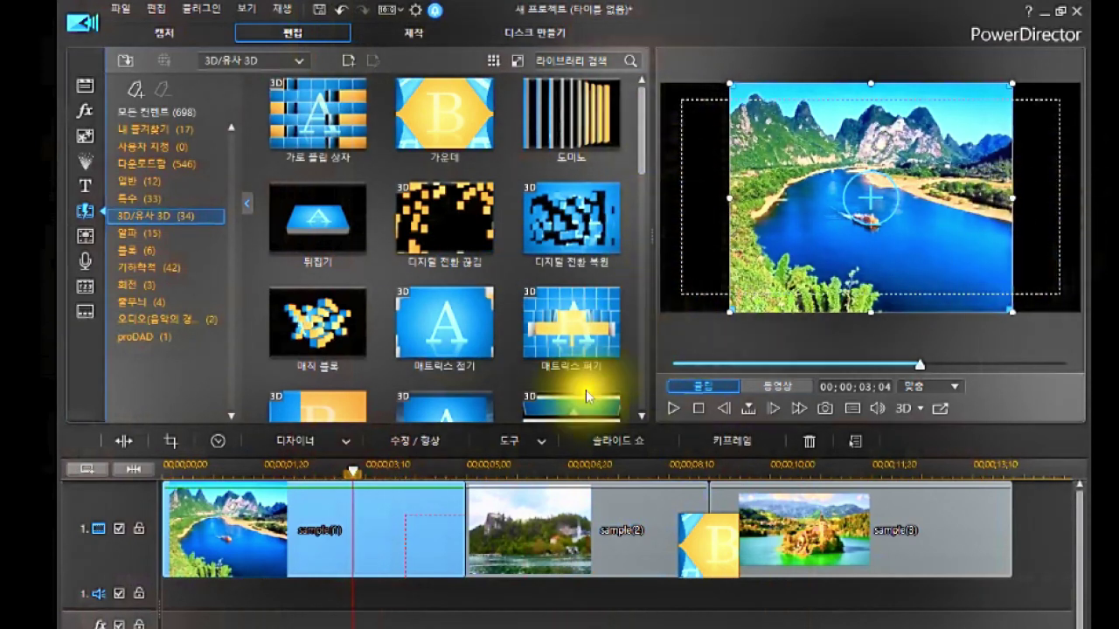
Open image cropping for the sample(1) clip, try the 4:3 and 9:16 aspect ratios, and set the ratio to 16:9.
left_click(349, 523)
left_click(349, 523)
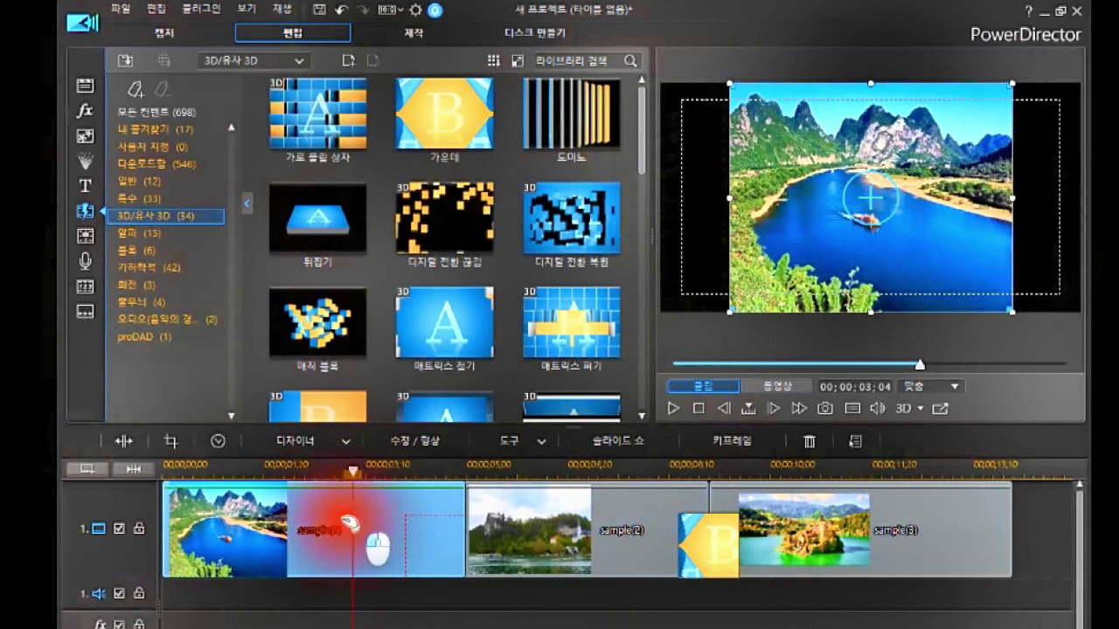
left_click(350, 523)
left_click(349, 522)
left_click(350, 522)
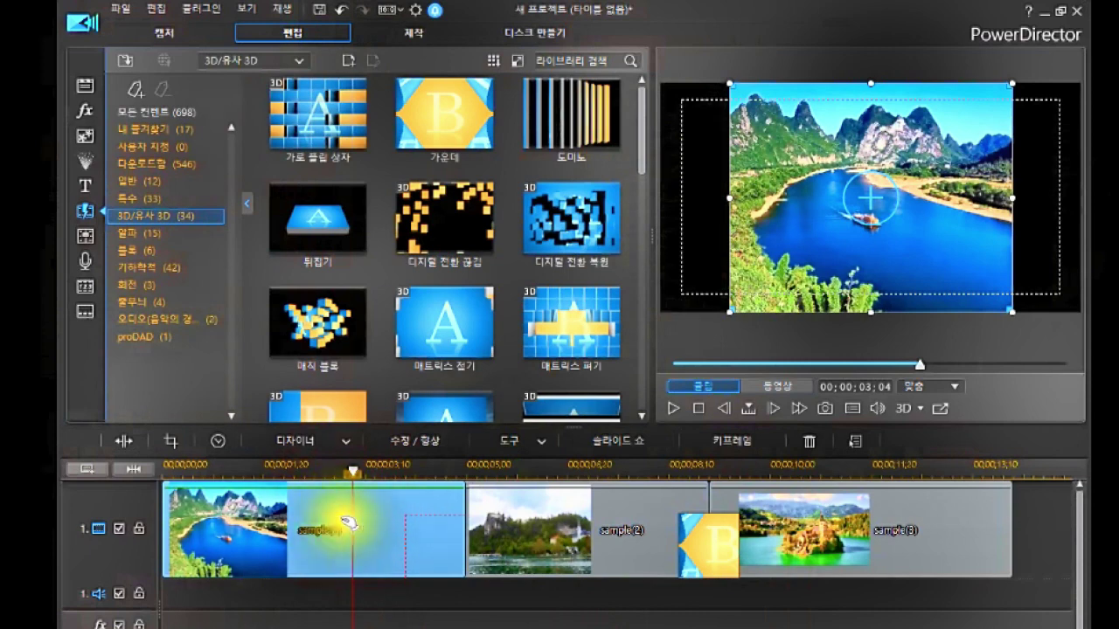
left_click(165, 448)
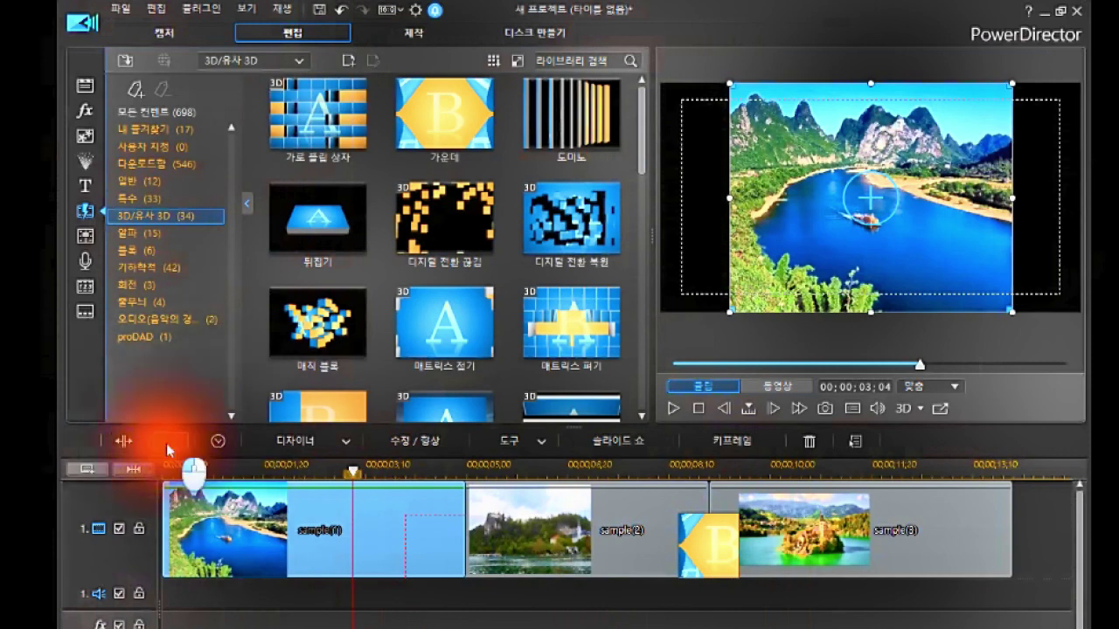
left_click(169, 448)
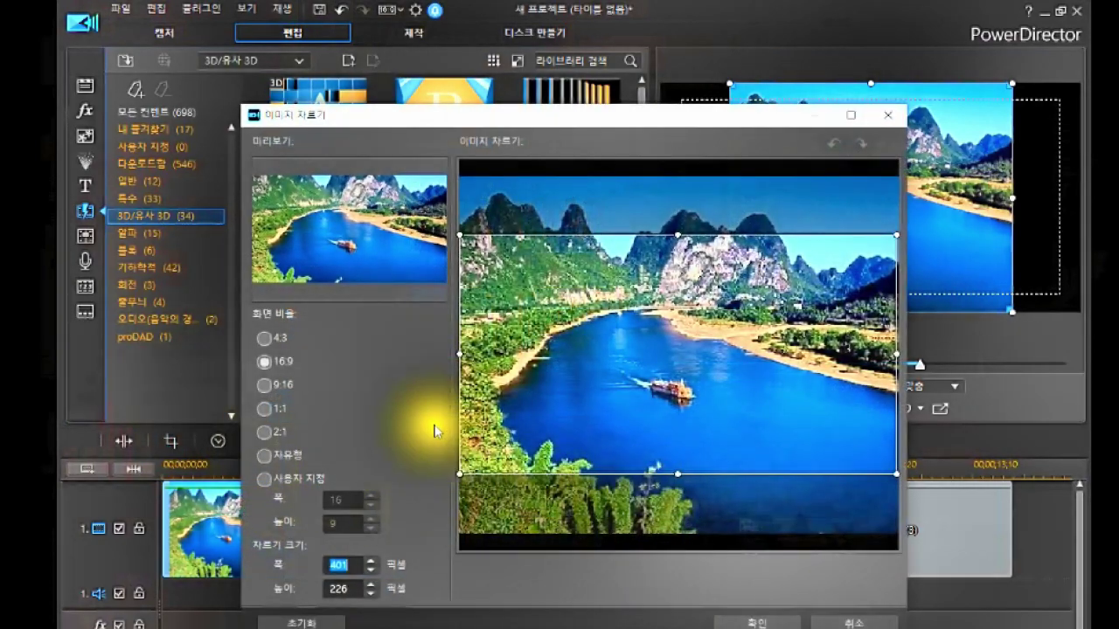
left_click(263, 333)
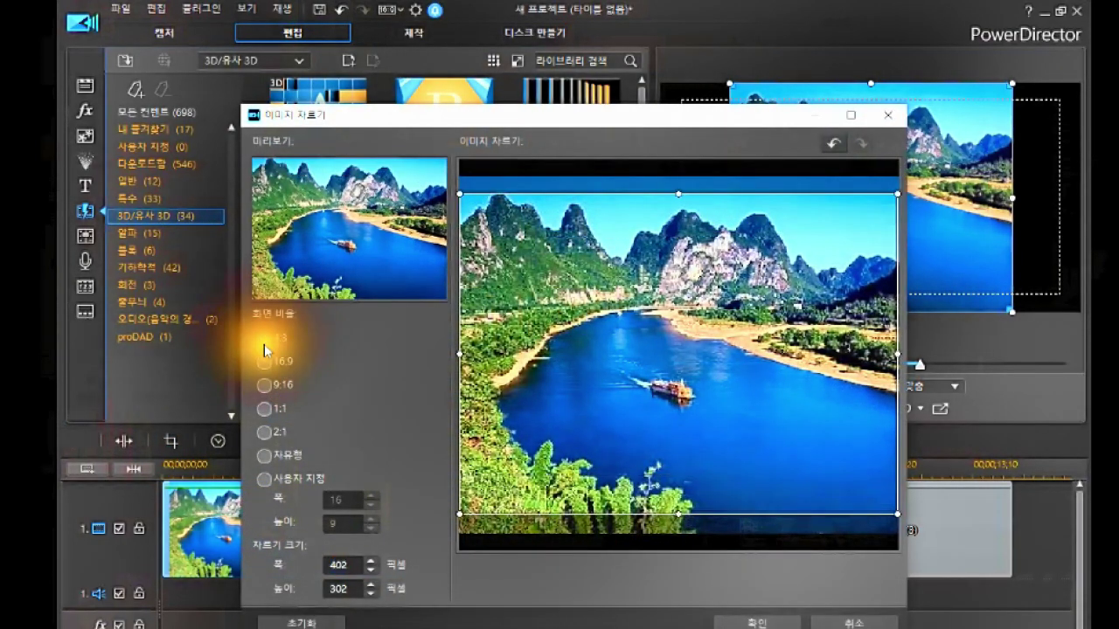
left_click(266, 385)
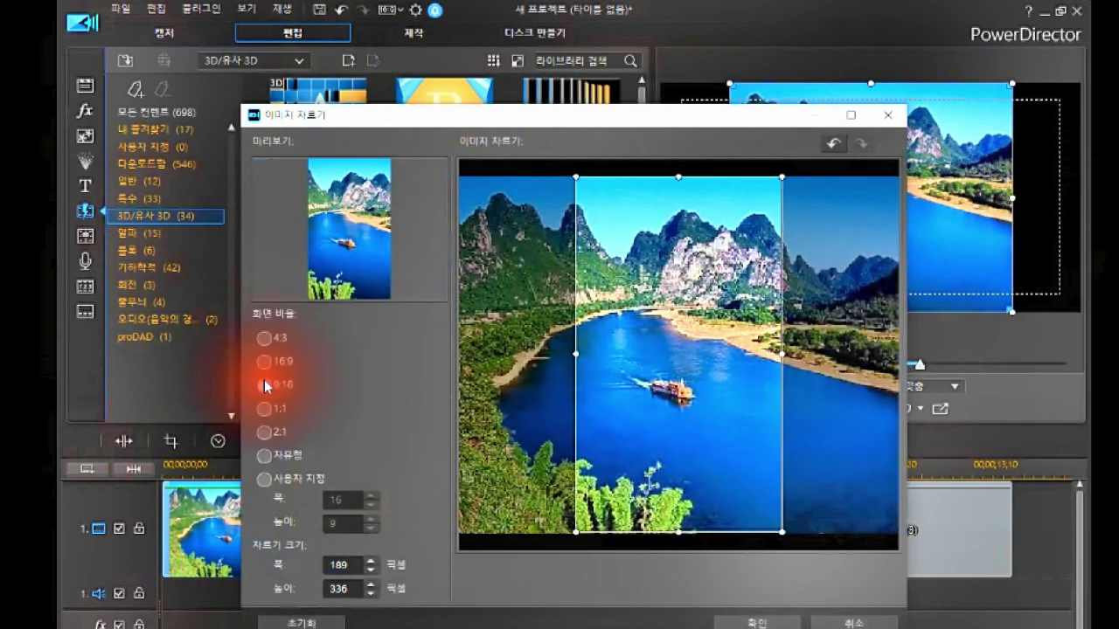
left_click(264, 361)
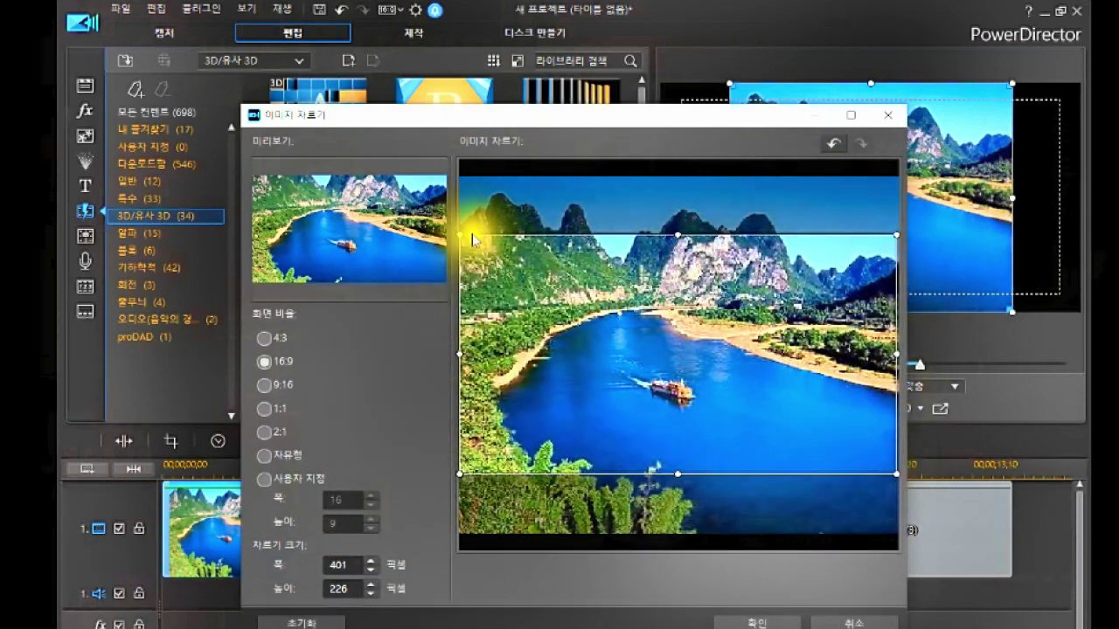
Move the crop frame up on the sample(1) photo to include the mountain peaks and apply the crop.
left_click(650, 356)
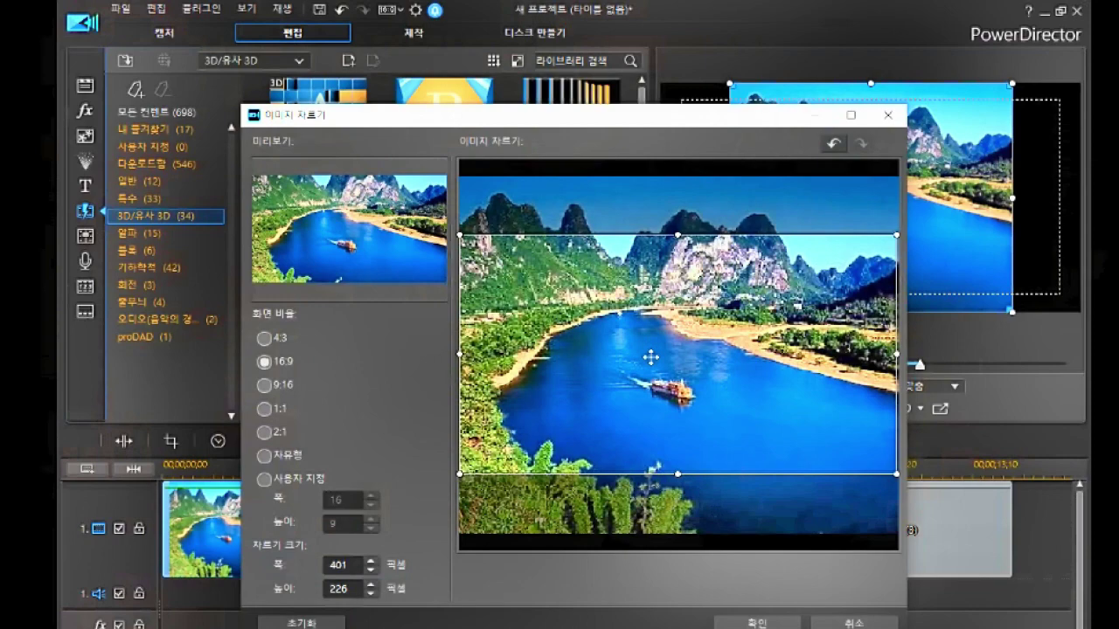
left_click(650, 357)
left_click_drag(651, 357, 686, 301)
left_click(754, 621)
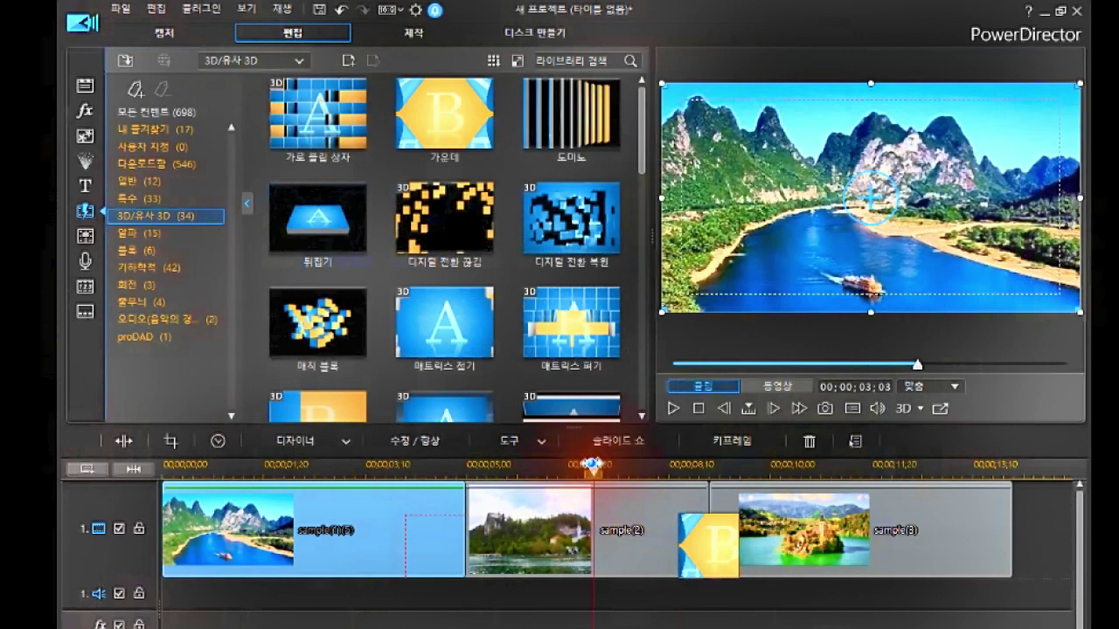
Crop the sample(2) clip to 16:9 with the crop frame moved down to the photo's lower edge.
left_click(569, 530)
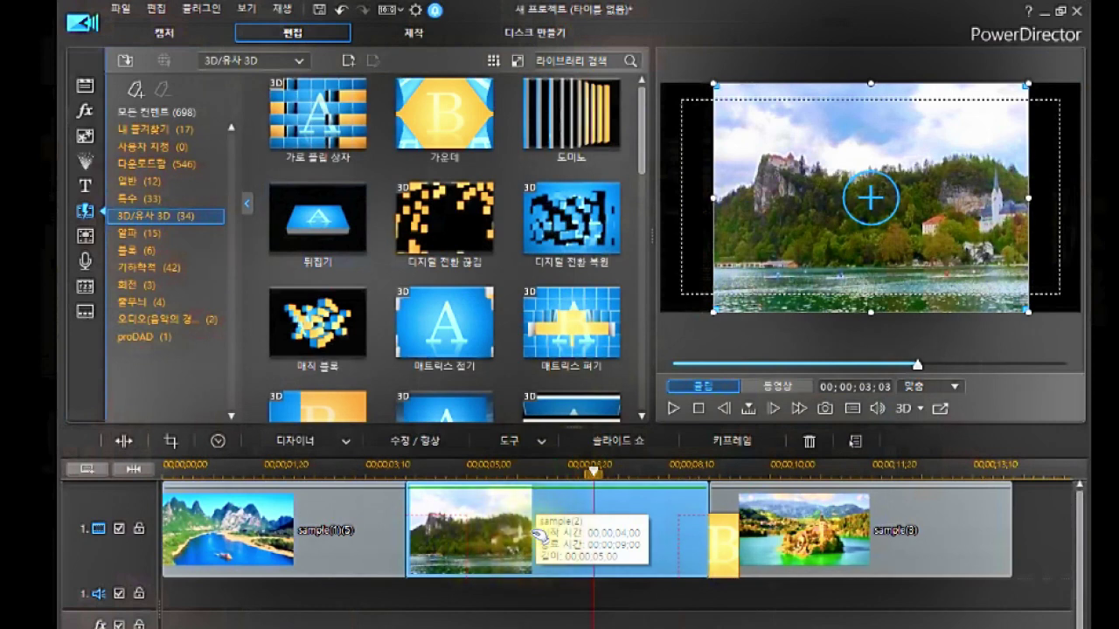
left_click(598, 542)
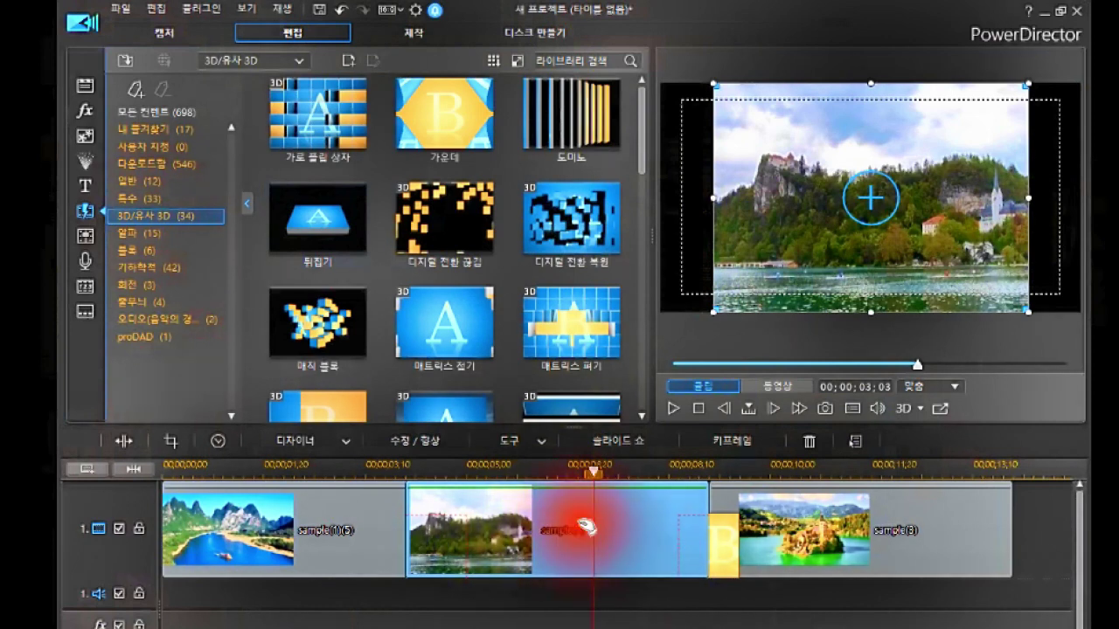
left_click(171, 444)
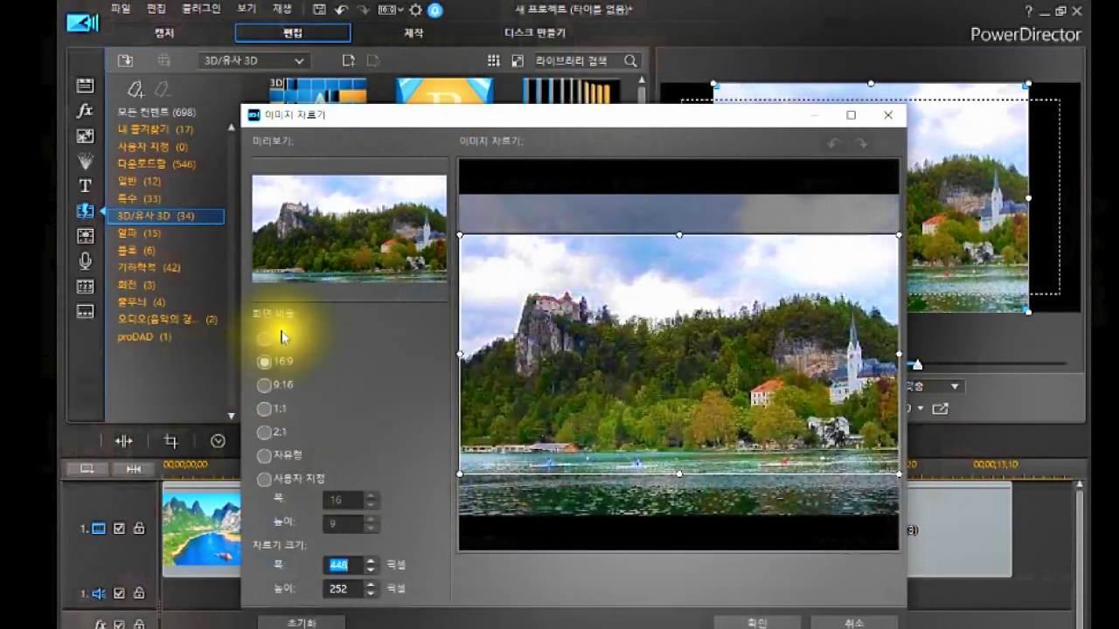
left_click(264, 362)
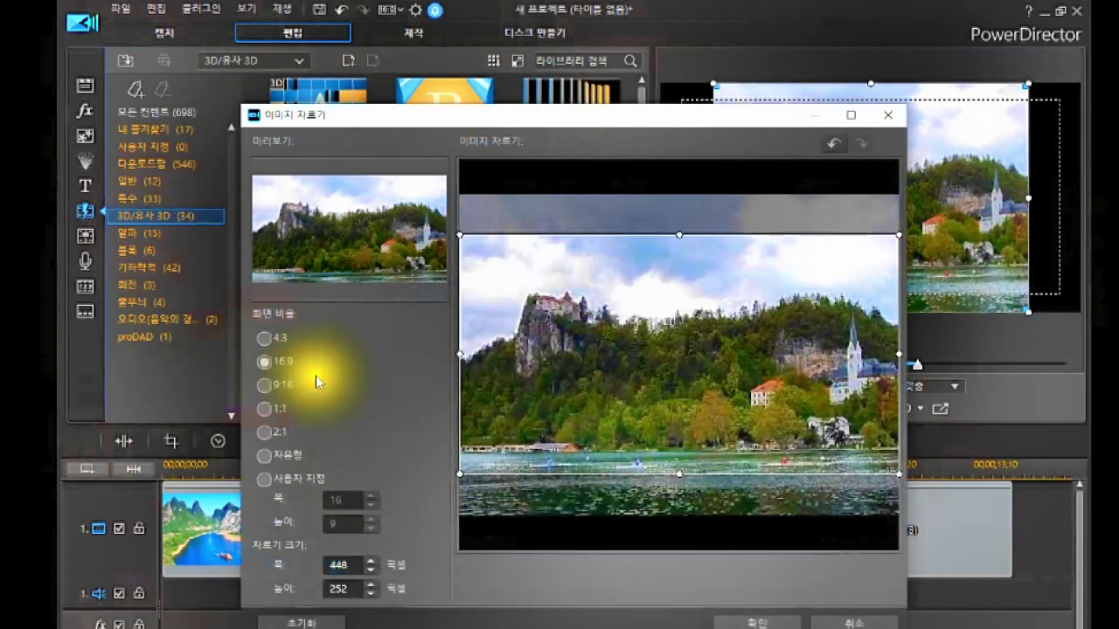
left_click(678, 334)
left_click_drag(677, 335, 689, 407)
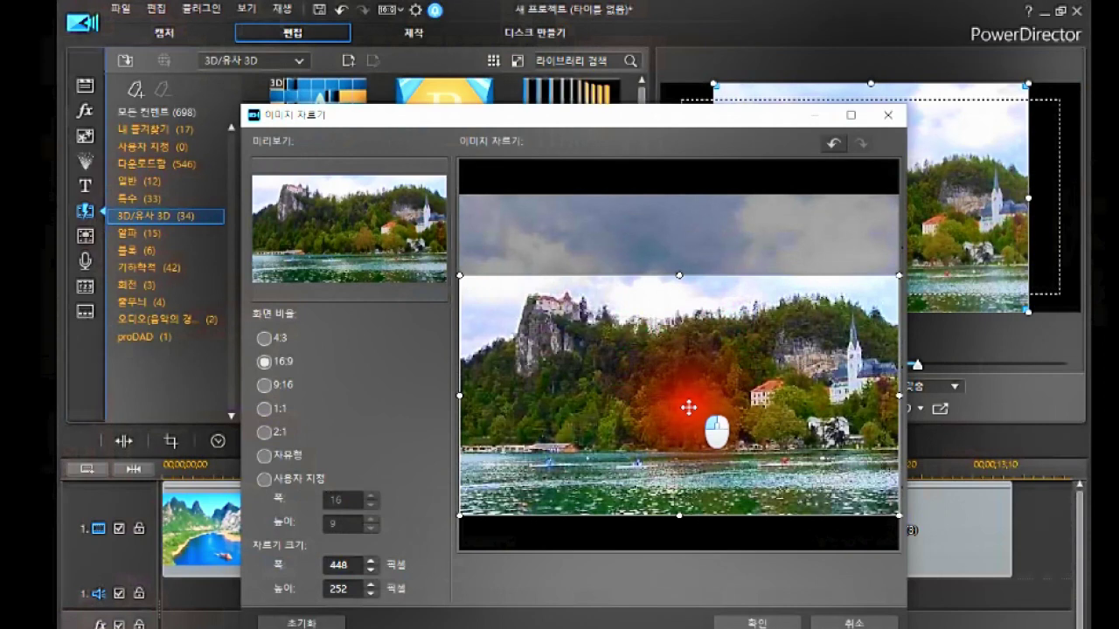
mouse_move(688, 407)
left_mouse_down()
mouse_move(701, 344)
mouse_move(698, 403)
left_mouse_up()
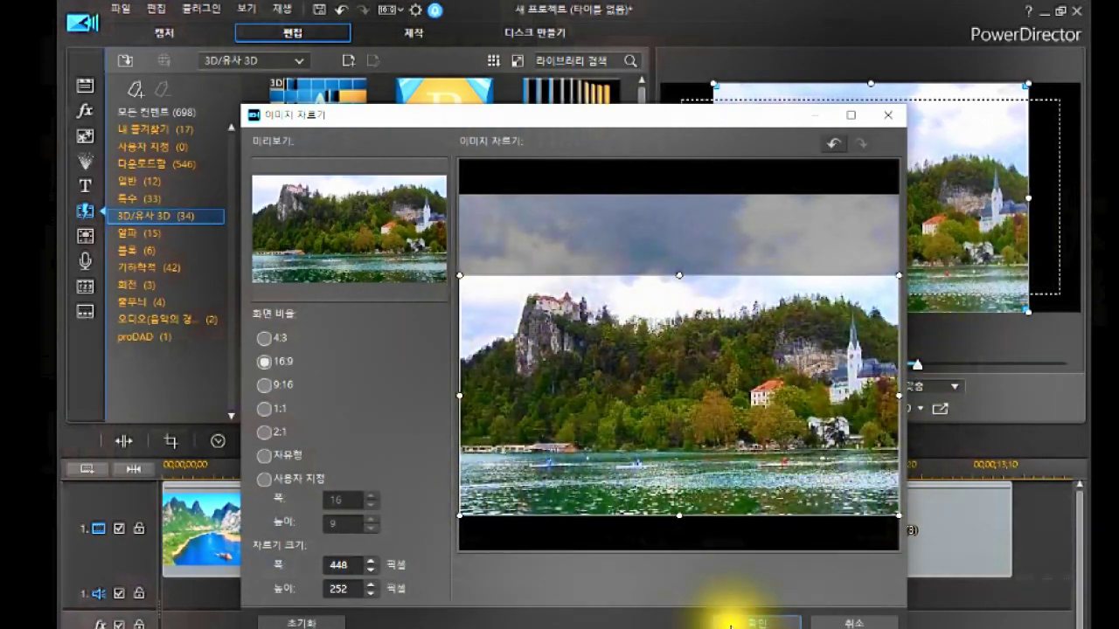
left_click(734, 622)
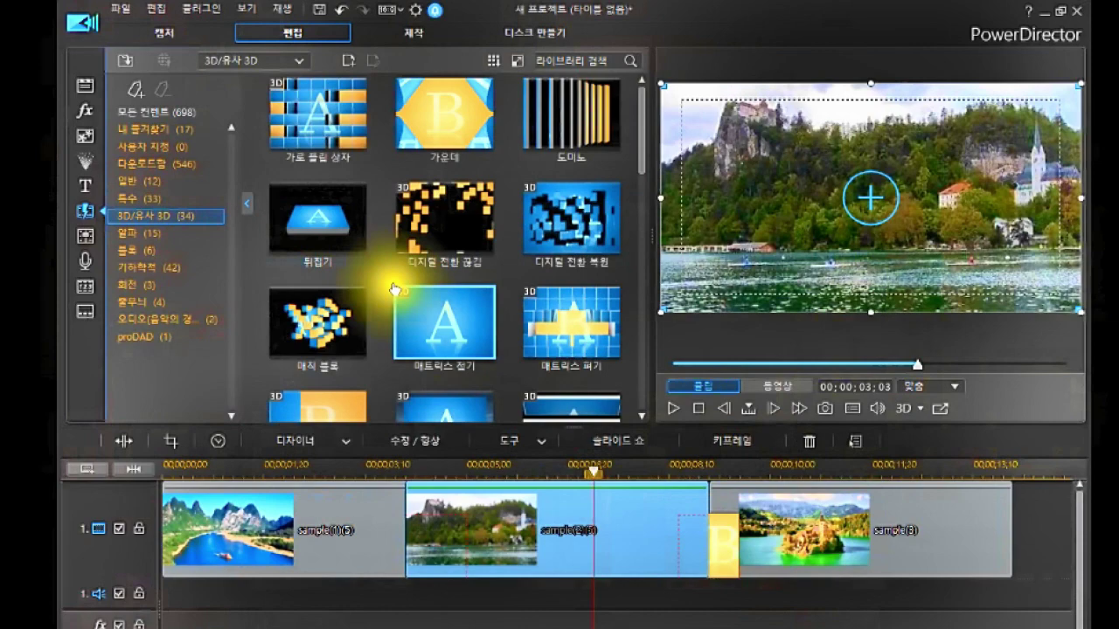
Replace the transitions with two from the geometric (기하학적) category: 물결 2 after the first clip and 물결 6 after the second.
left_click(148, 268)
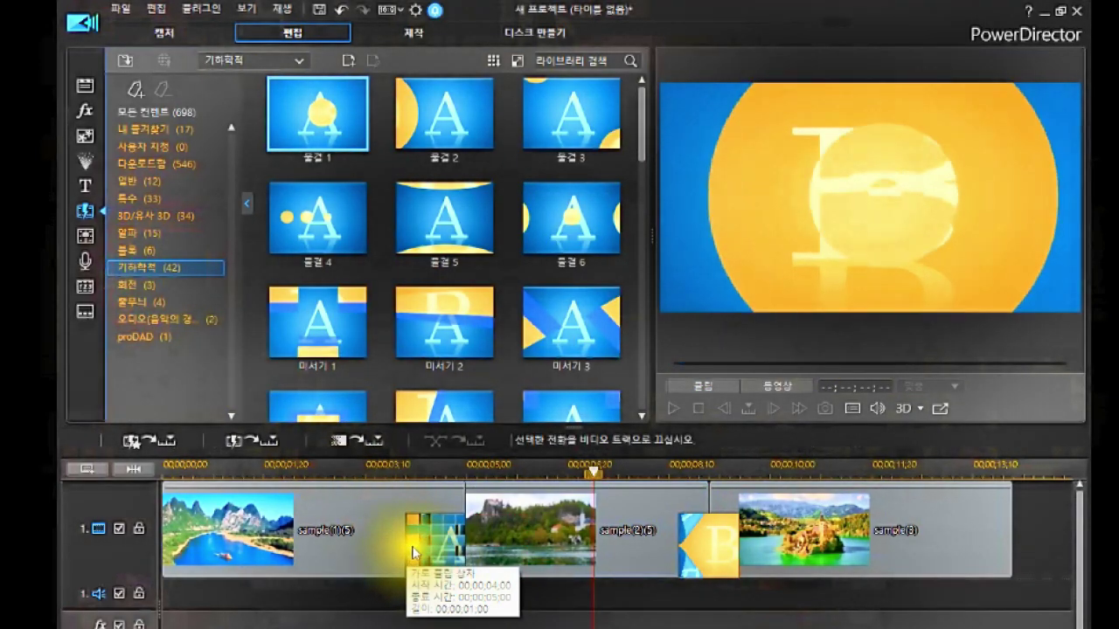
left_click_drag(449, 103, 437, 556)
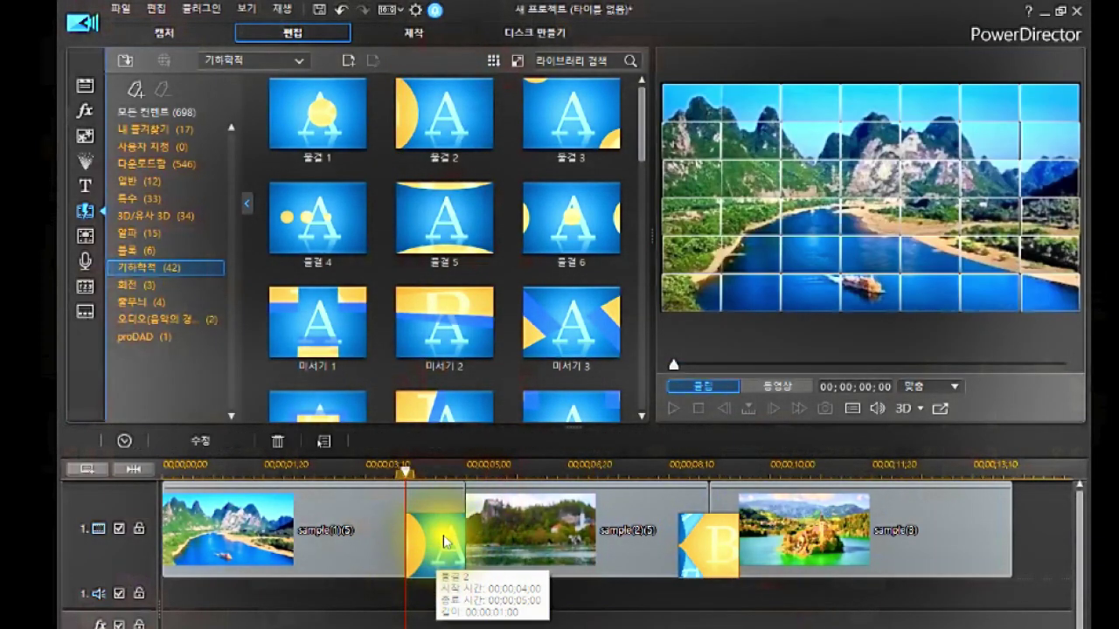
left_click_drag(564, 221, 716, 550)
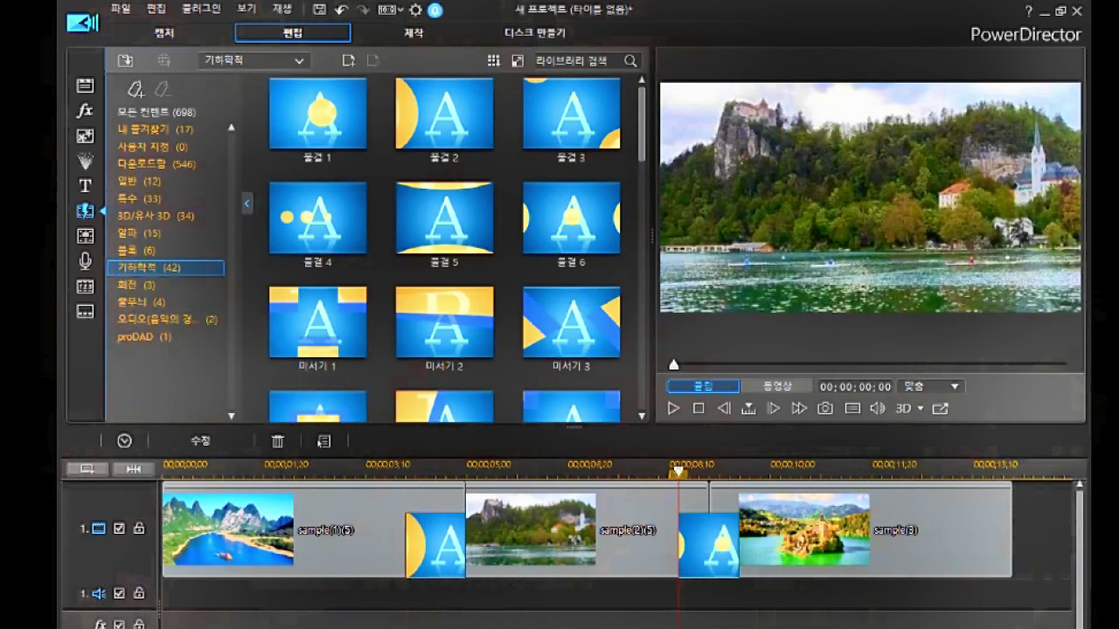
Delete all three clips from the timeline together with their transitions.
left_click_drag(1029, 533, 184, 548)
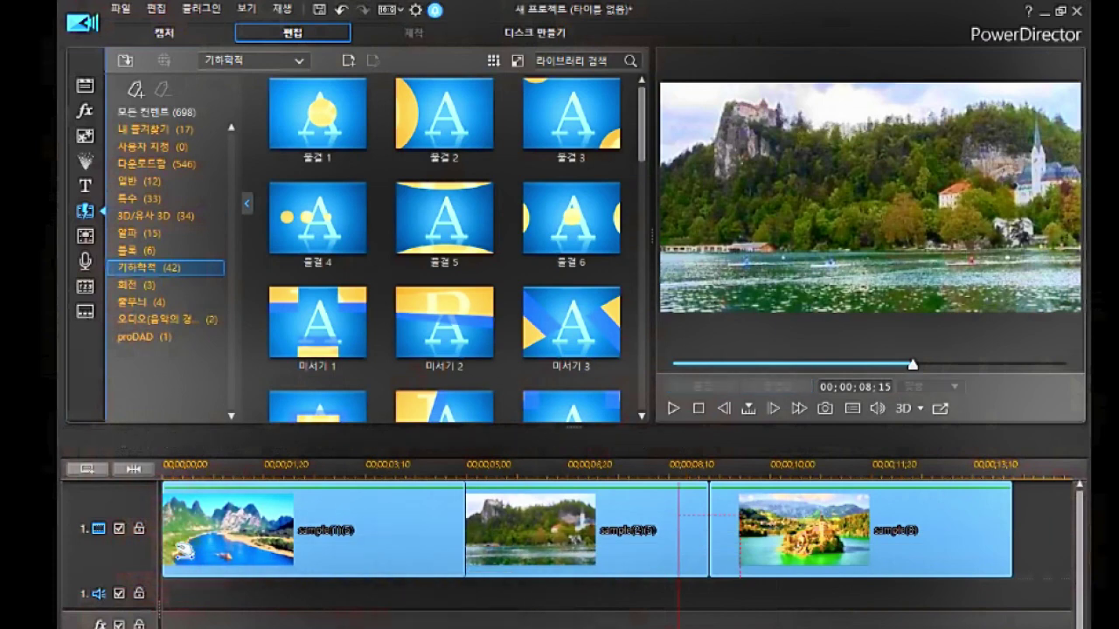
key("Delete")
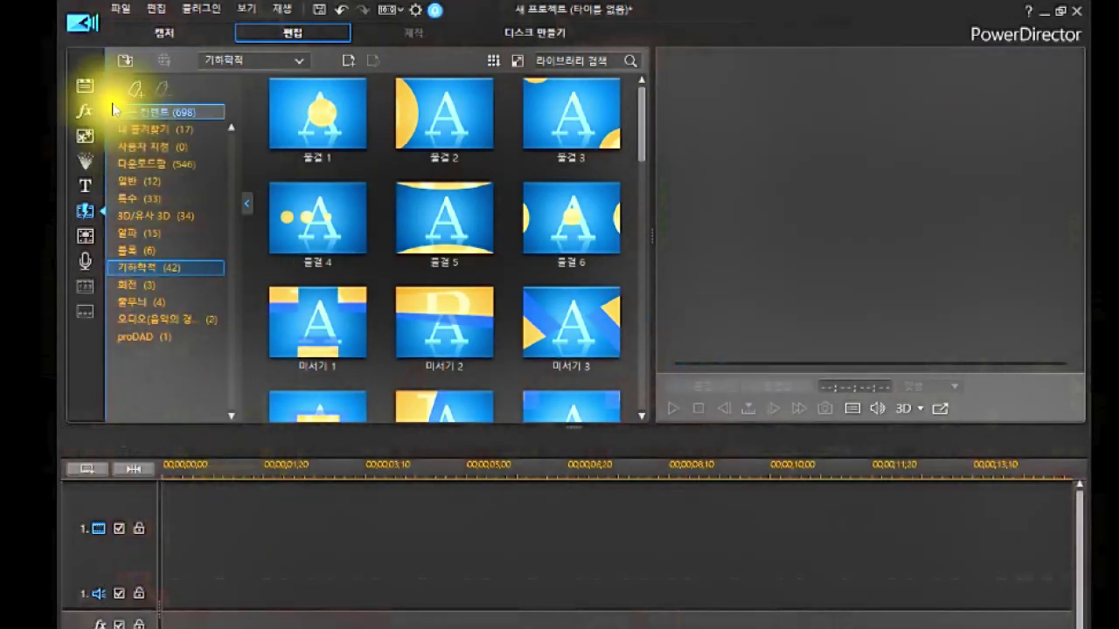
Insert the original sample(1), sample(2) and sample(3) photos from the media library into the first video track and fit the timeline to them.
left_click(87, 87)
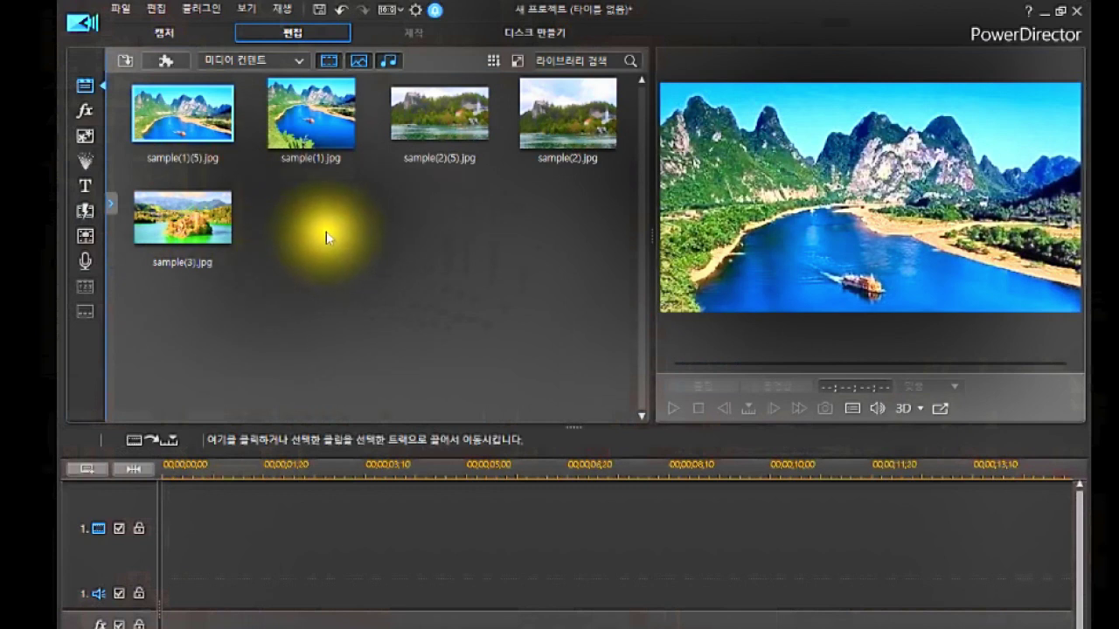
left_click(314, 126)
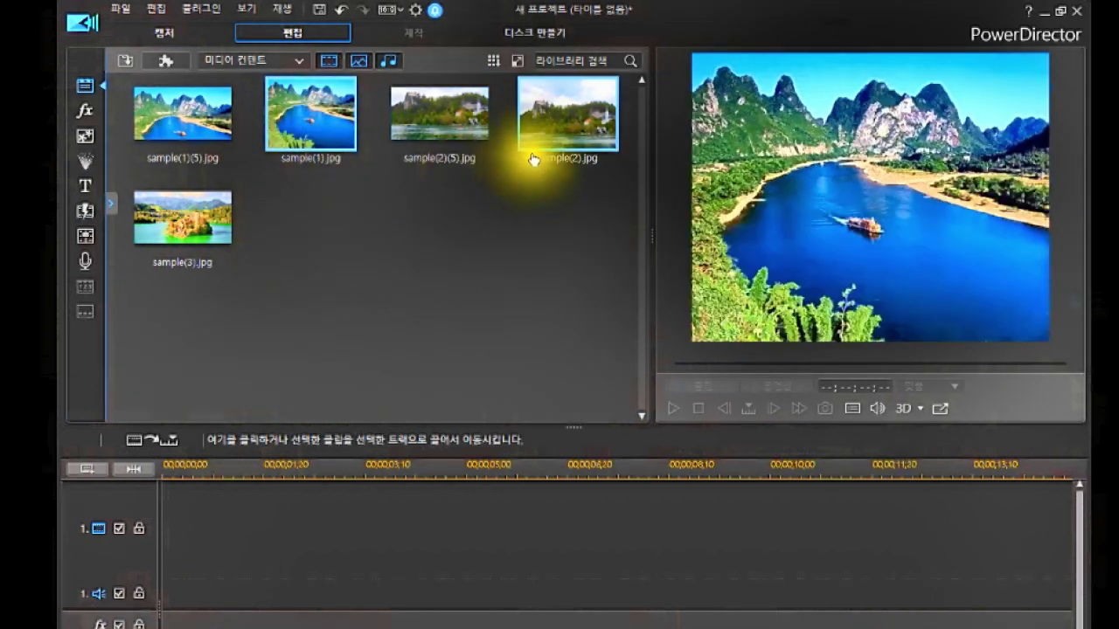
left_click(191, 219, "ctrl")
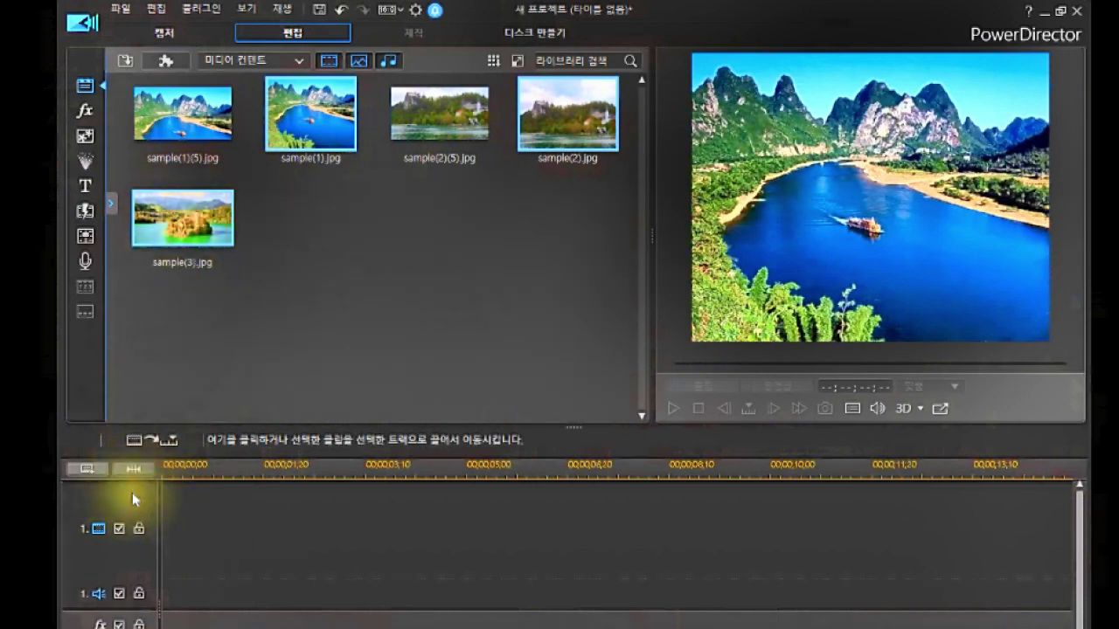
left_click(137, 444)
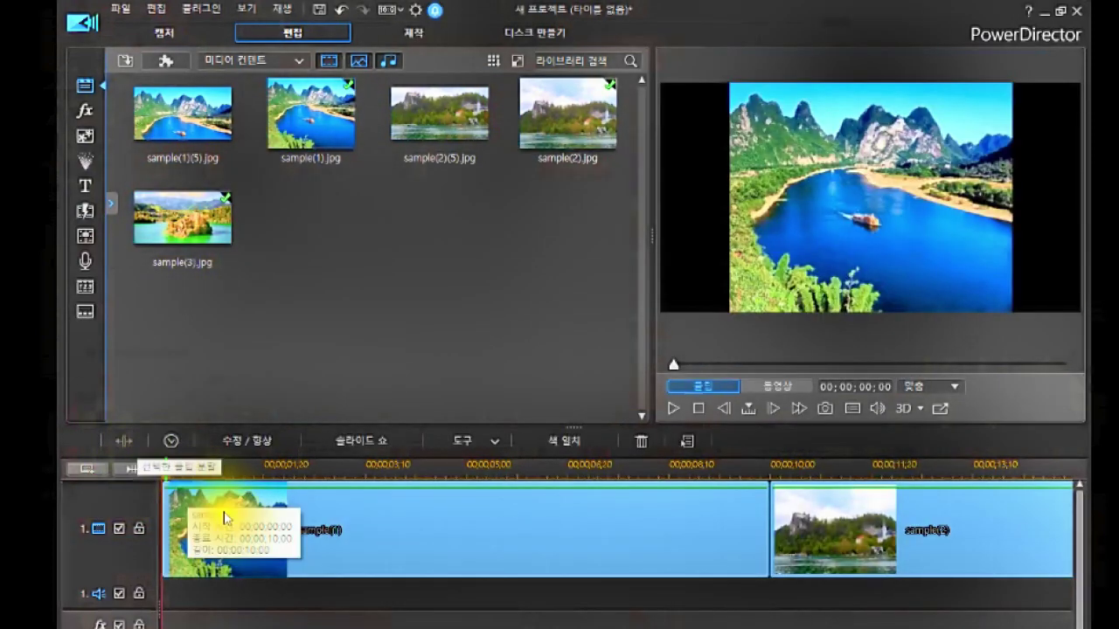
left_click(134, 470)
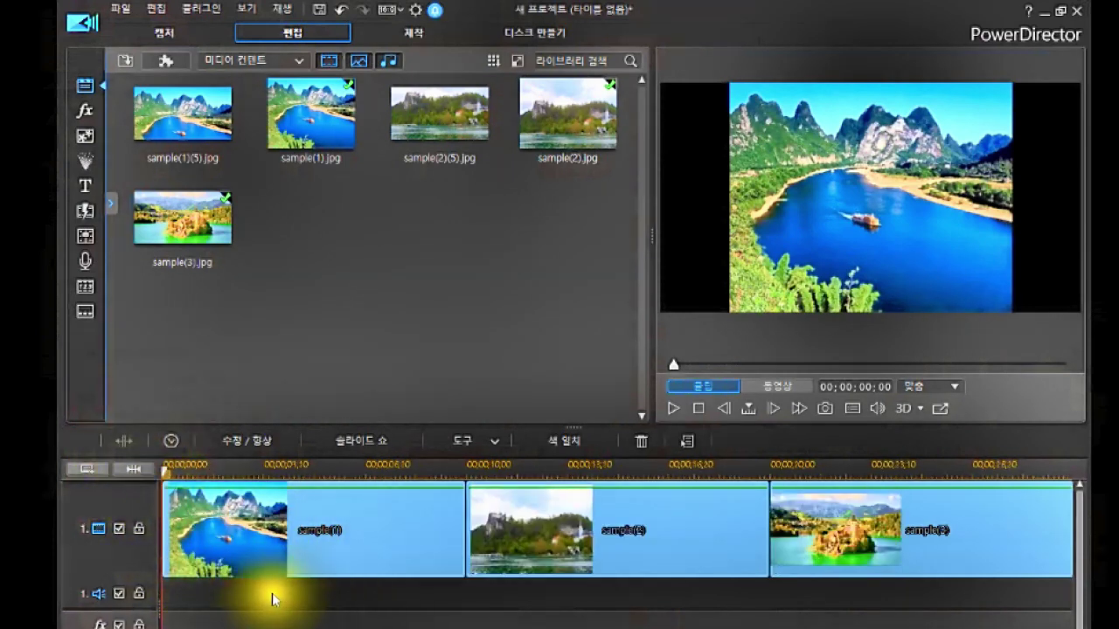
Set the duration of all three photo clips to 00;00;05;00 and fit the timeline to the shortened sequence.
left_click_drag(273, 595, 1005, 514)
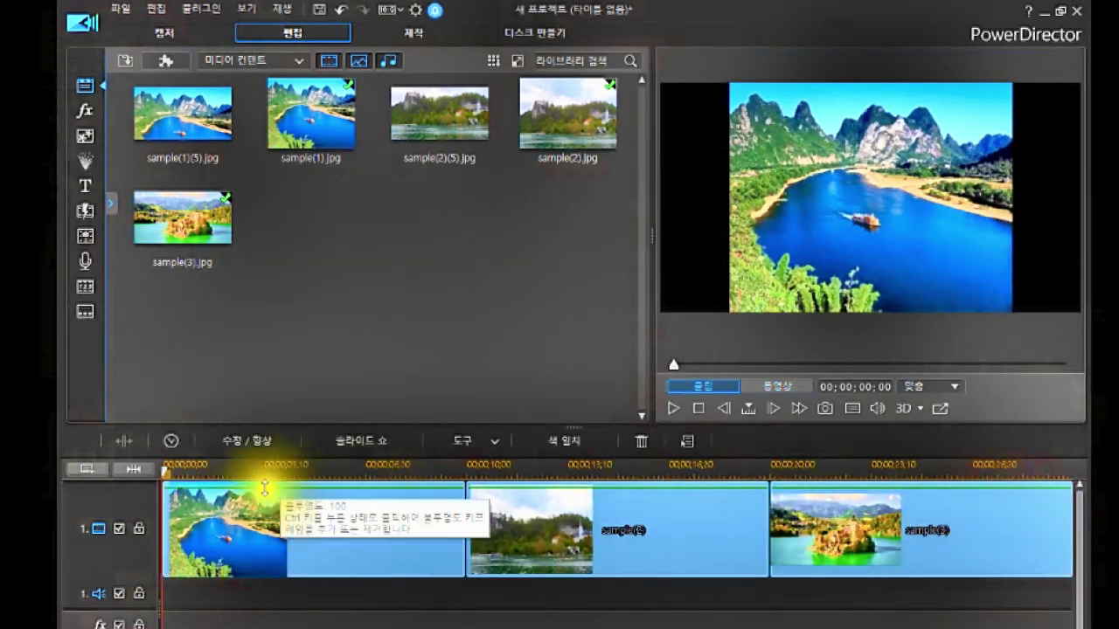
left_click(171, 442)
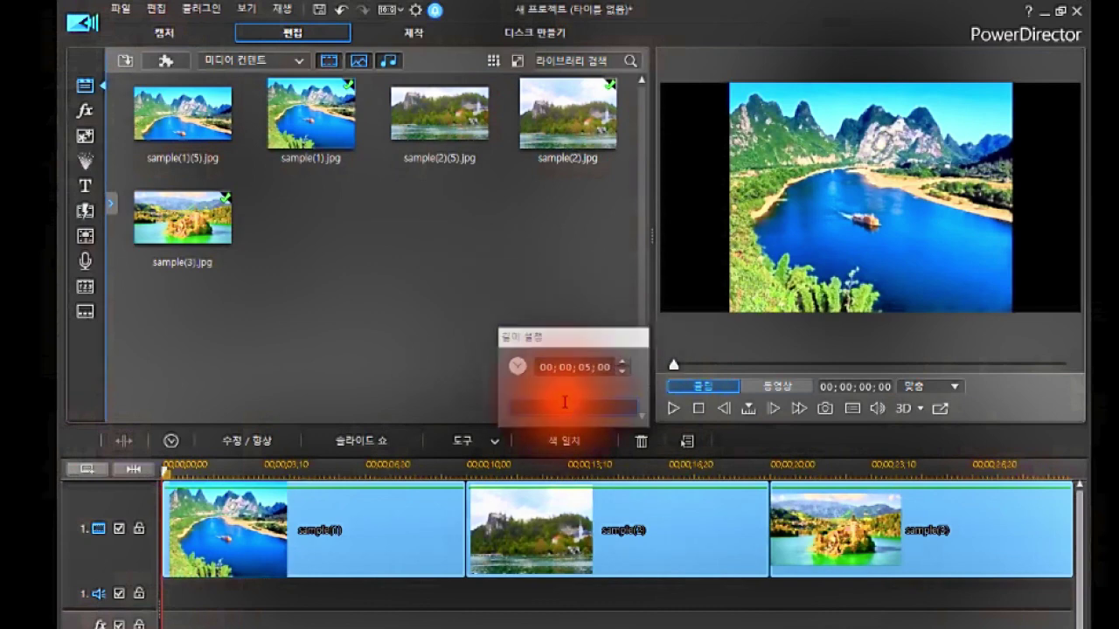
left_click(563, 405)
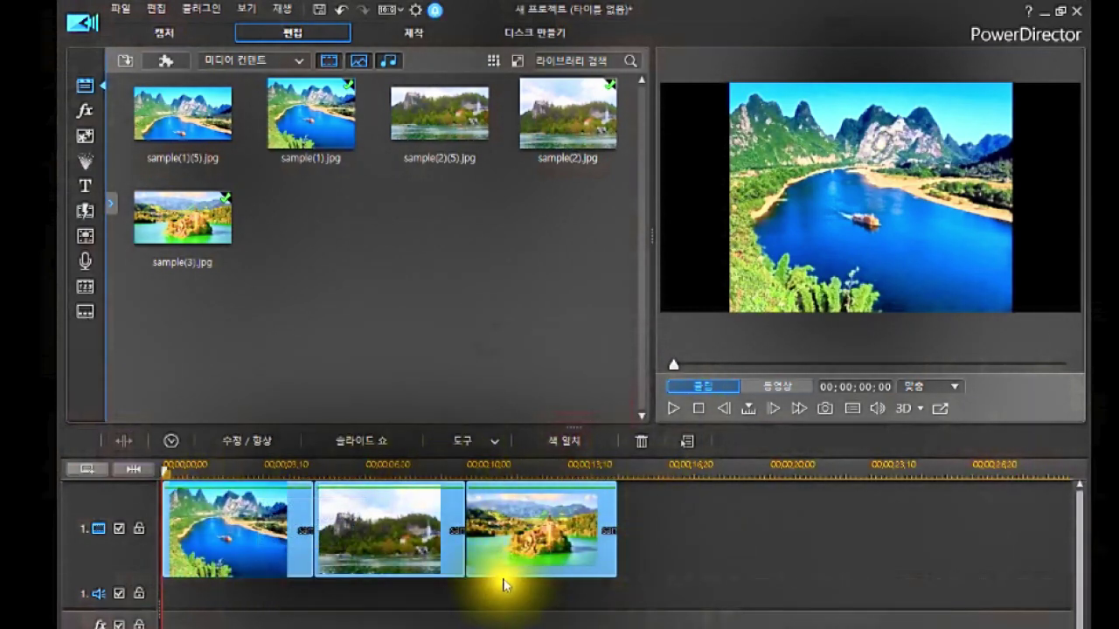
left_click(133, 472)
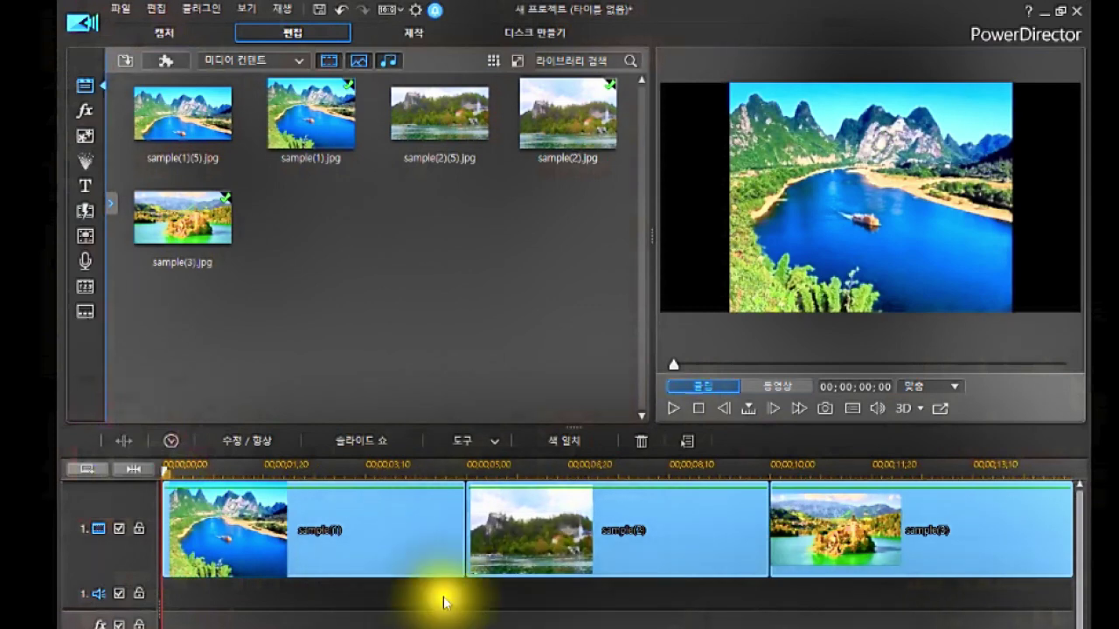
Look through the image editing (이미지 편집) and tool (도구) options of the sample(1) clip for Pan & Zoom (팬 및 줌).
left_click(335, 531)
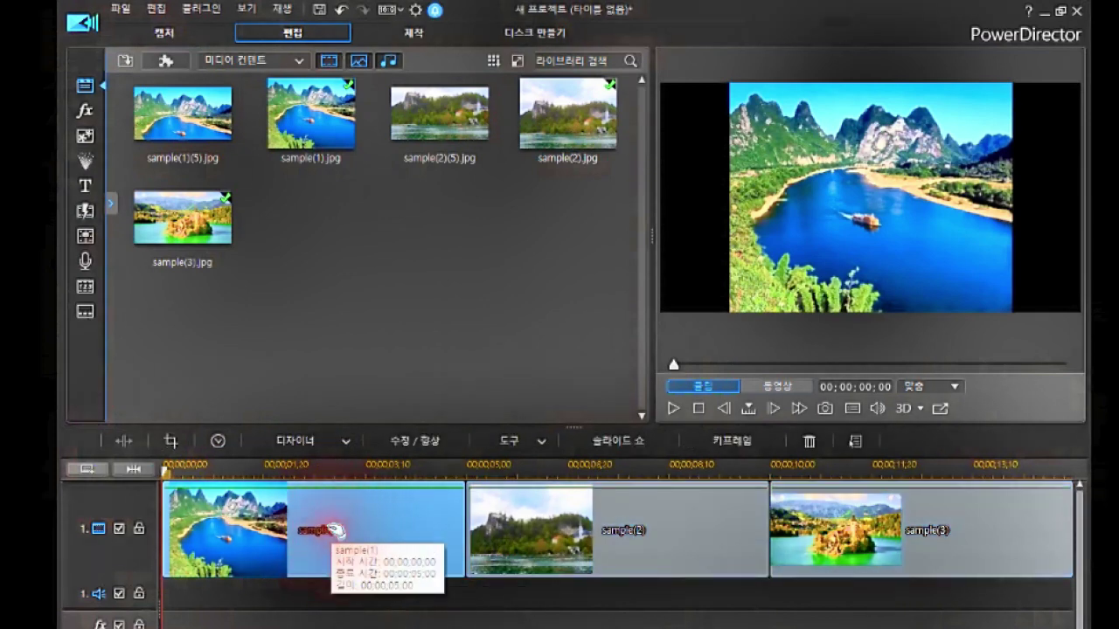
left_click(331, 528)
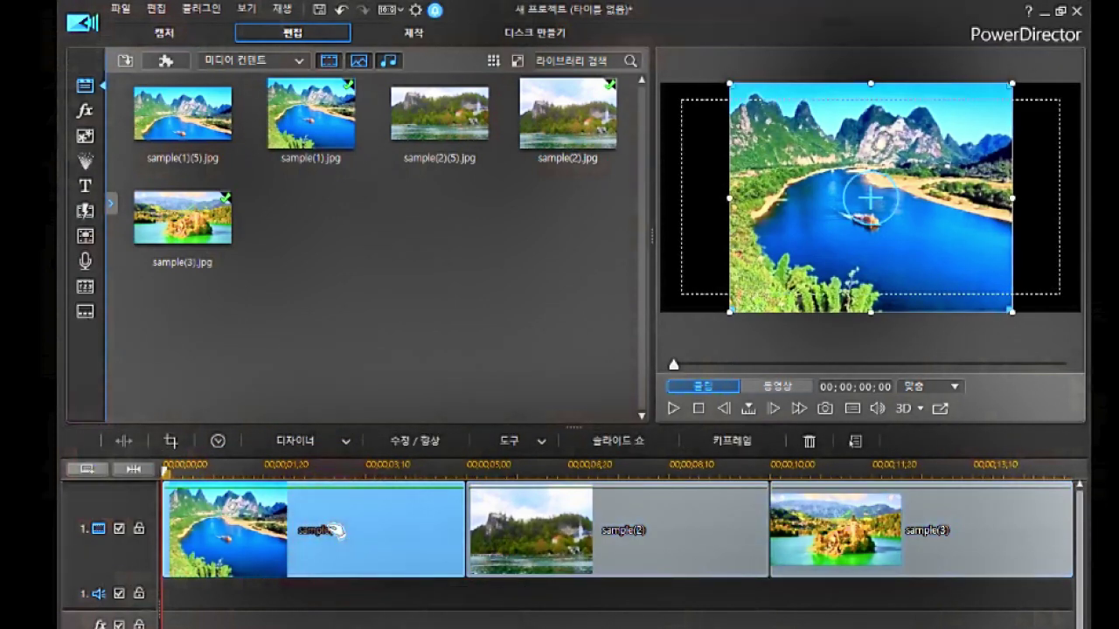
right_click(336, 530)
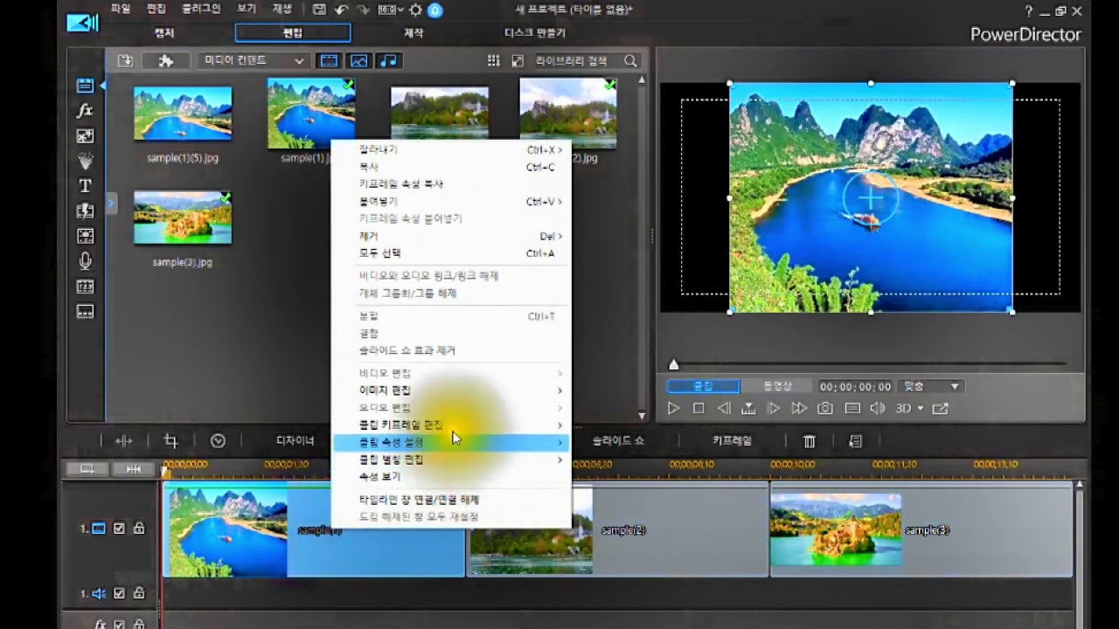
mouse_move(446, 390)
left_click(301, 535)
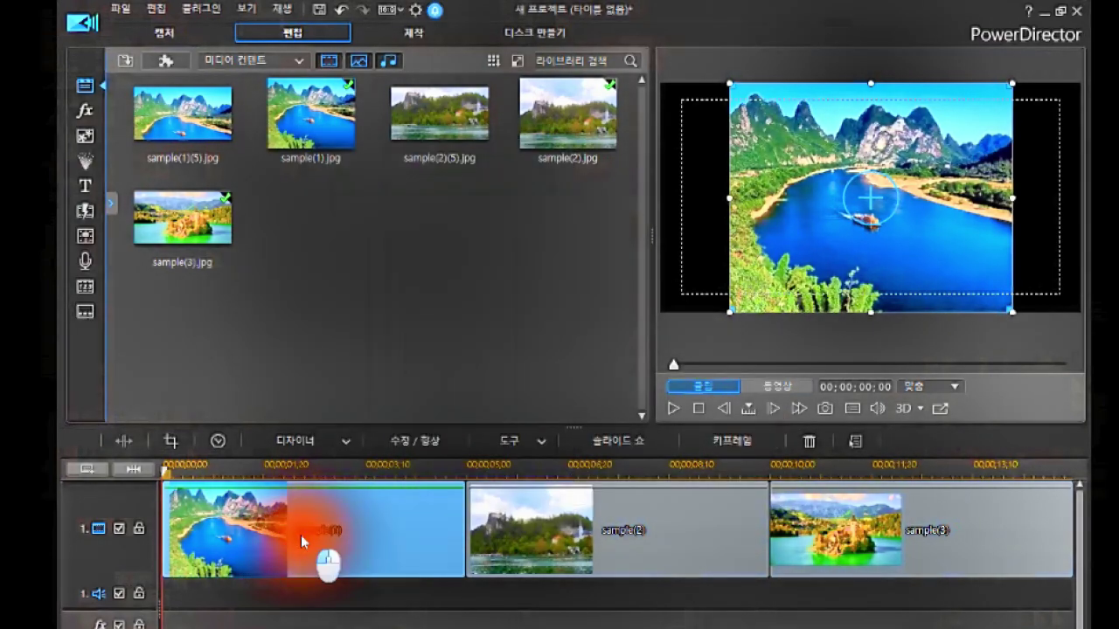
right_click(304, 533)
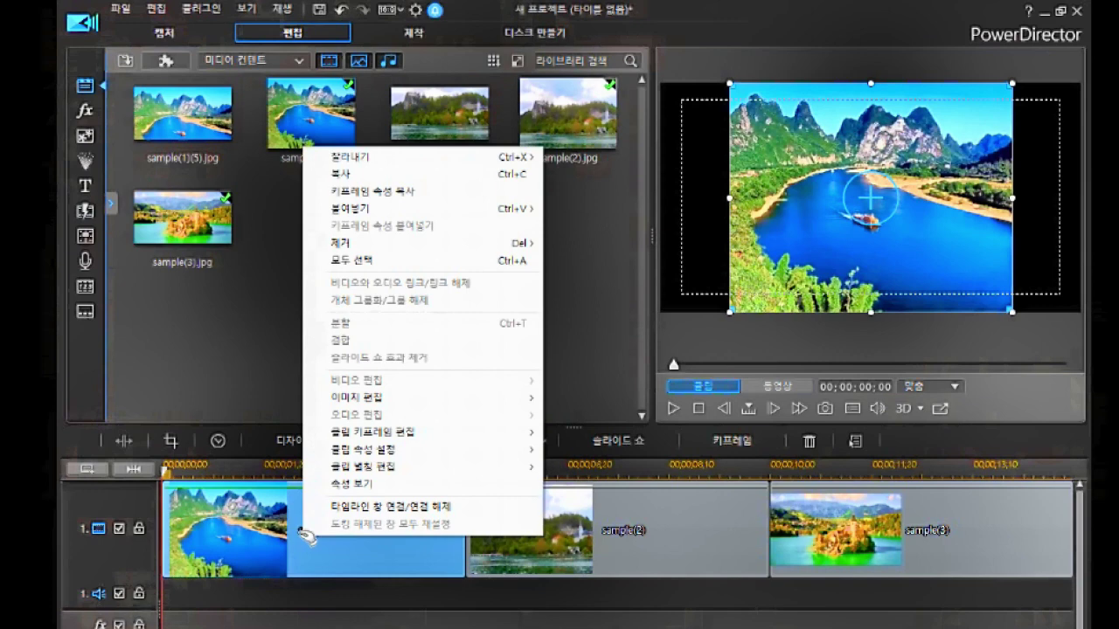
left_click(304, 535)
right_click(304, 534)
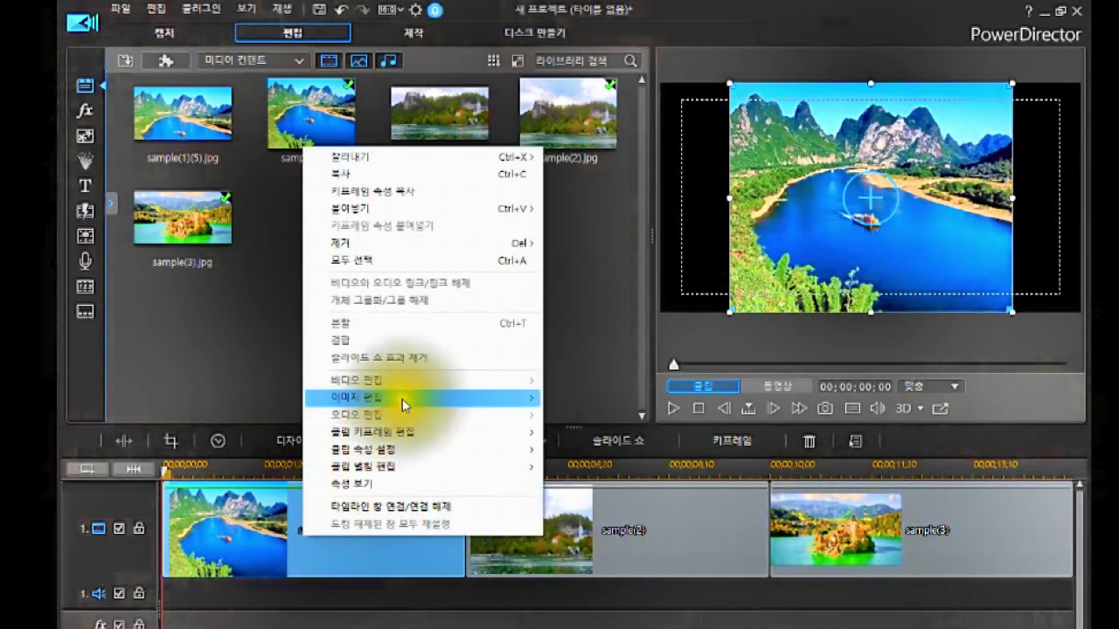
mouse_move(403, 405)
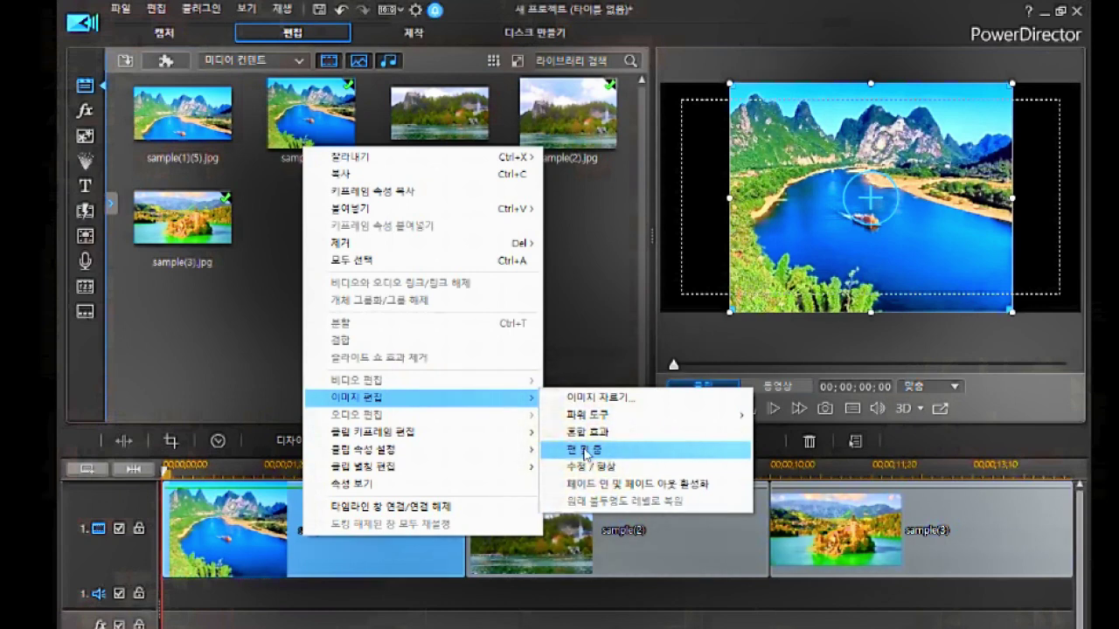
left_click(374, 546)
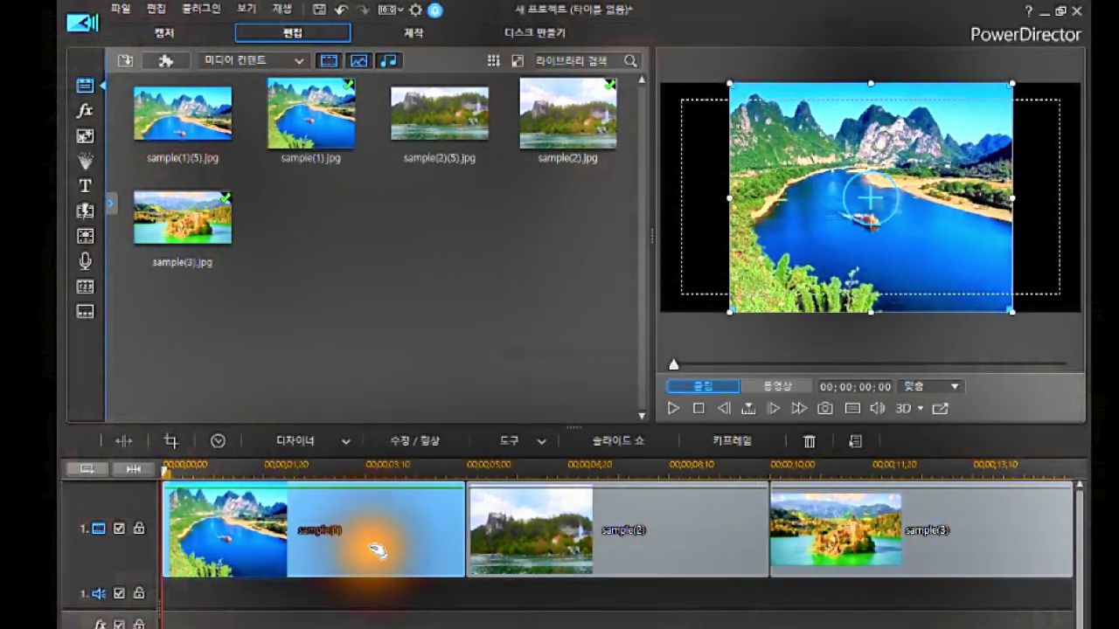
left_click_drag(495, 507, 556, 455)
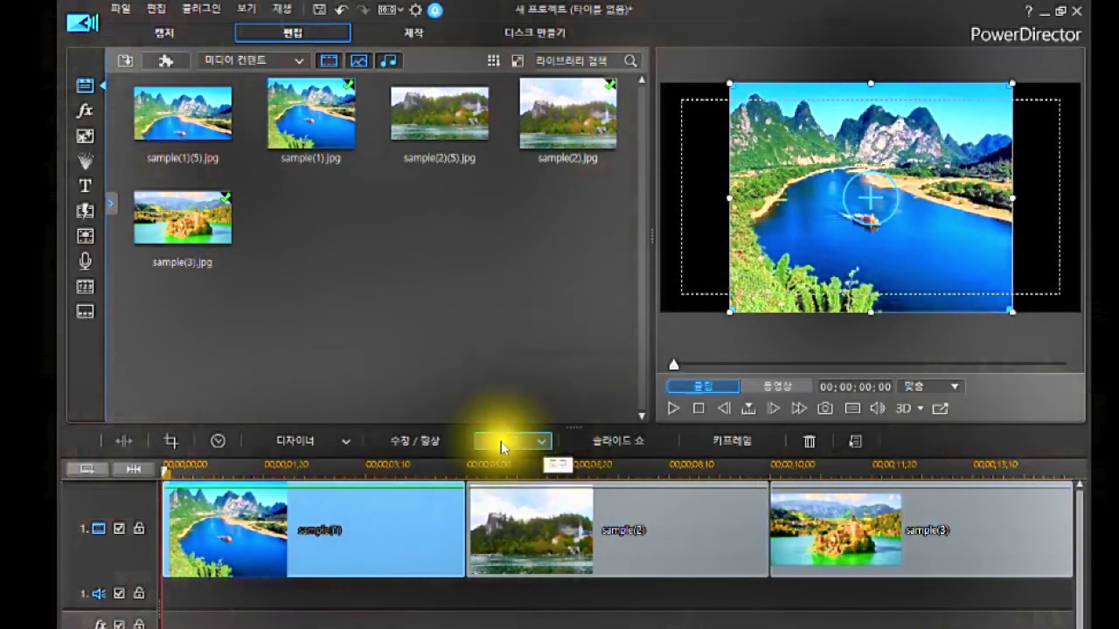
left_click(534, 440)
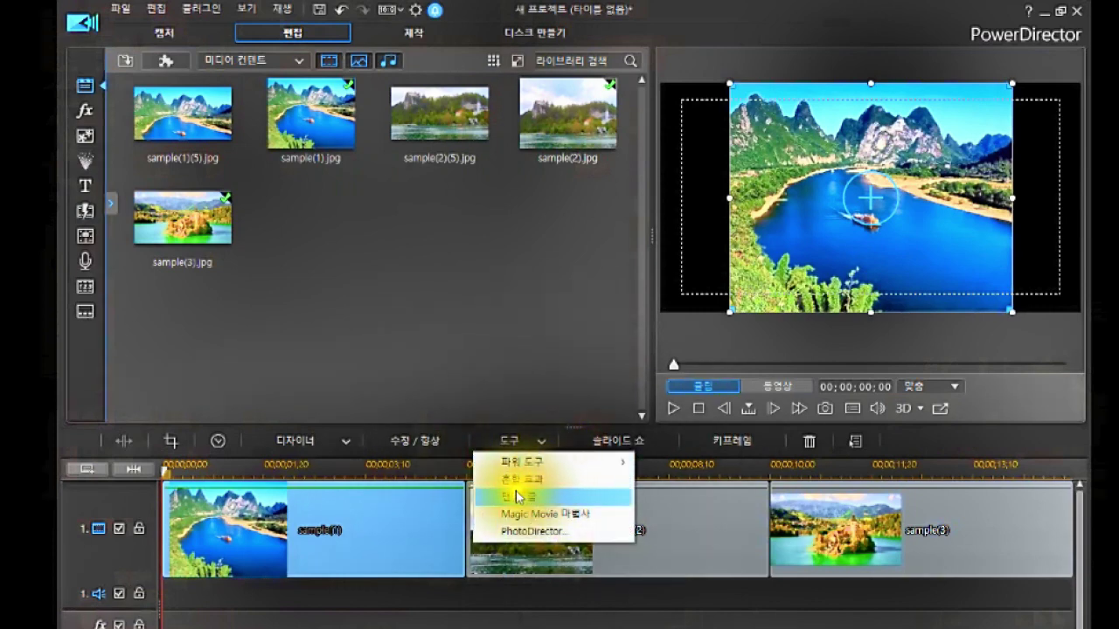
left_click(376, 523)
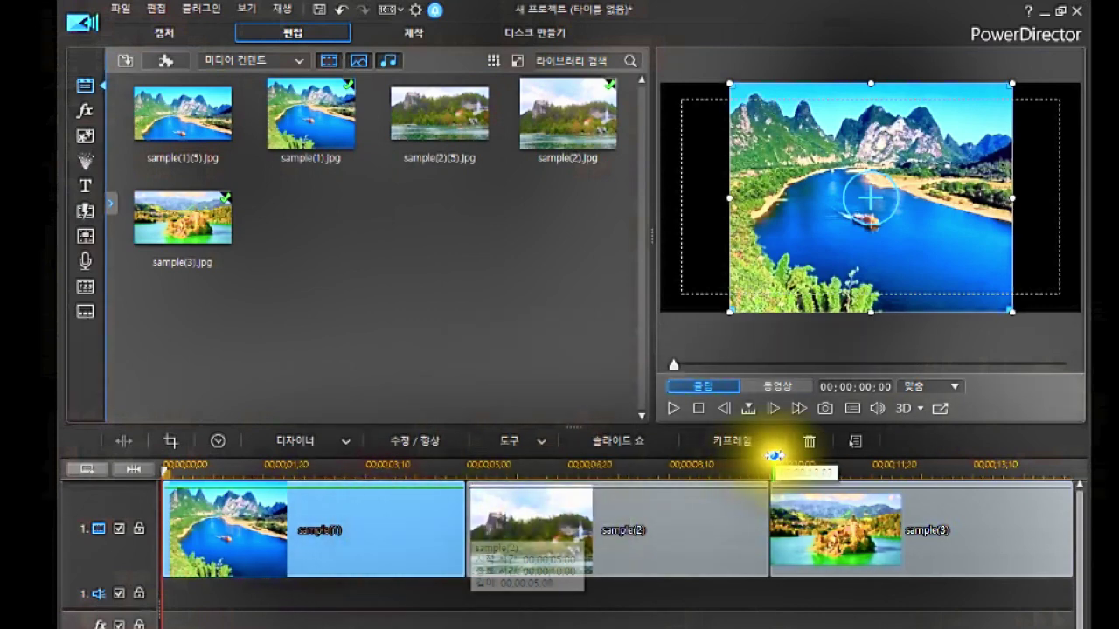
left_click(856, 444)
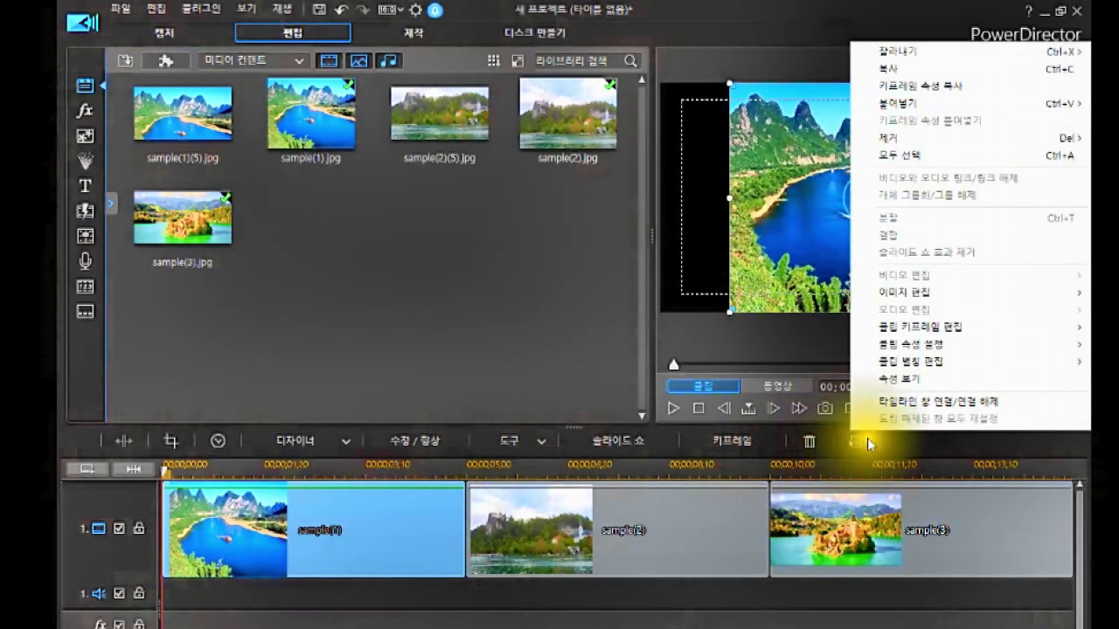
mouse_move(915, 295)
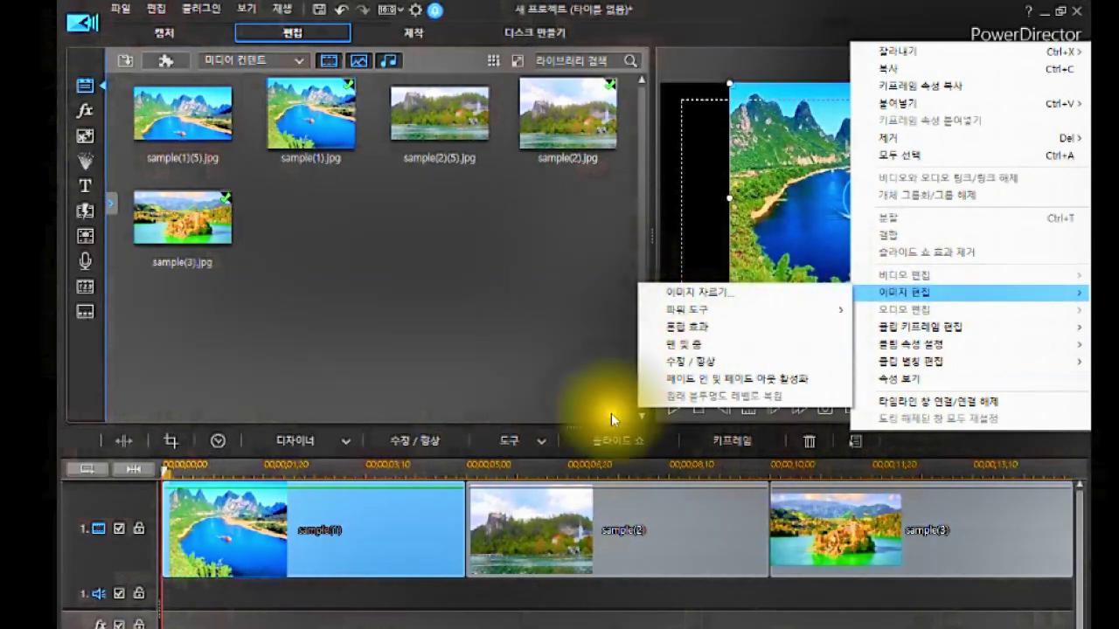
Apply the Pan & Zoom (팬 및 줌) motion style 이동 및 확대/축소 to the sample(1) clip.
left_click(341, 531)
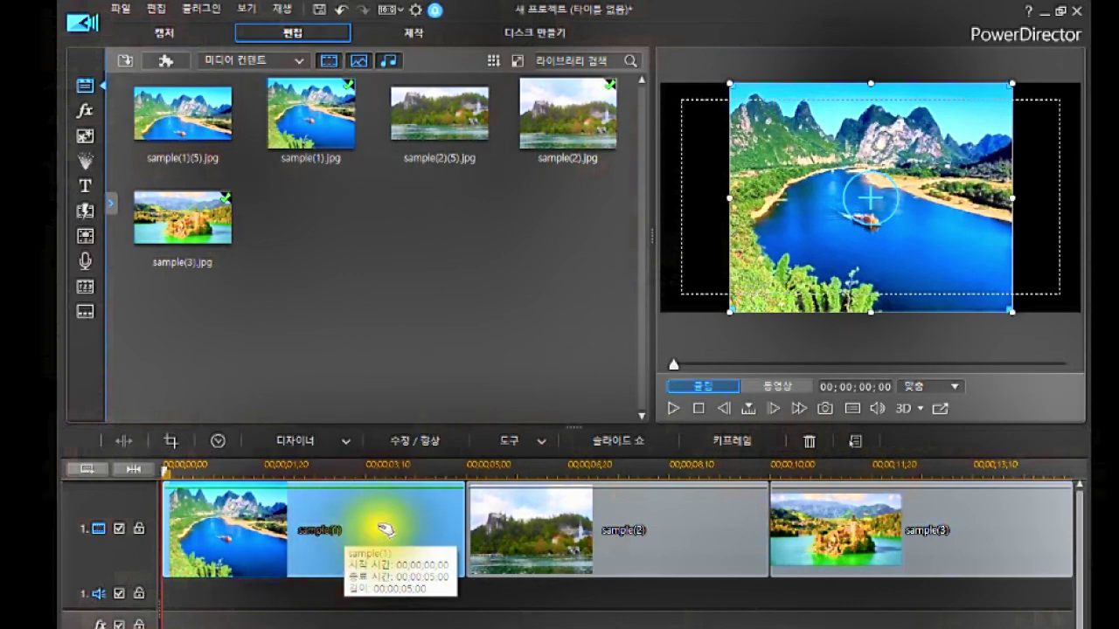
left_click(546, 439)
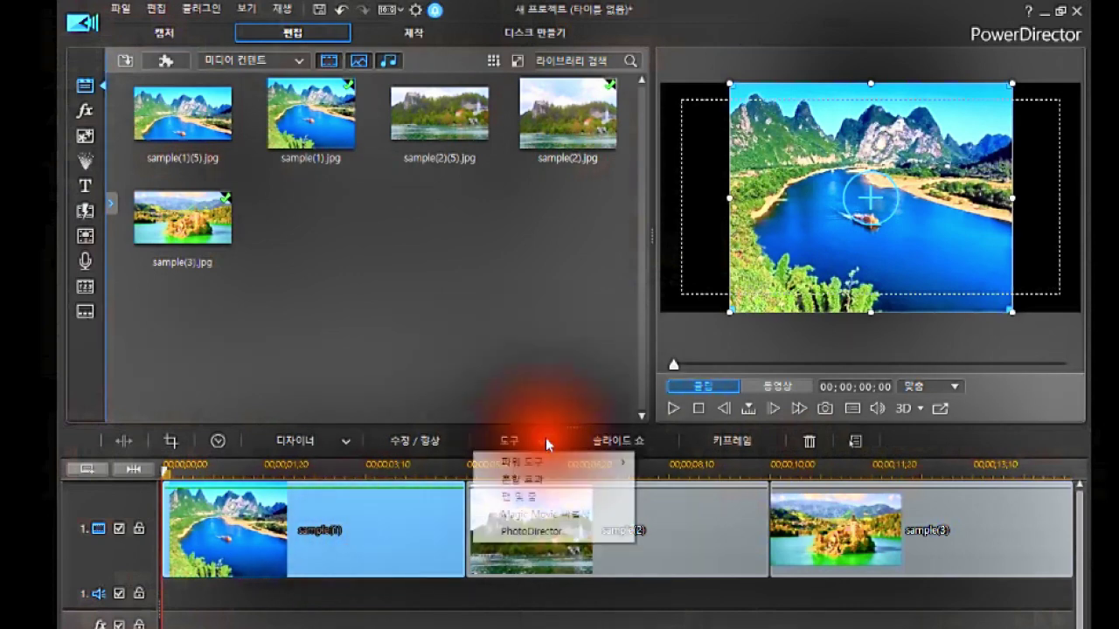
left_click(515, 497)
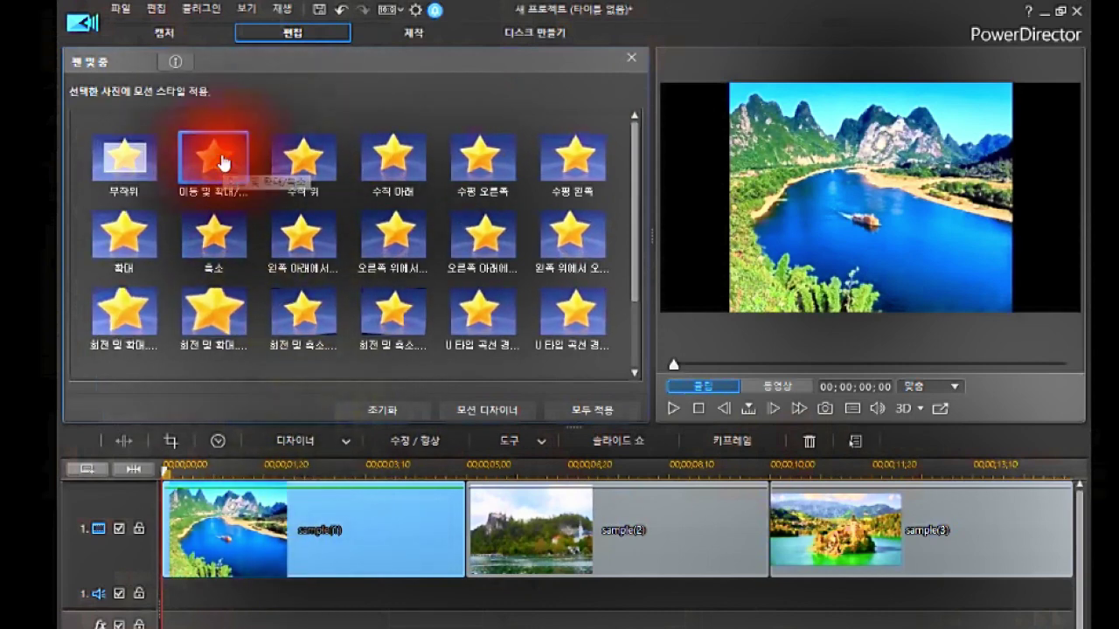
Apply the 수직 위 motion style to the sample(2) clip and 수직 아래 to sample(3), and close the Pan & Zoom settings.
left_click(499, 497)
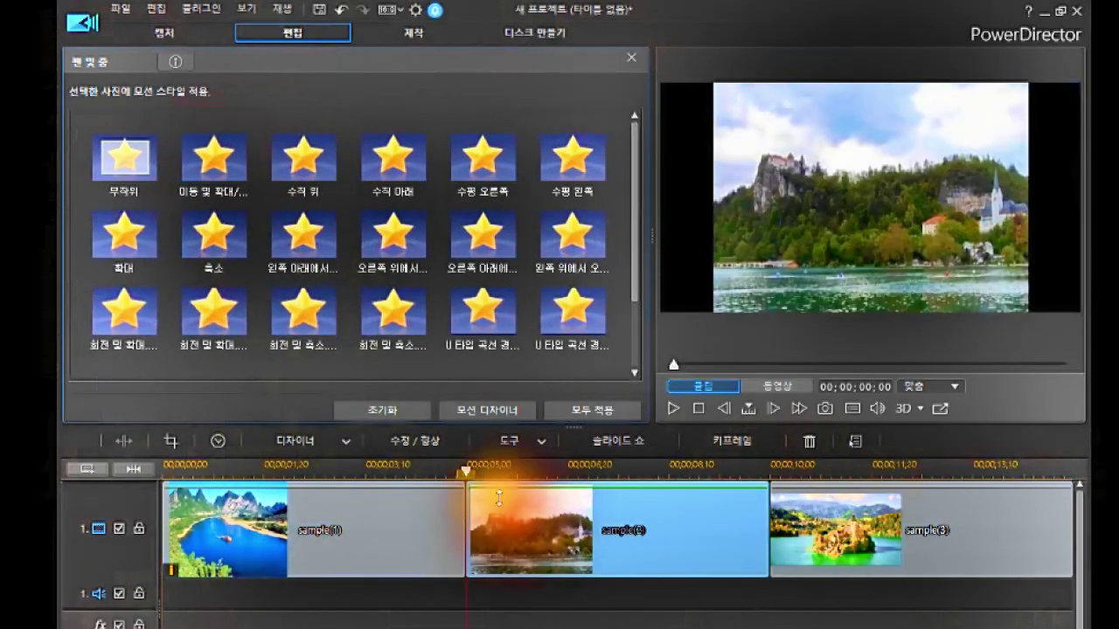
left_click(310, 170)
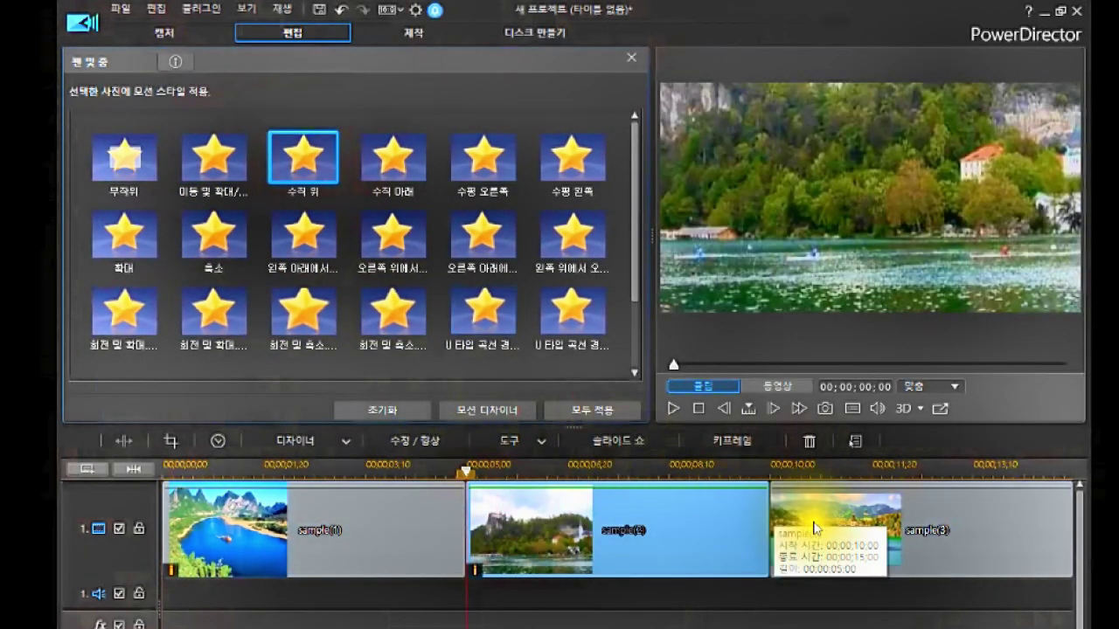
left_click(813, 525)
left_click(404, 173)
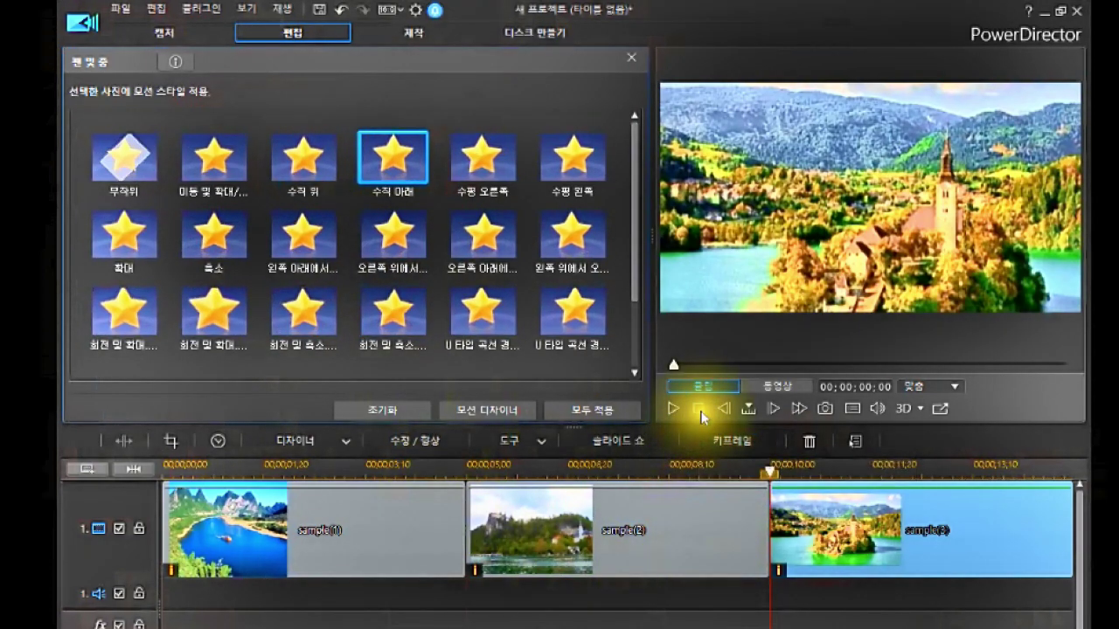
left_click(625, 50)
Play the whole sequence in movie (동영상) preview mode from the start to review the pan and zoom motions, and stop playback.
left_click(775, 385)
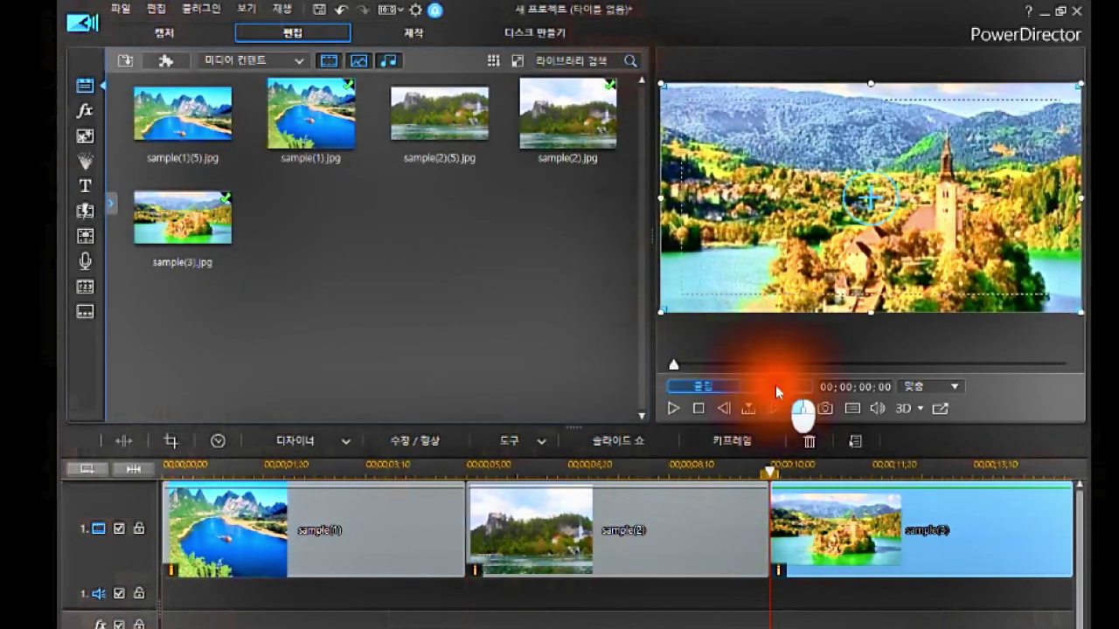
left_click(695, 408)
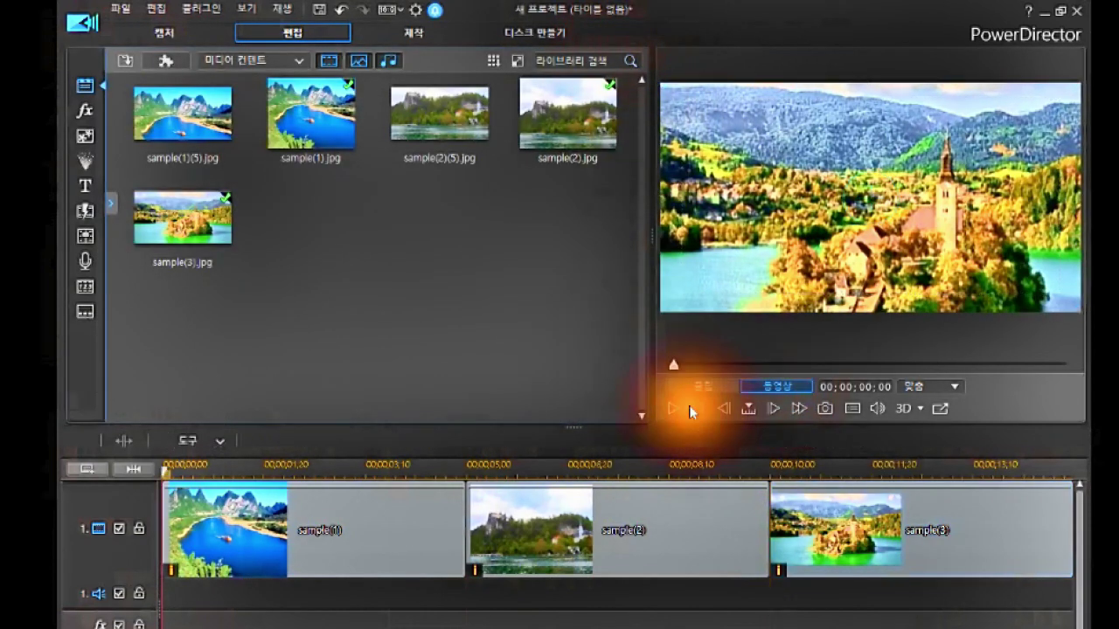
left_click(672, 408)
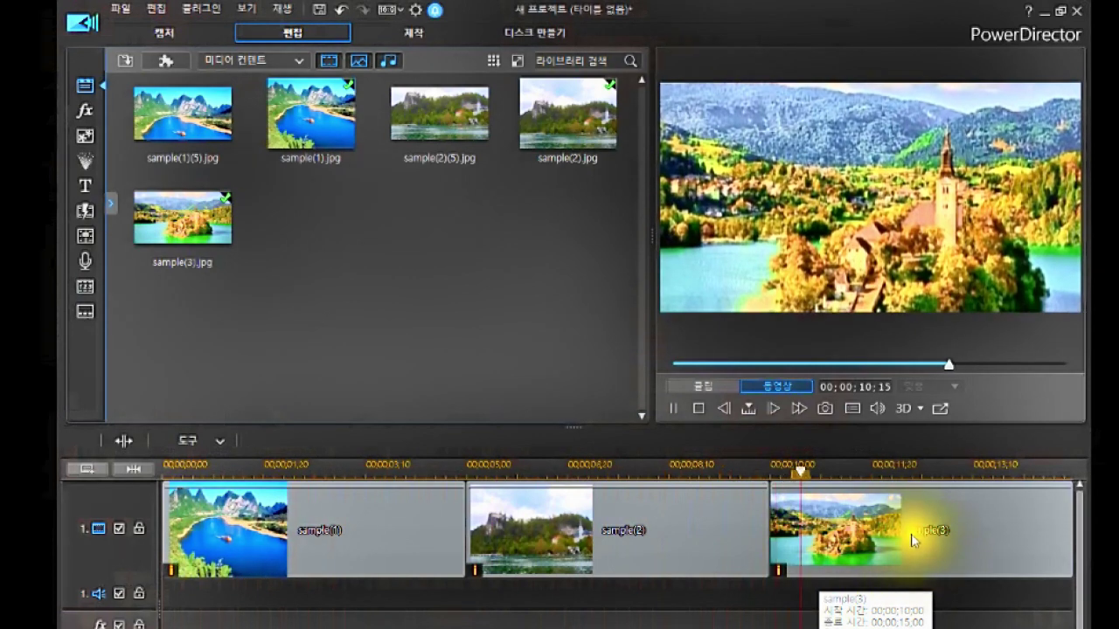
left_click(693, 408)
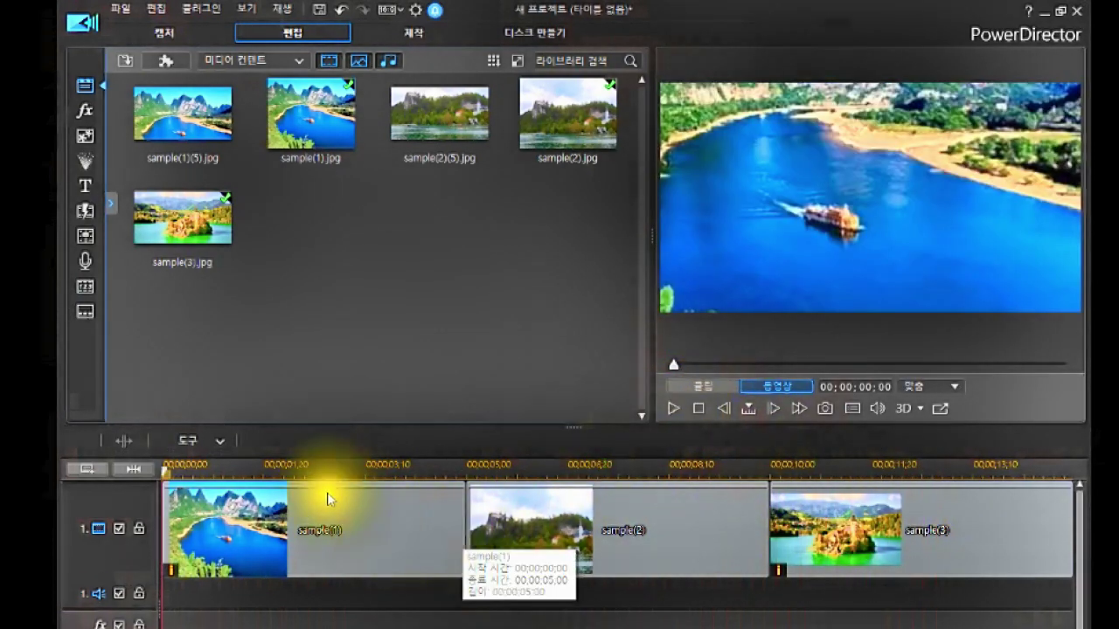
Inspect frames partway through the sample(1) and sample(2) clips to check their motion, and reselect the sample(1) clip.
left_click(325, 465)
left_click(350, 535)
left_click(624, 465)
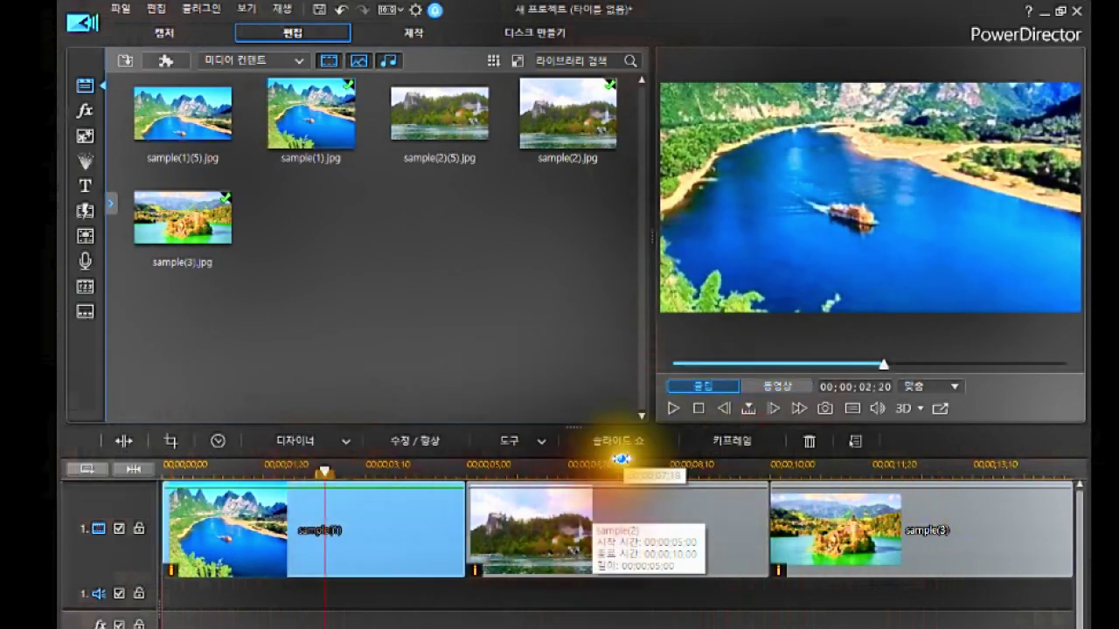
left_click(627, 525)
left_click_drag(363, 523, 550, 494)
left_click(606, 466)
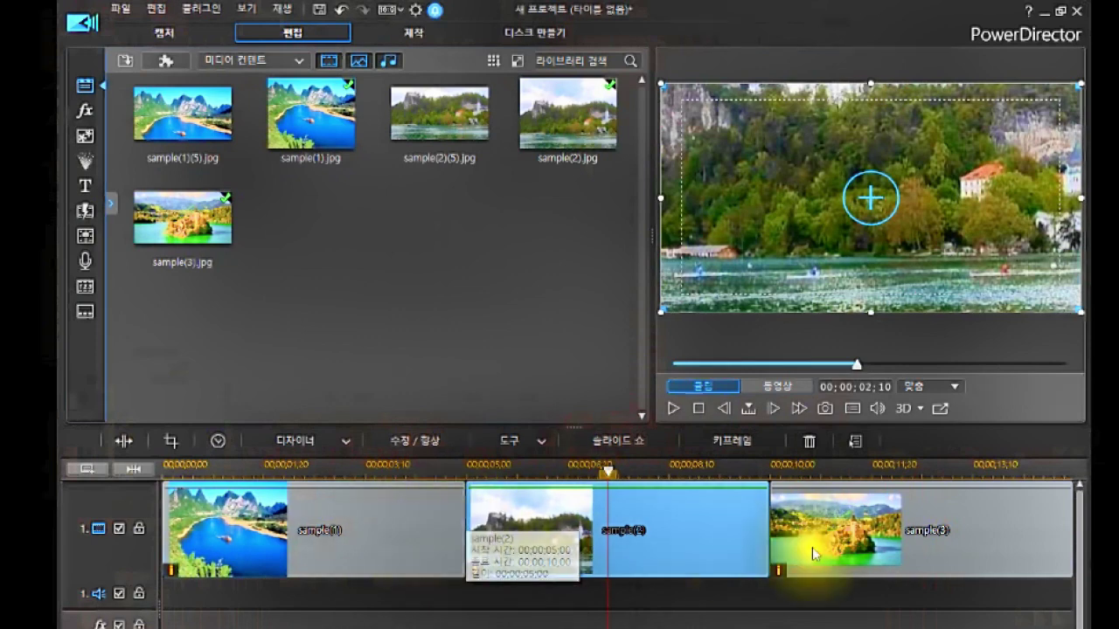
left_click(412, 537)
left_click(377, 529)
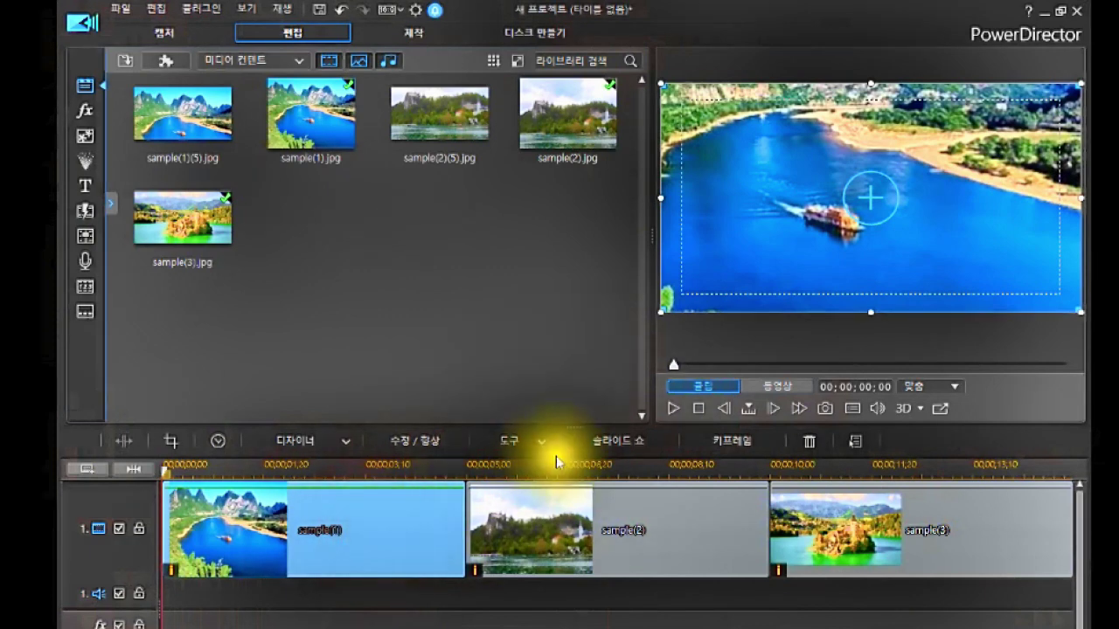
Apply the 무작위 (random) Pan & Zoom motion style to all three photo clips and close the Pan & Zoom settings.
left_click(533, 437)
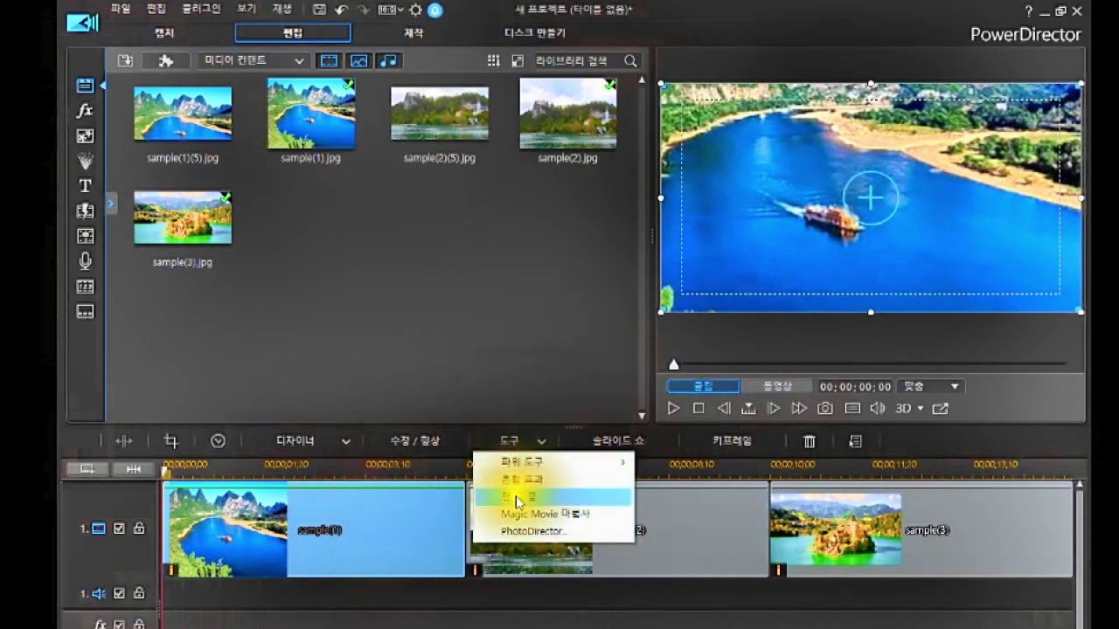
left_click(516, 496)
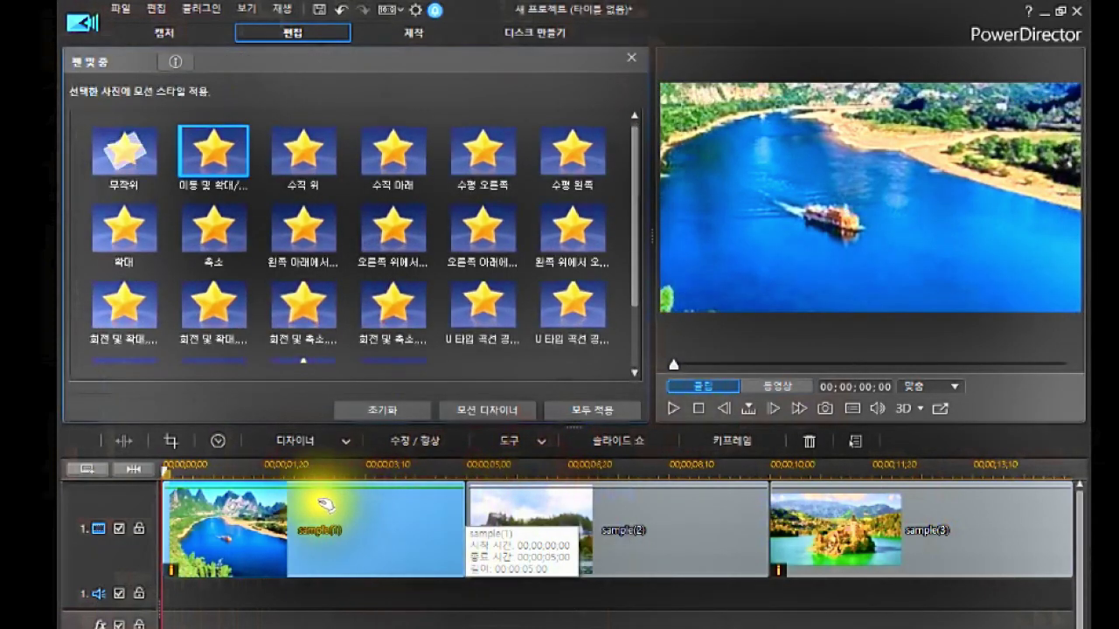
left_click(143, 163)
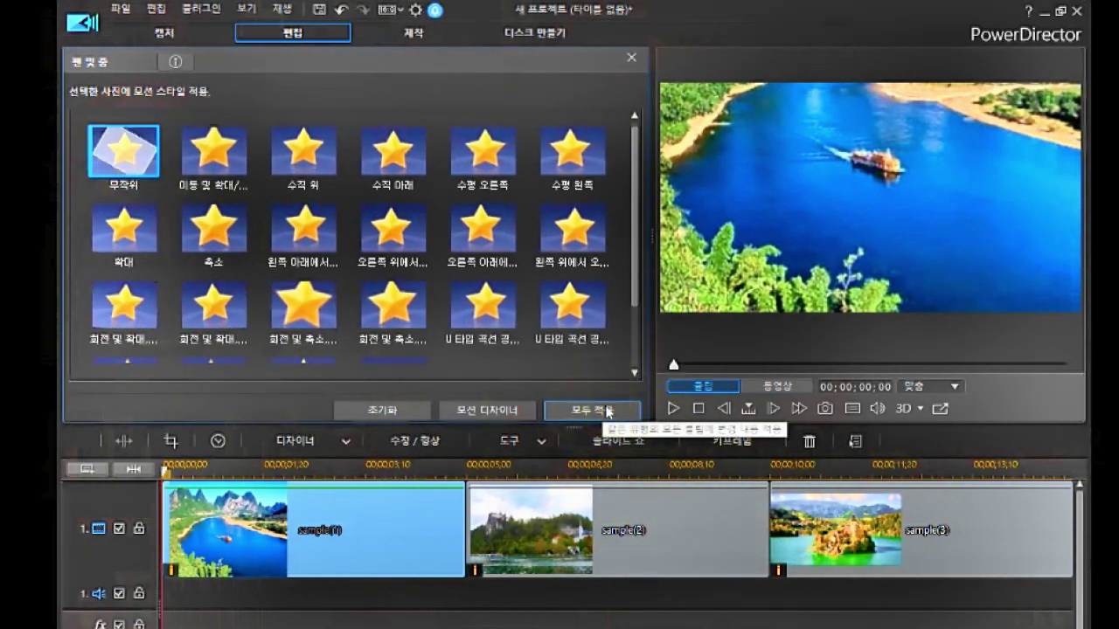
left_click(311, 542)
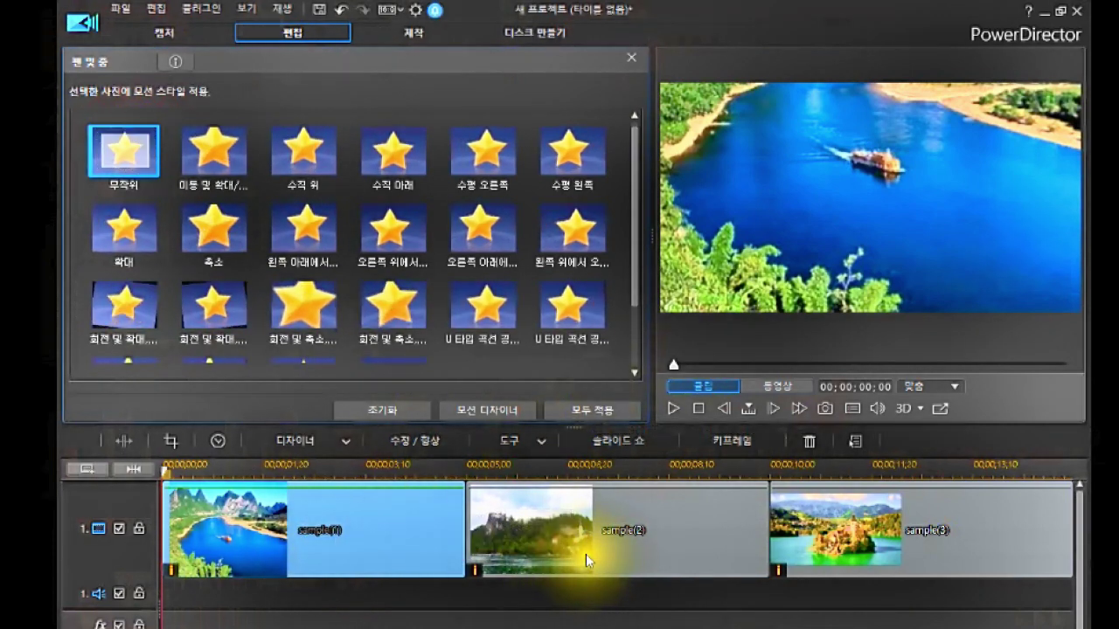
left_click(602, 415)
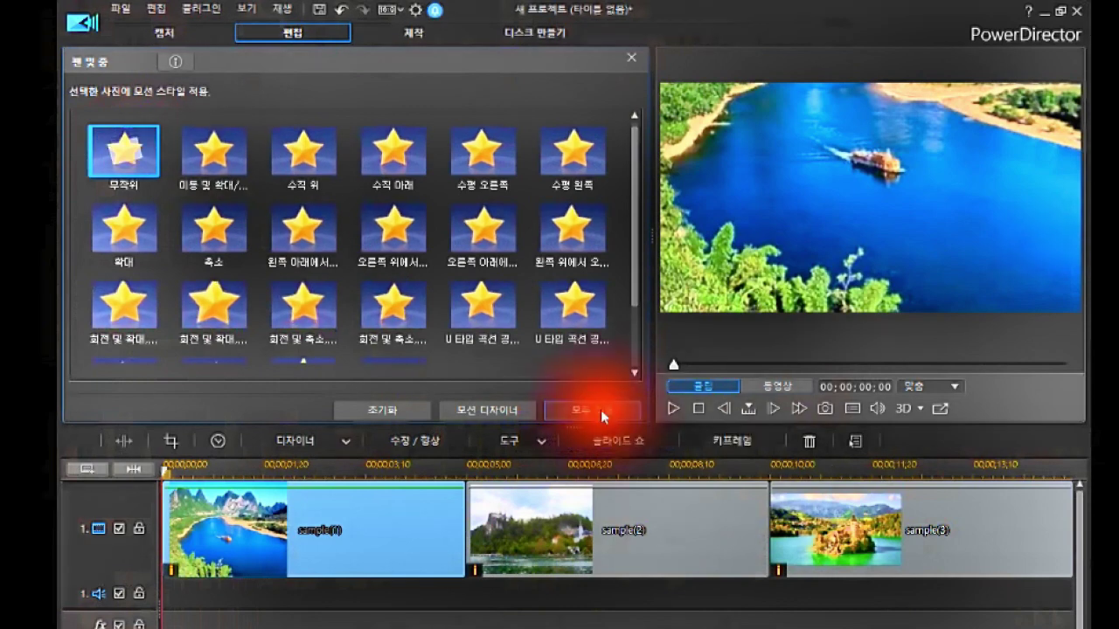
left_click(607, 410)
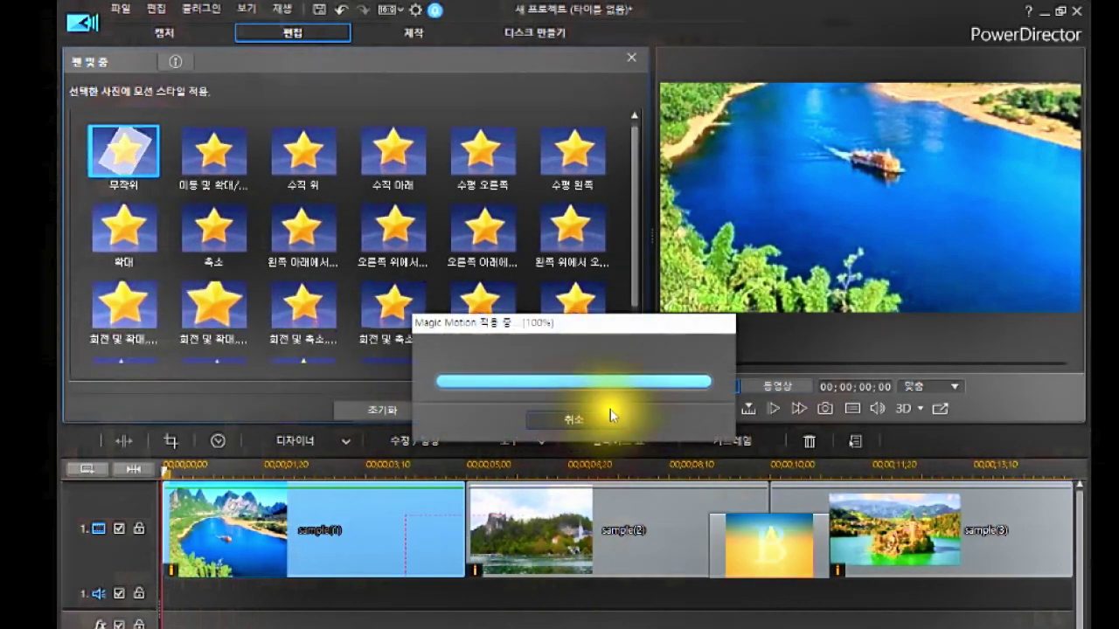
left_click(462, 541)
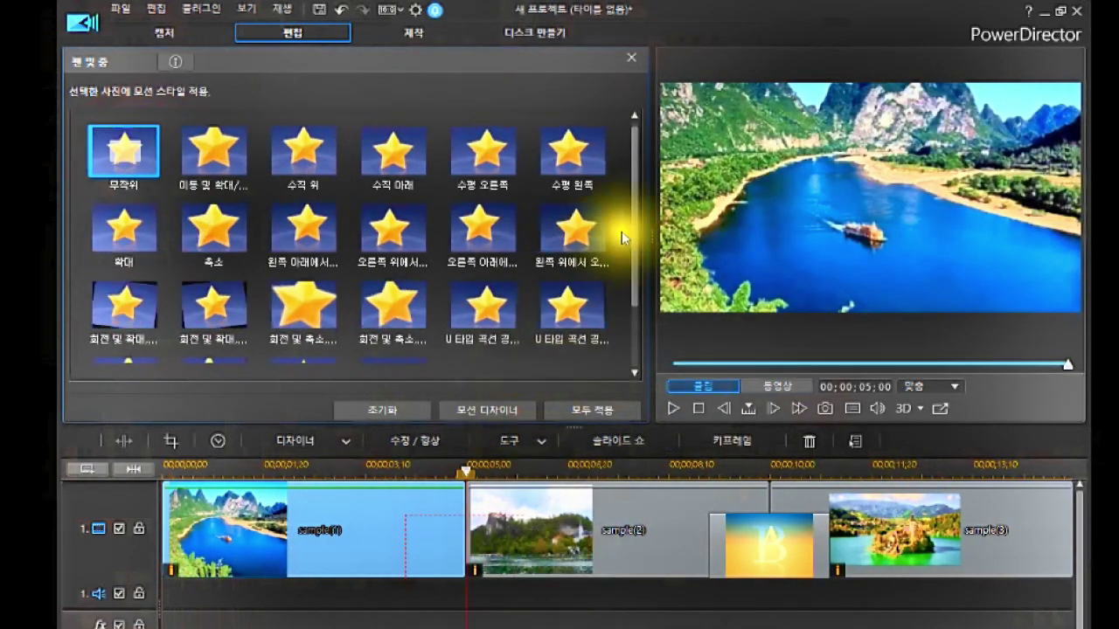
left_click(631, 58)
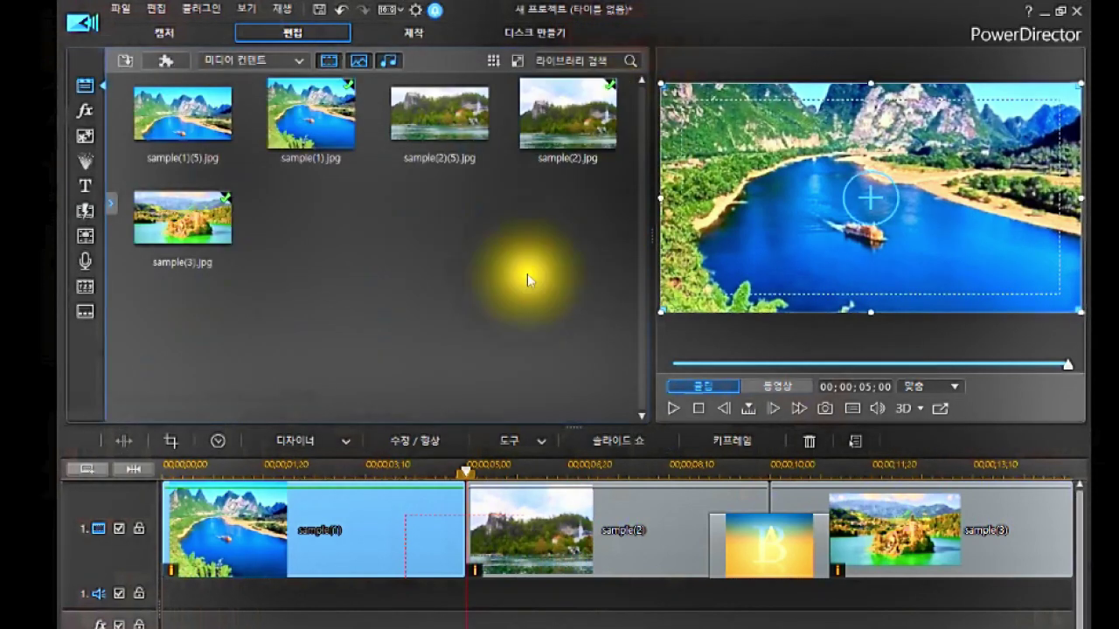
Inspect the two transitions between the three clips and list all content (모든 컨텐트) in the transition library.
left_click(459, 542)
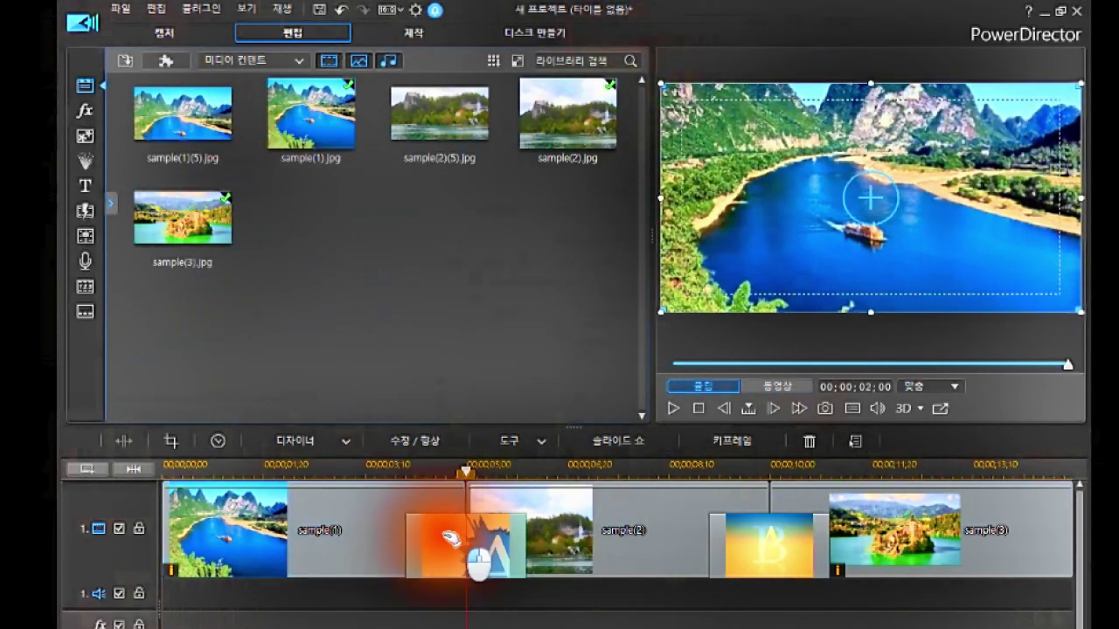
left_click(771, 537)
left_click(455, 566)
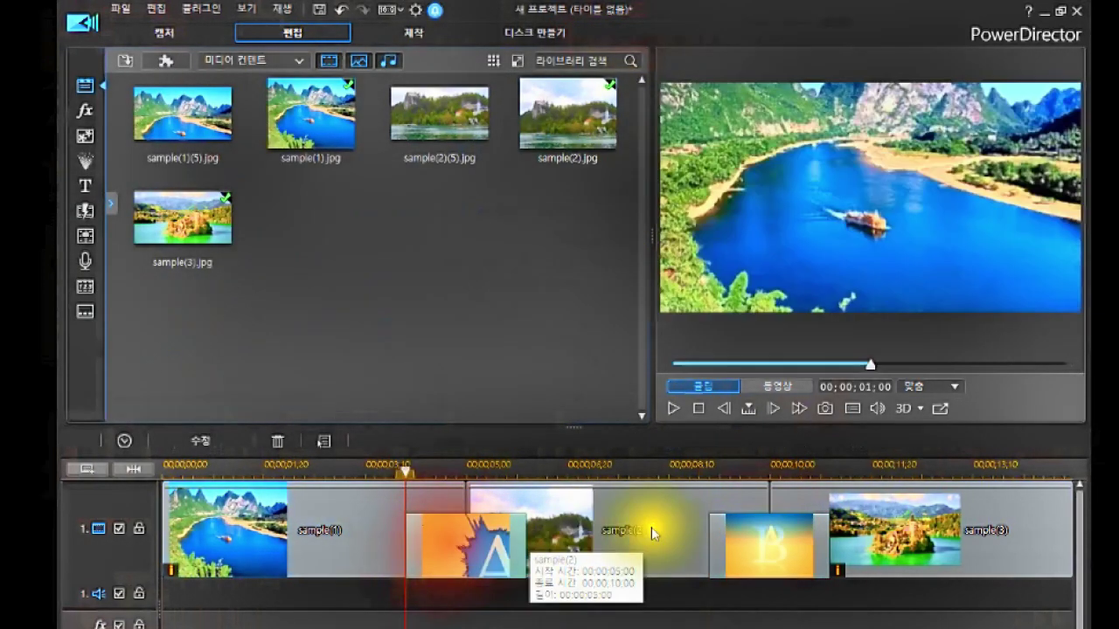
left_click(755, 537)
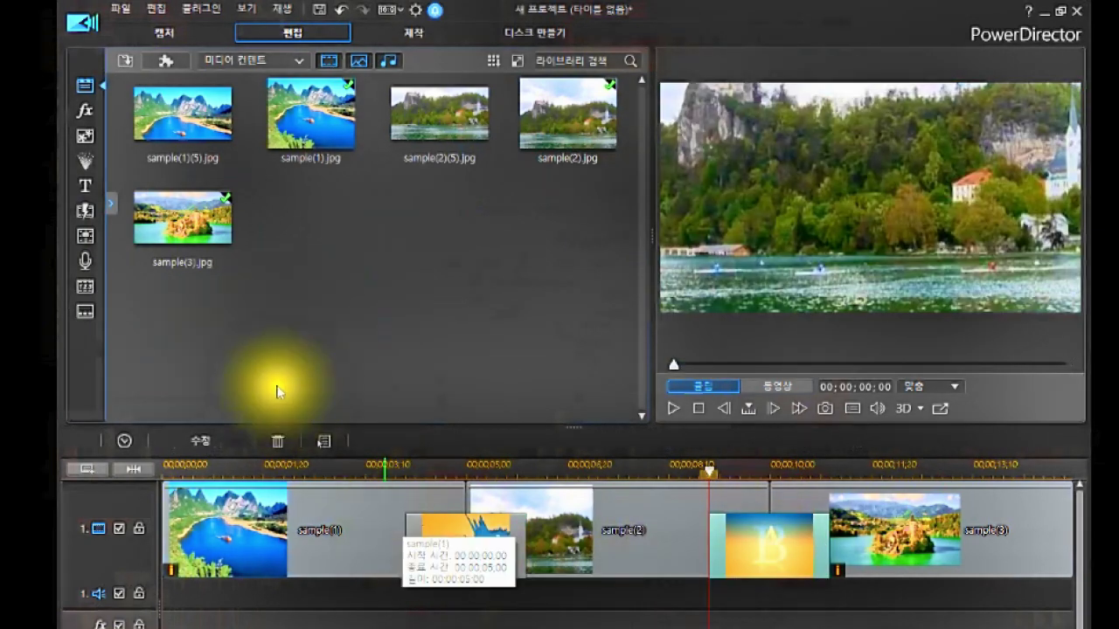
left_click(86, 211)
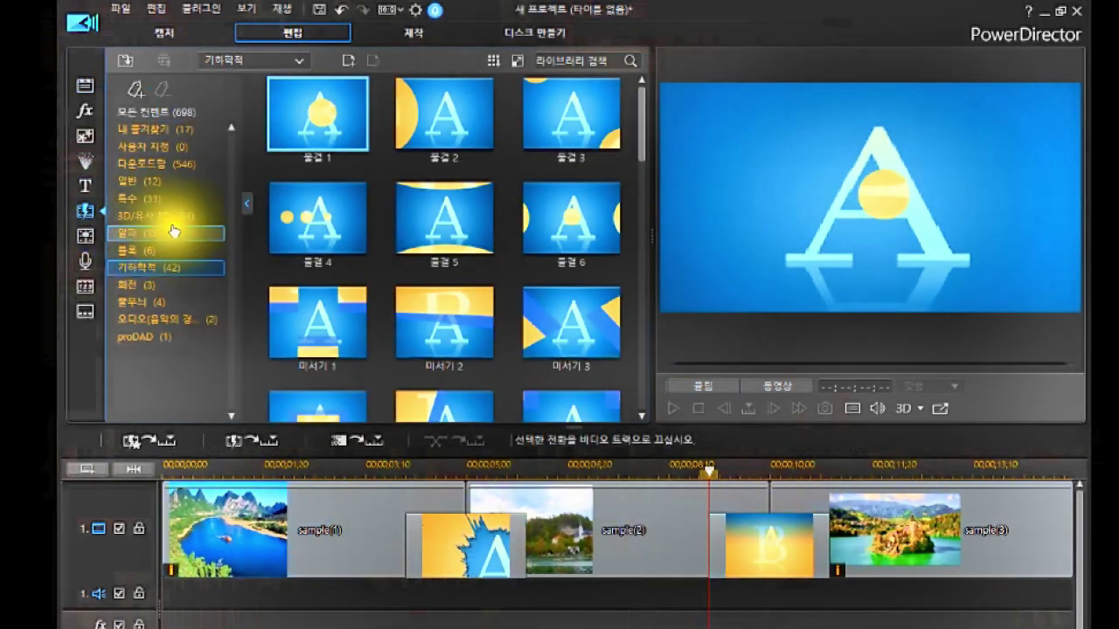
left_click(157, 112)
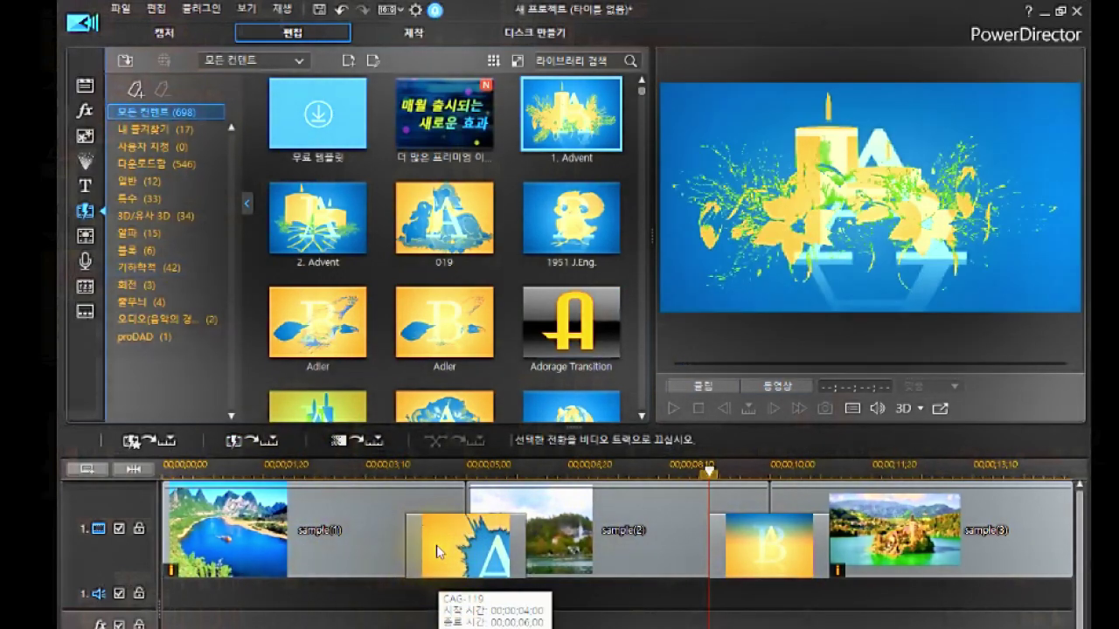
Set the length of the CAG-119 transition between sample(1) and sample(2) to 00;00;01;00, and close its settings.
left_click(437, 549)
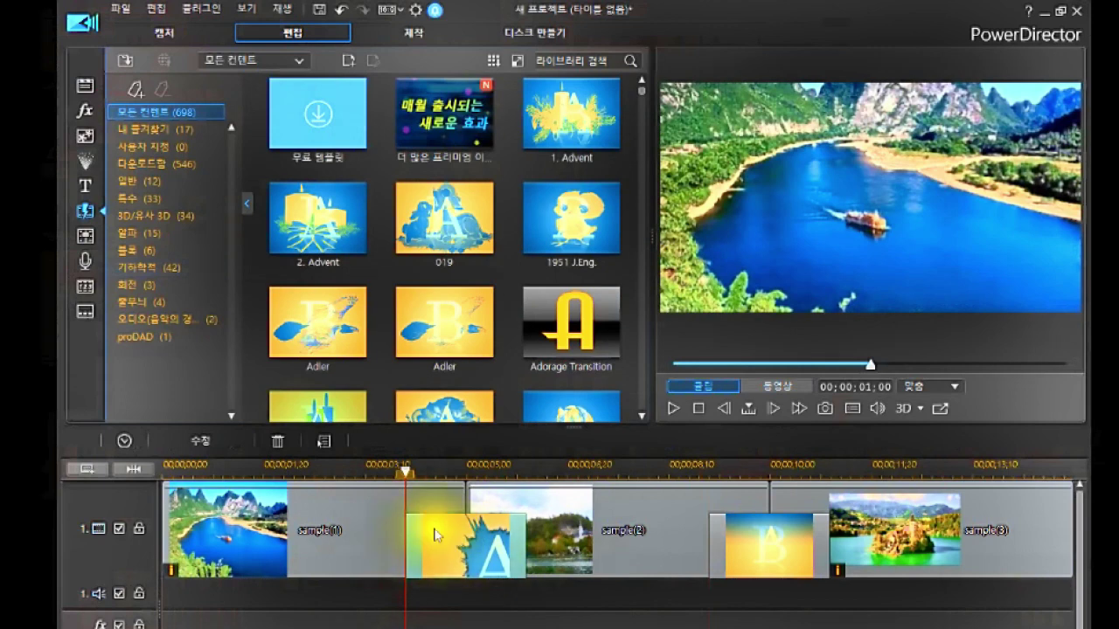
left_click(207, 439)
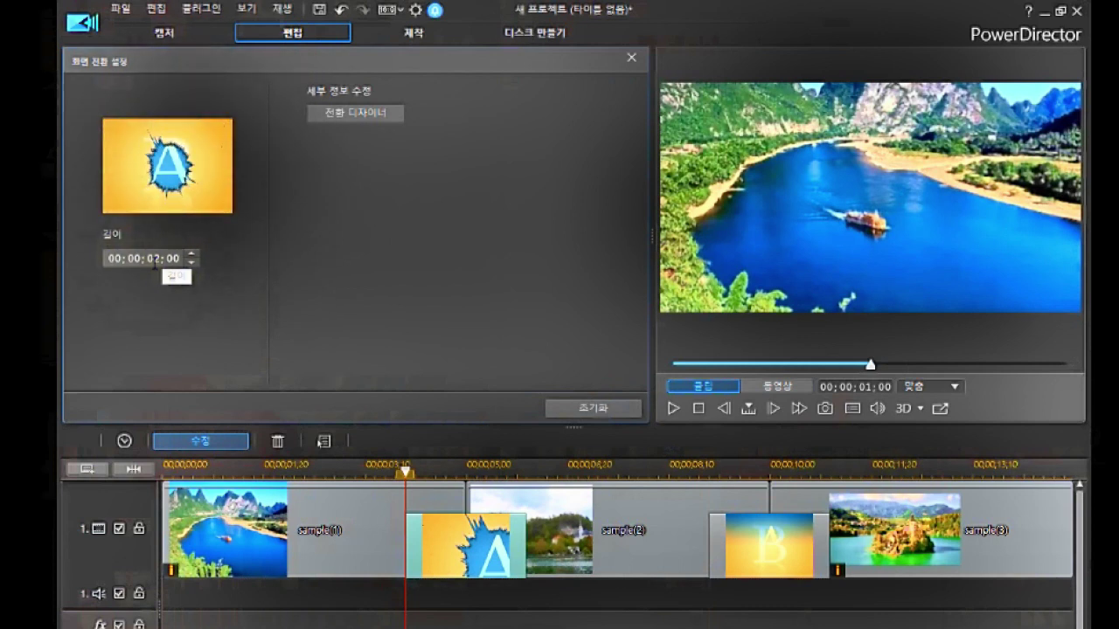
left_click(157, 260)
type("01")
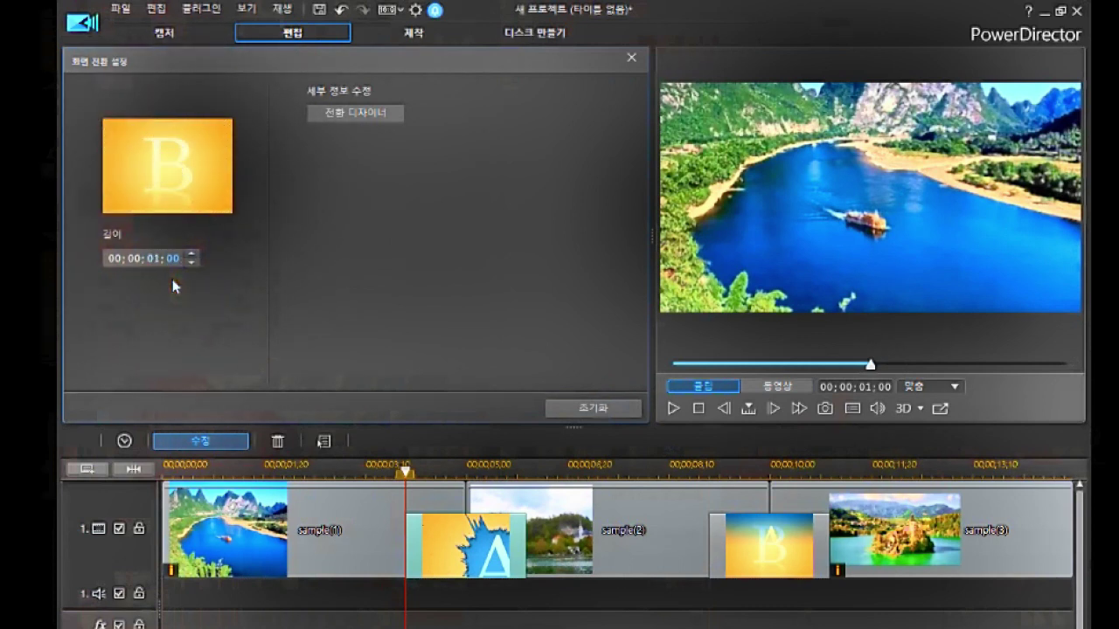
left_click(567, 370)
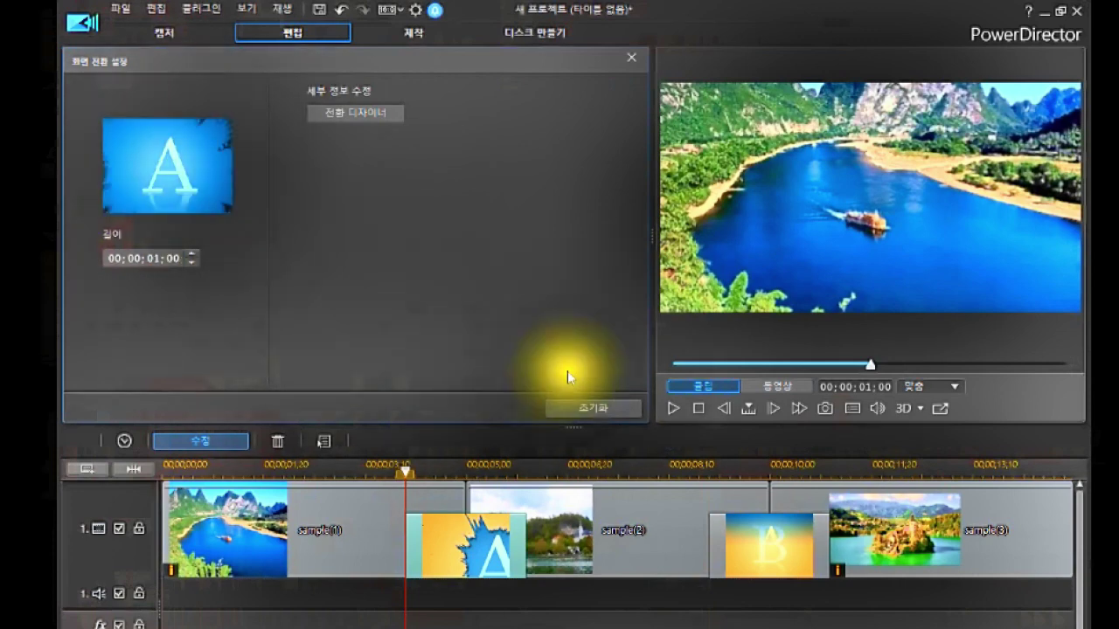
left_click(632, 59)
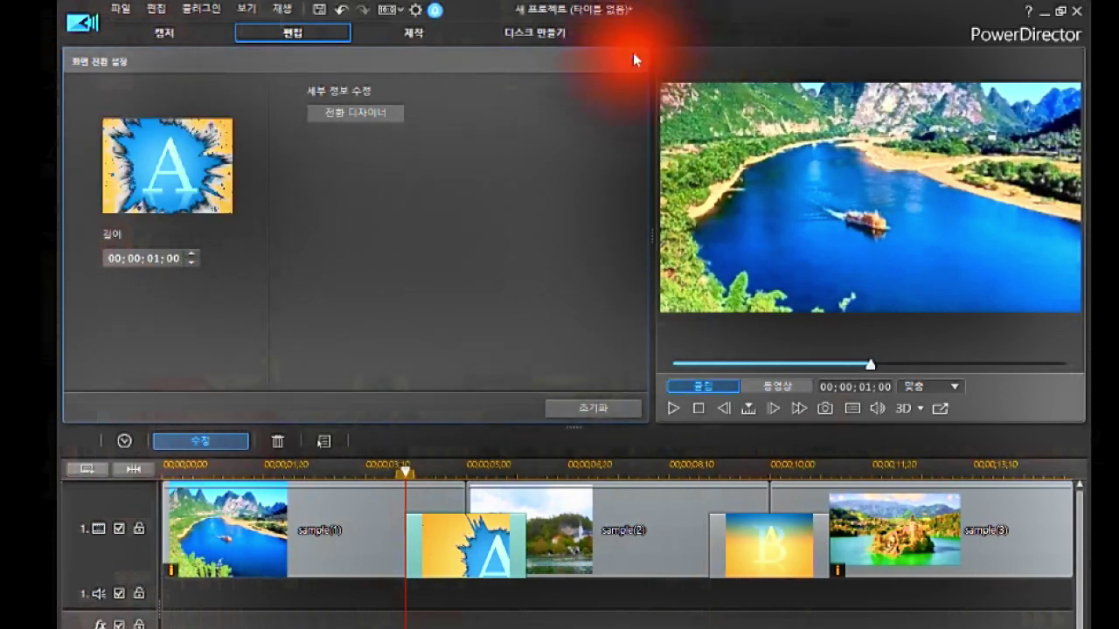
left_click(490, 540)
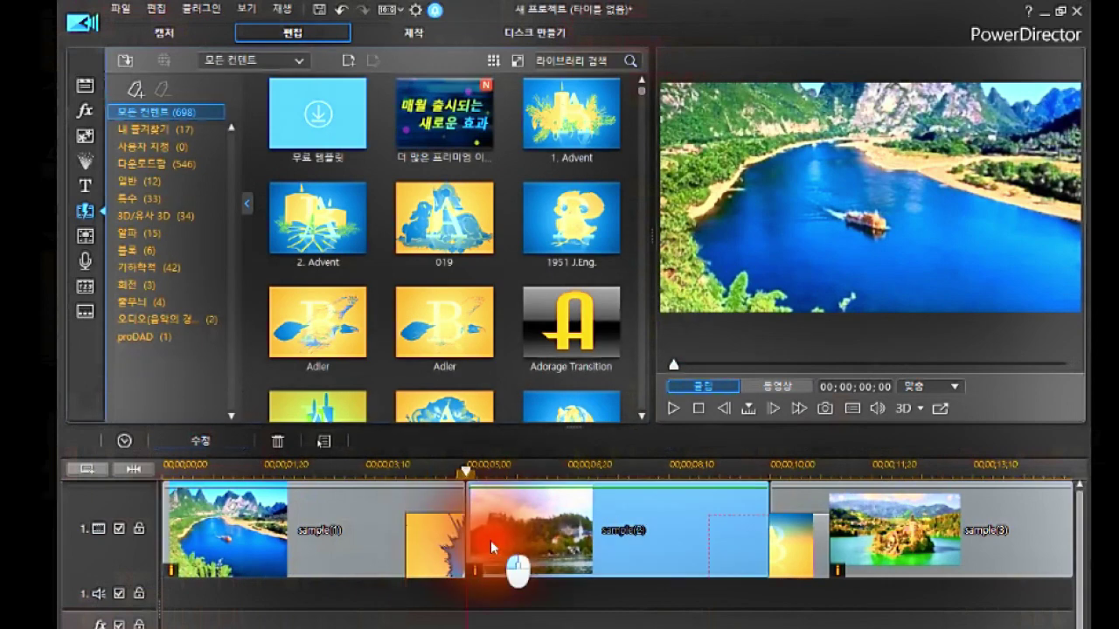
left_click(437, 539)
Set the length of the 부드럽게 지우기 transition between sample(2) and sample(3) to 00;00;01;00.
left_click(766, 540)
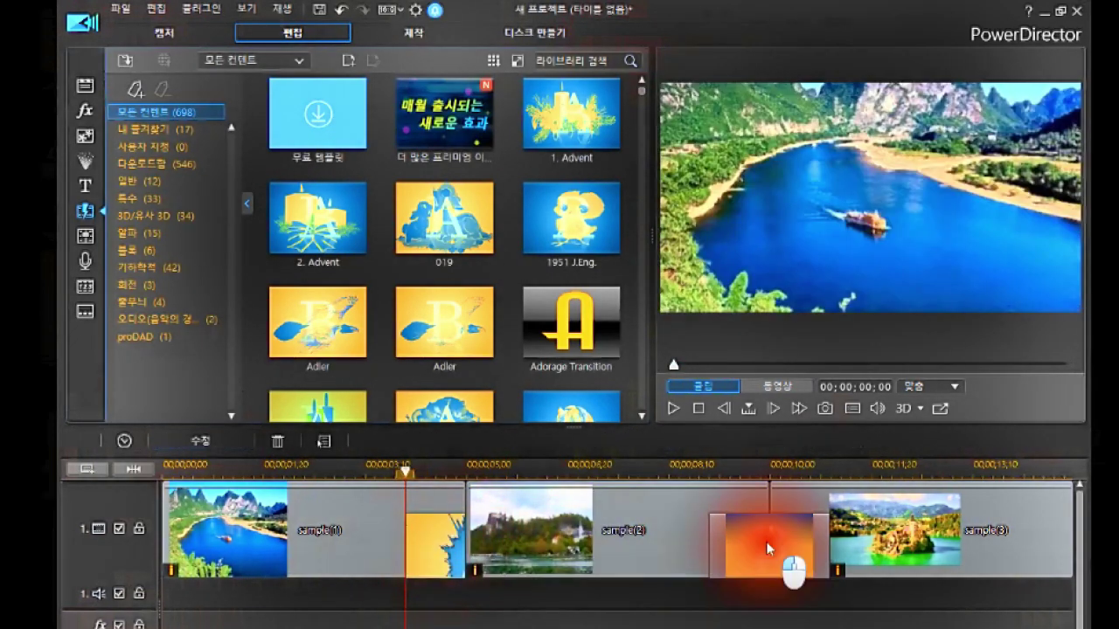
left_click(766, 541)
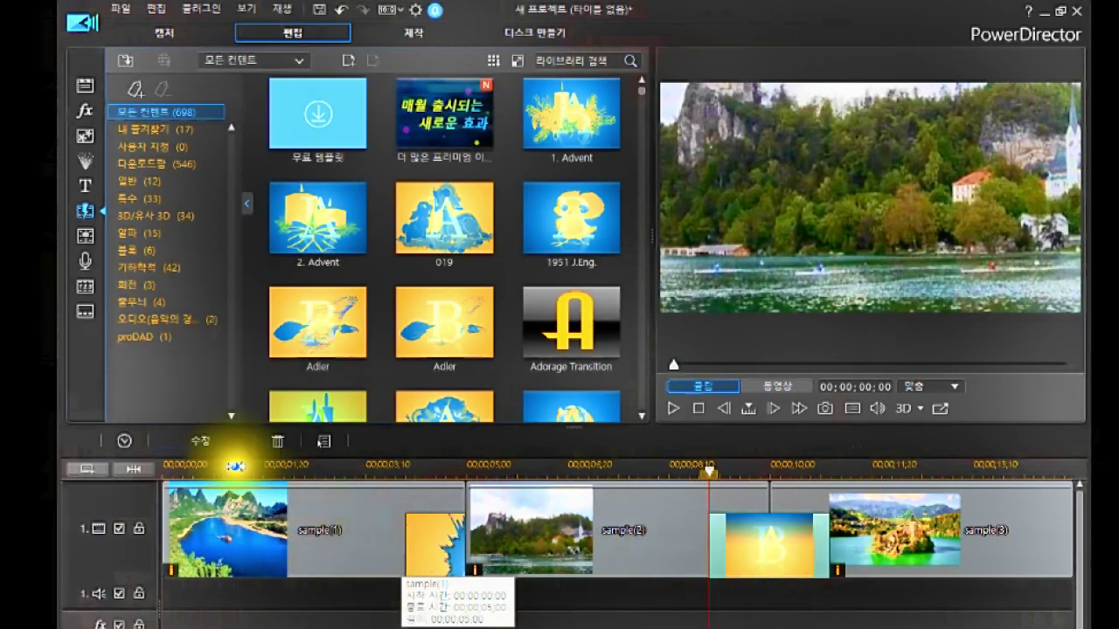
left_click(206, 443)
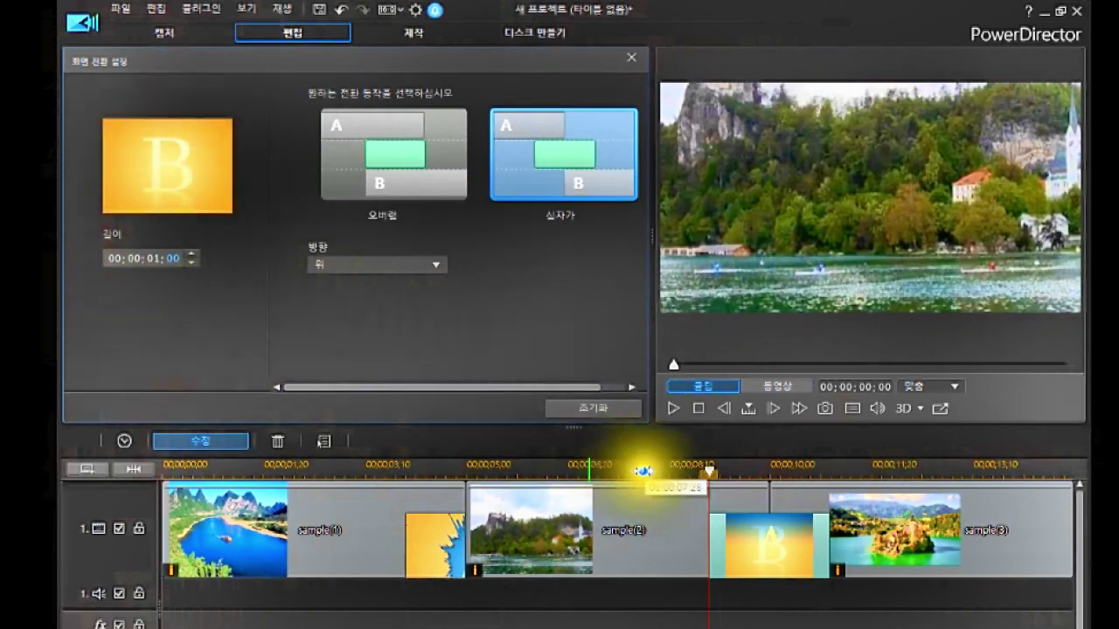
key("Return")
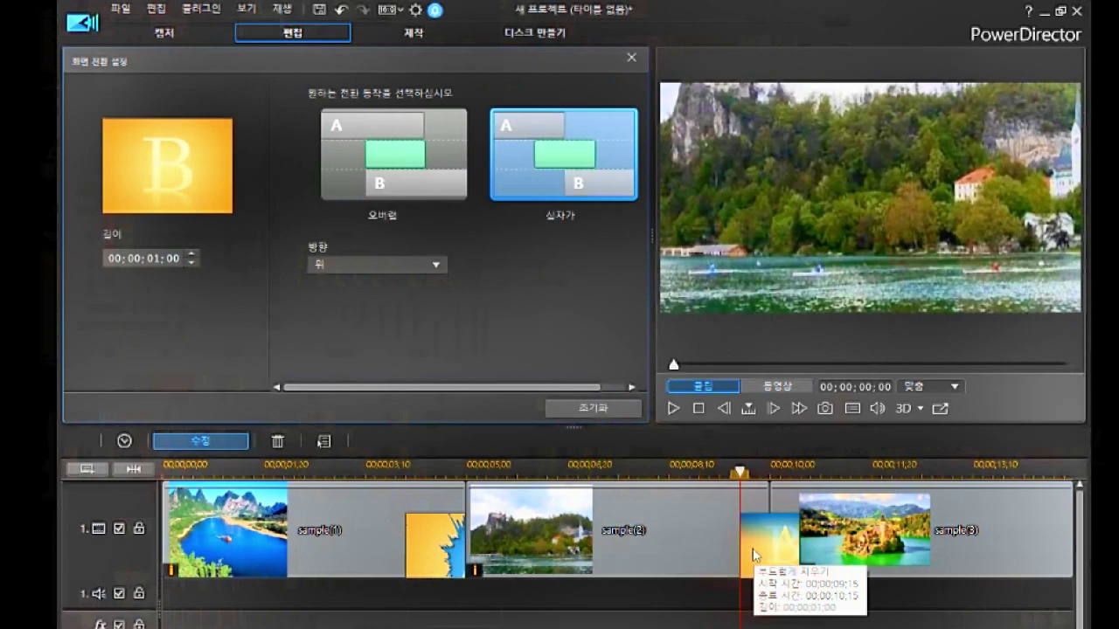
Switch the 부드럽게 지우기 transition to overlap (오버랩) behaviour and preview it with the direction kept at 위.
left_click(393, 168)
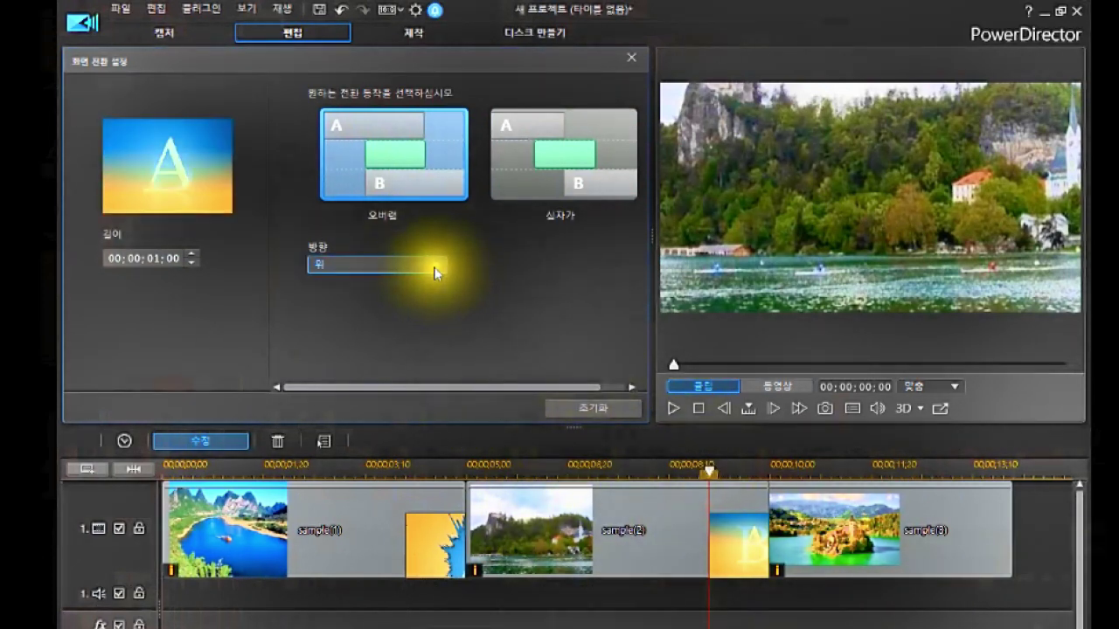
left_click(435, 271)
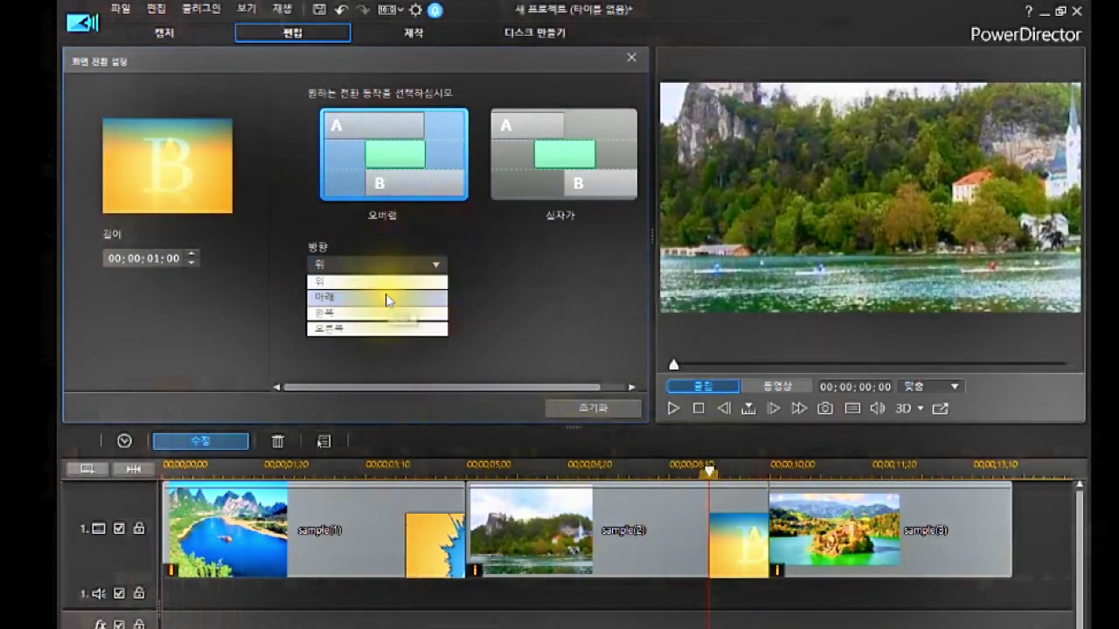
left_click(396, 269)
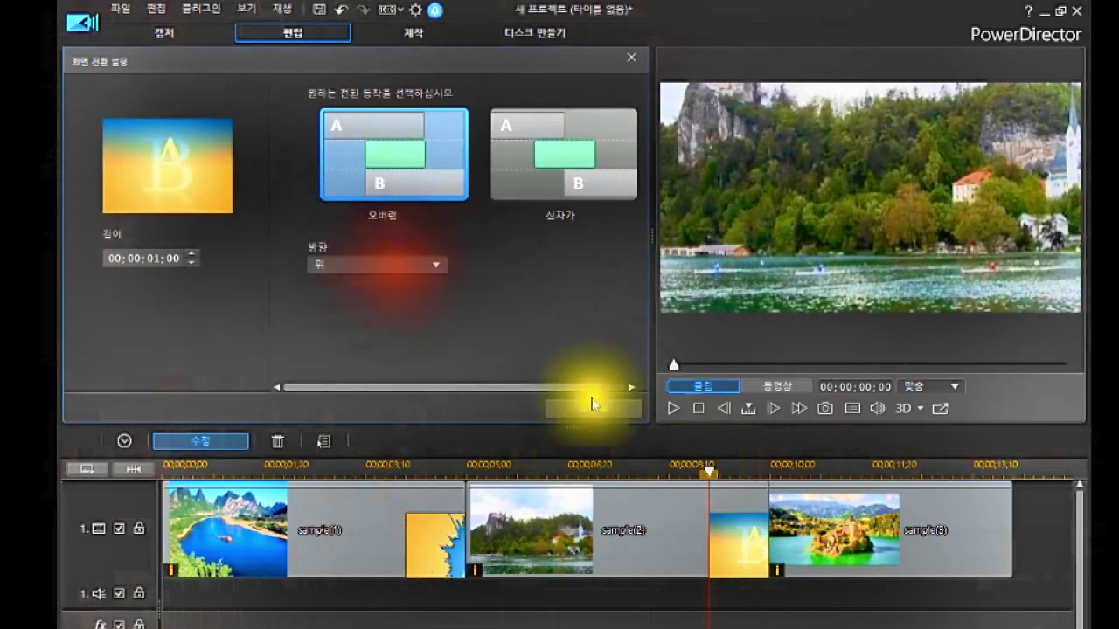
left_click(670, 408)
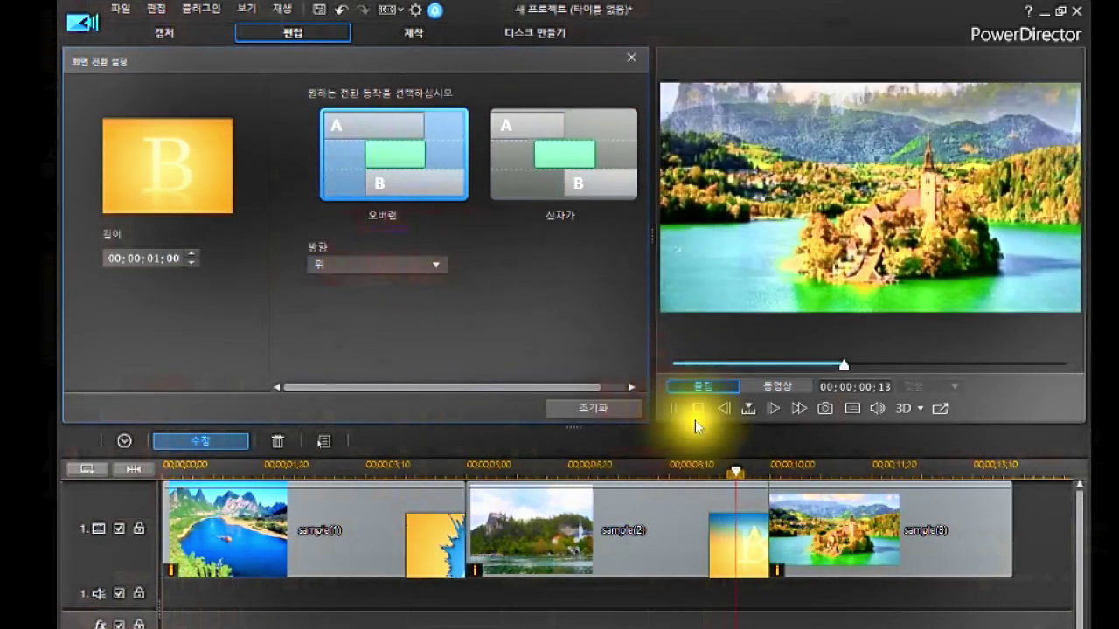
left_click(697, 406)
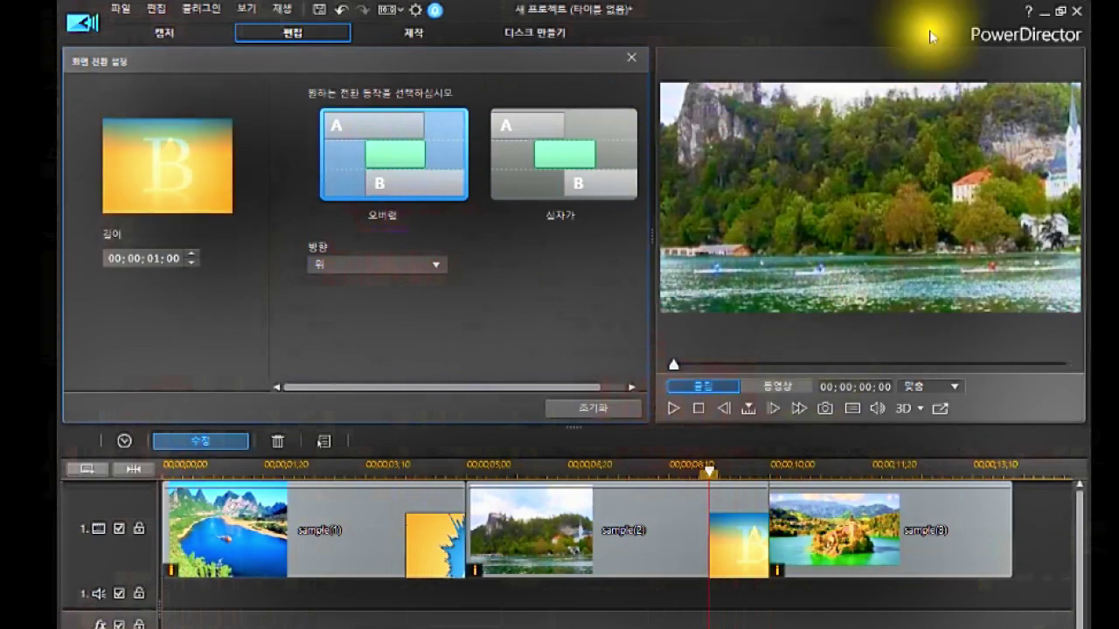
Try the 아래 and 왼쪽 directions on the 부드럽게 지우기 transition, previewing each one.
left_click(430, 267)
left_click(387, 300)
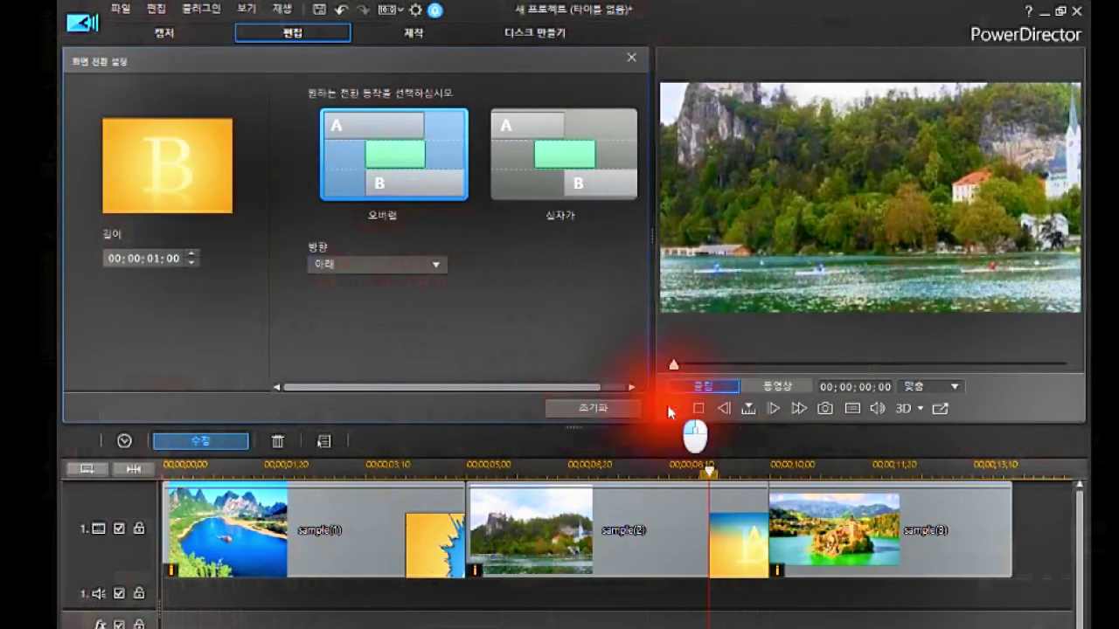
left_click(669, 410)
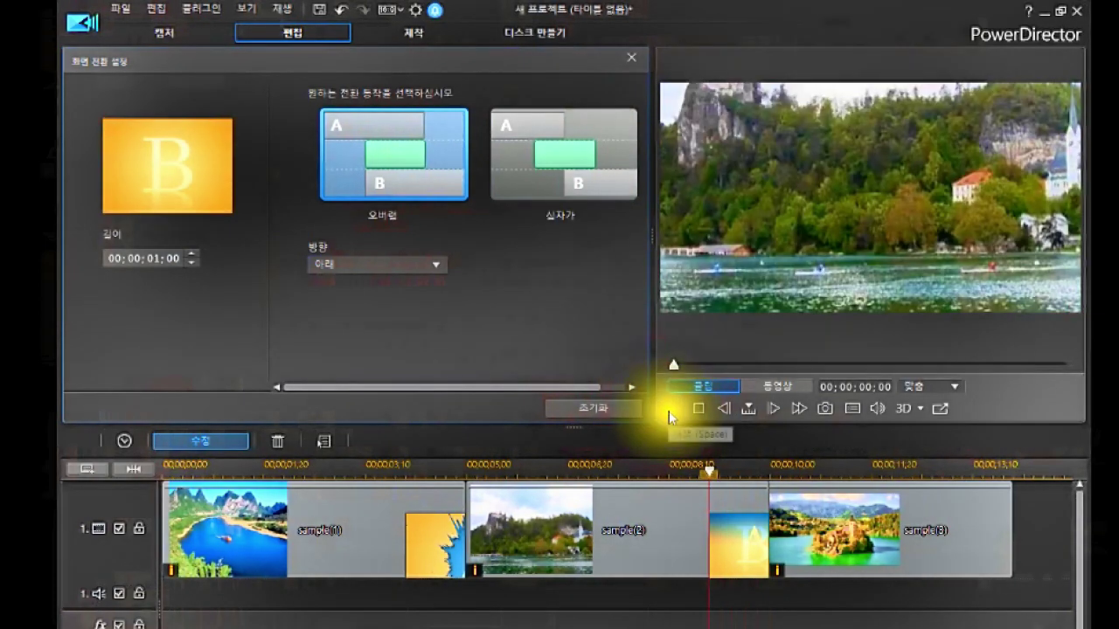
left_click(435, 266)
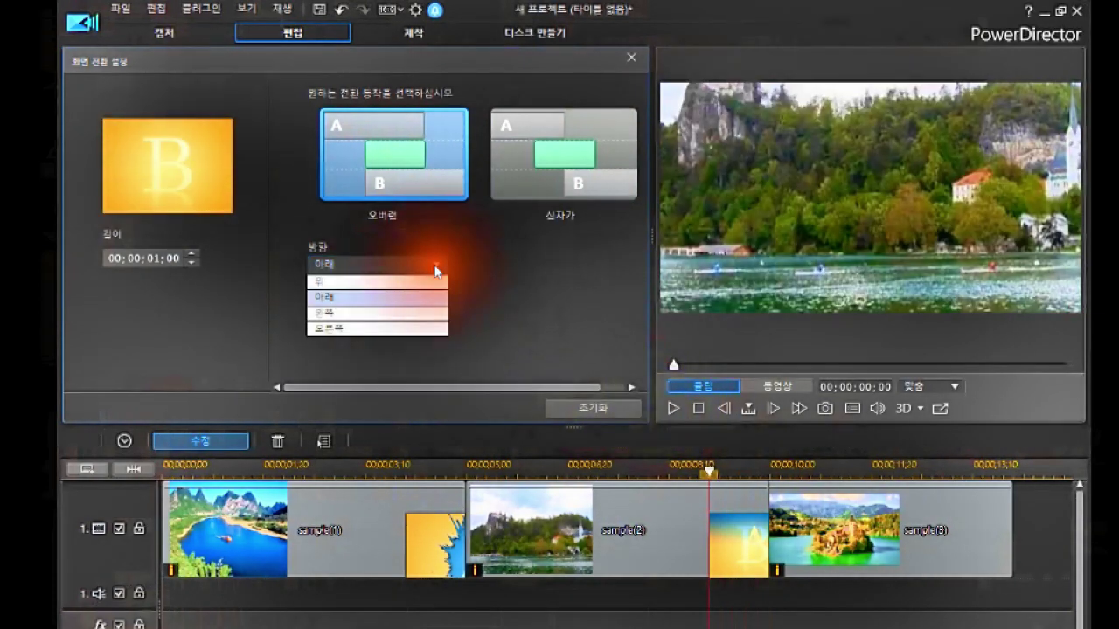
left_click(395, 315)
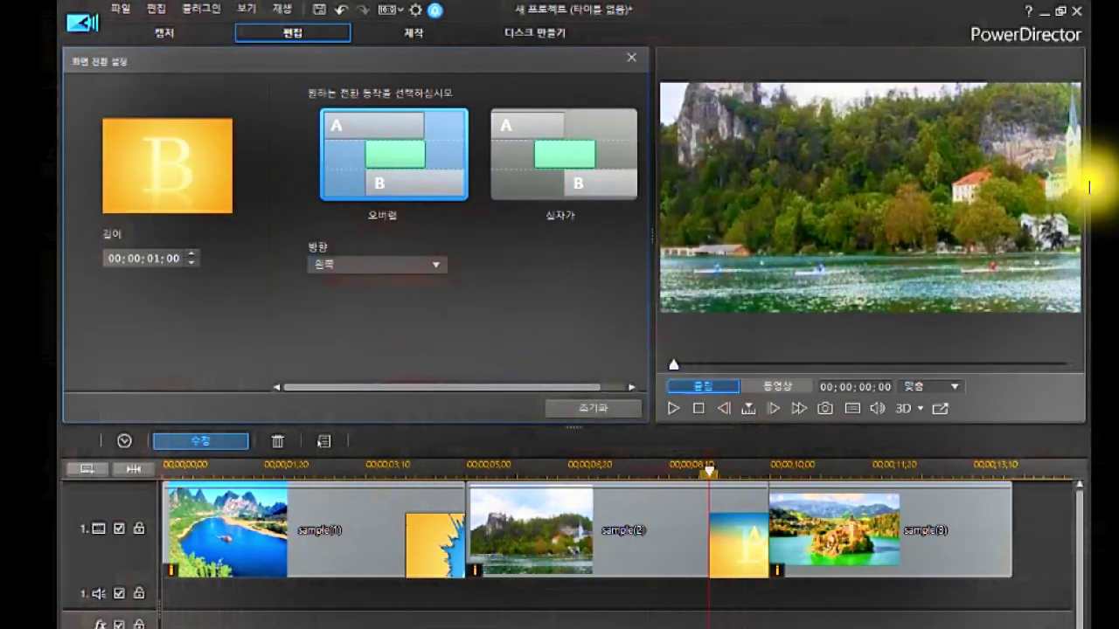
left_click(677, 405)
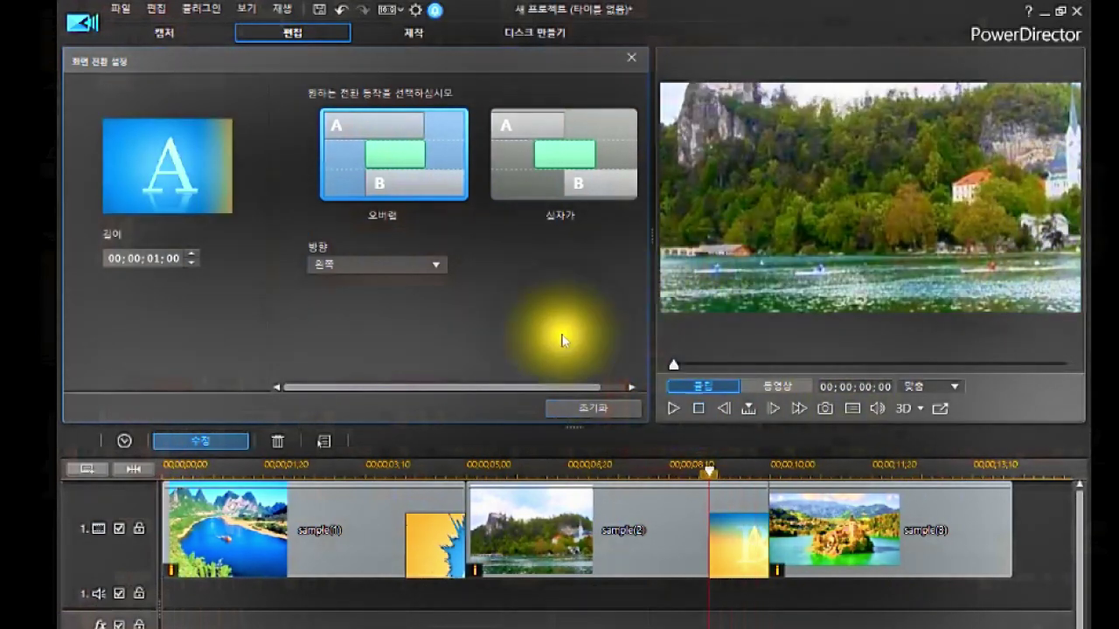
Set the direction of the 부드럽게 지우기 transition to 오른쪽.
left_click(439, 270)
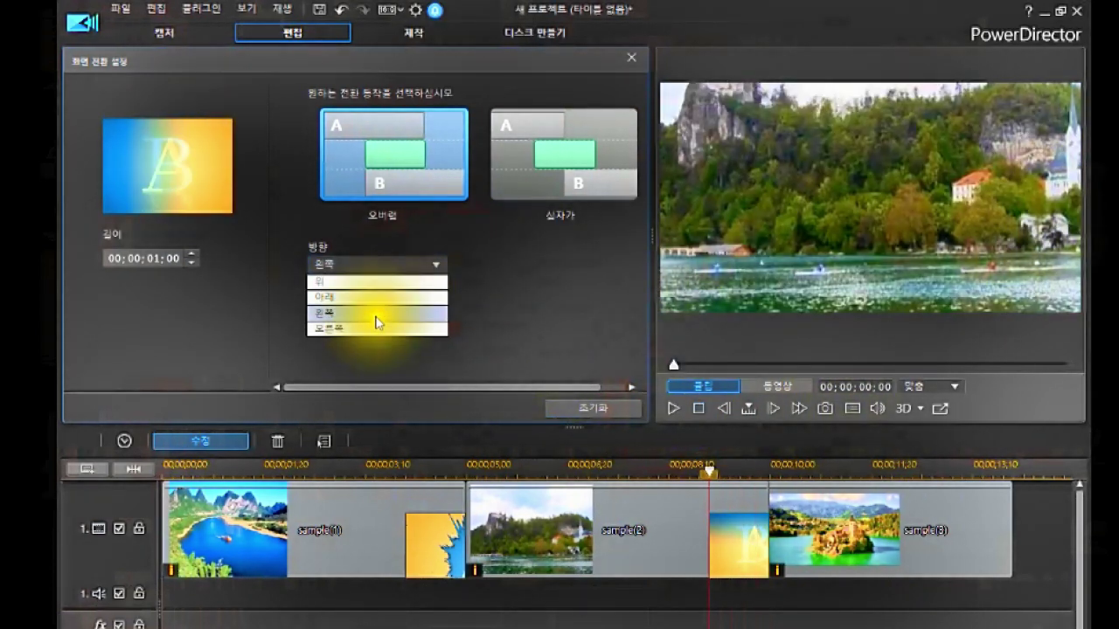
left_click(365, 330)
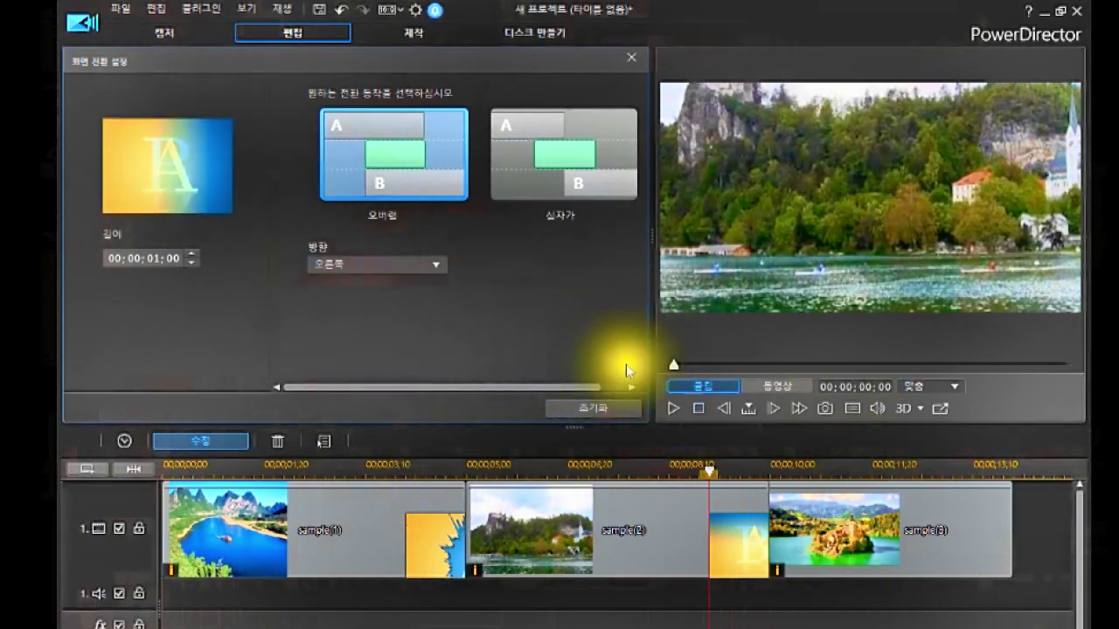
Close the 부드럽게 지우기 transition's settings after a preview and show the 특수 category of the transition library.
left_click(671, 407)
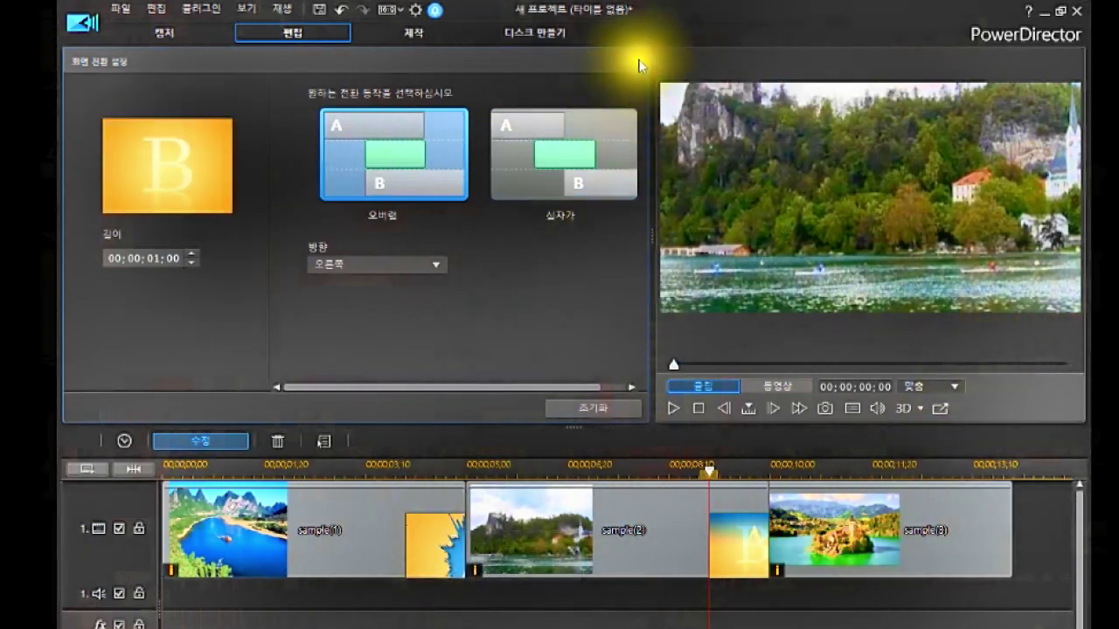
left_click(631, 60)
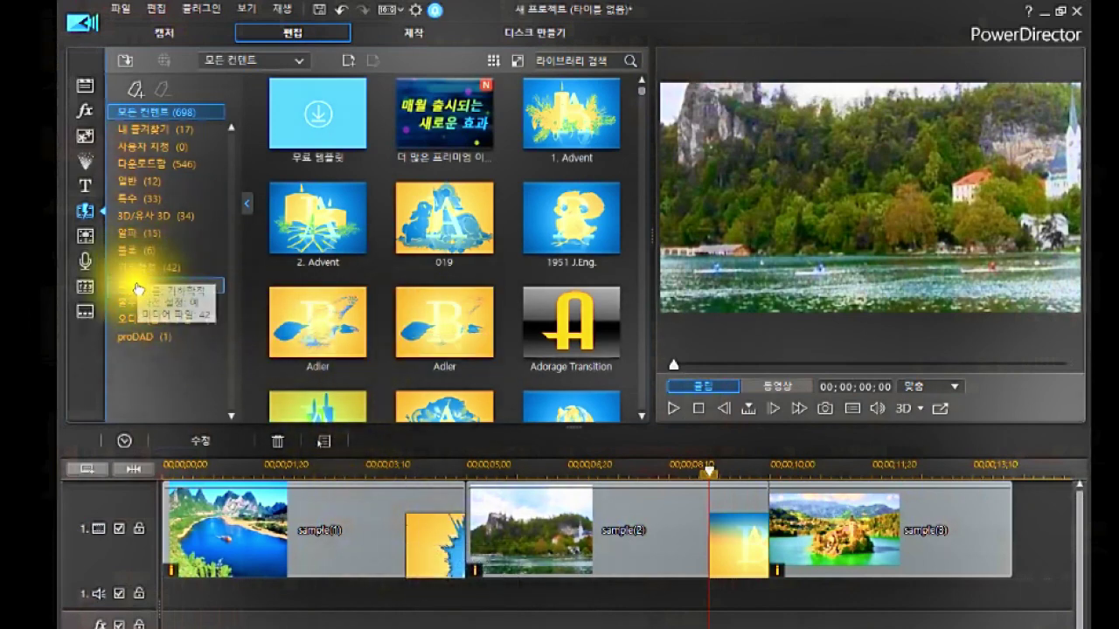
left_click(146, 183)
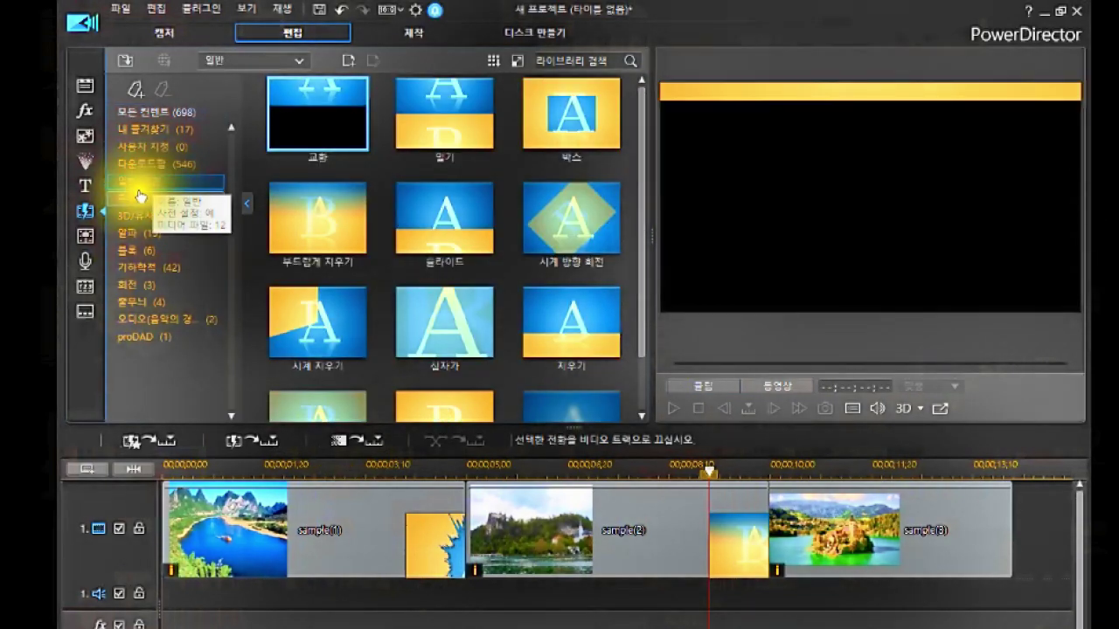
left_click(139, 198)
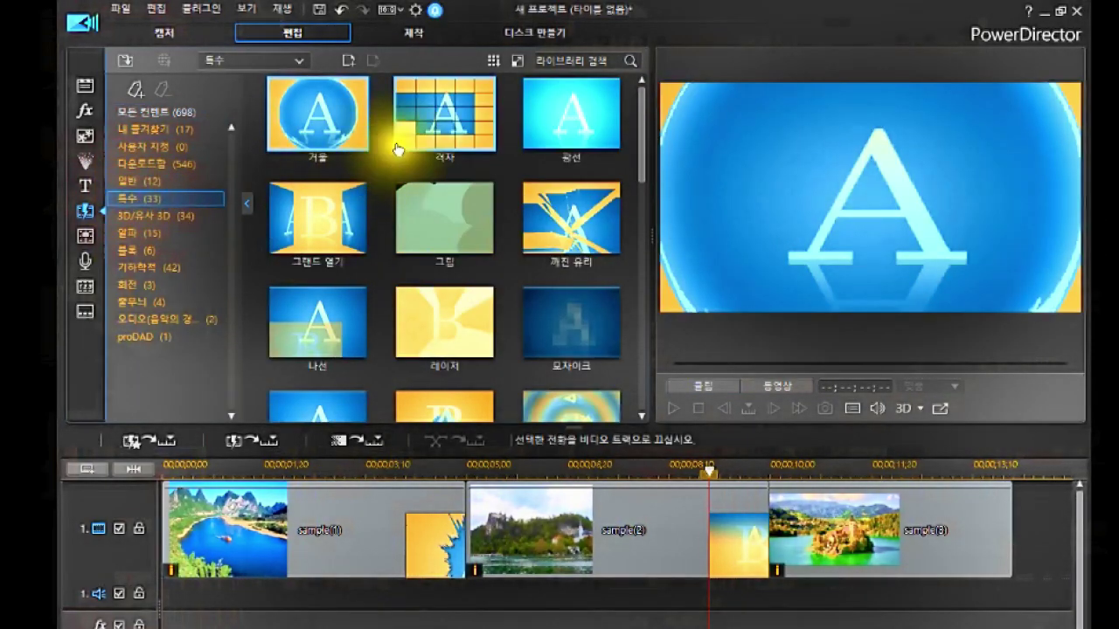
Replace the transition between sample(1) and sample(2) with 거울 and the one between sample(2) and sample(3) with 그랜드 열기.
left_click_drag(294, 117, 455, 537)
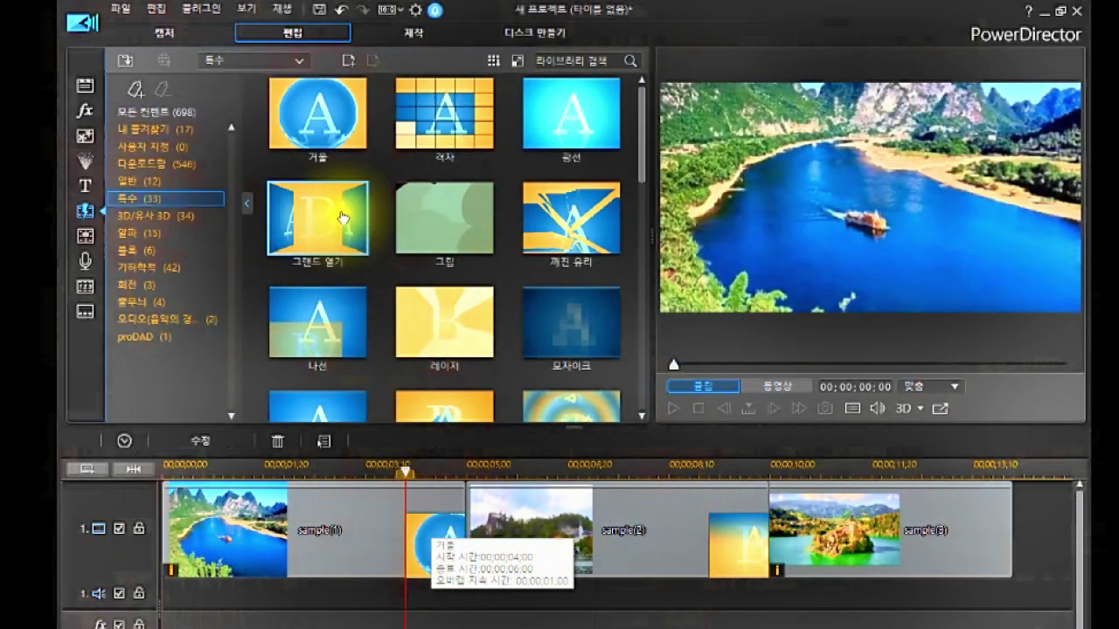
left_click_drag(342, 217, 775, 568)
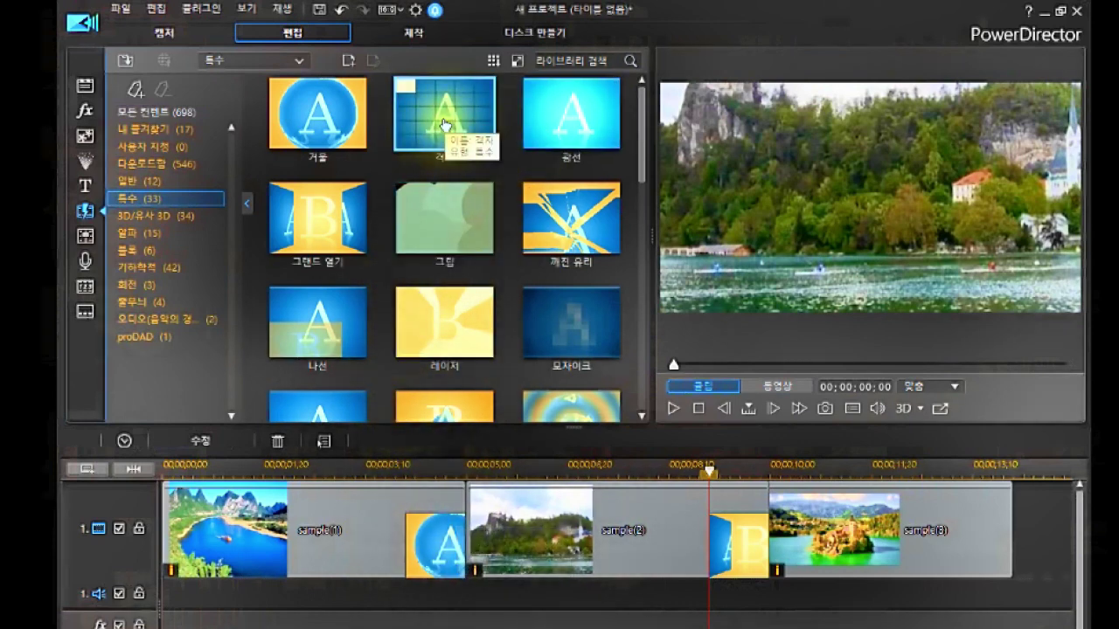
Apply the 특수 transitions 격자 between sample(1) and sample(2) and 깨진 유리 between sample(2) and sample(3), replacing the existing ones.
left_click(83, 215)
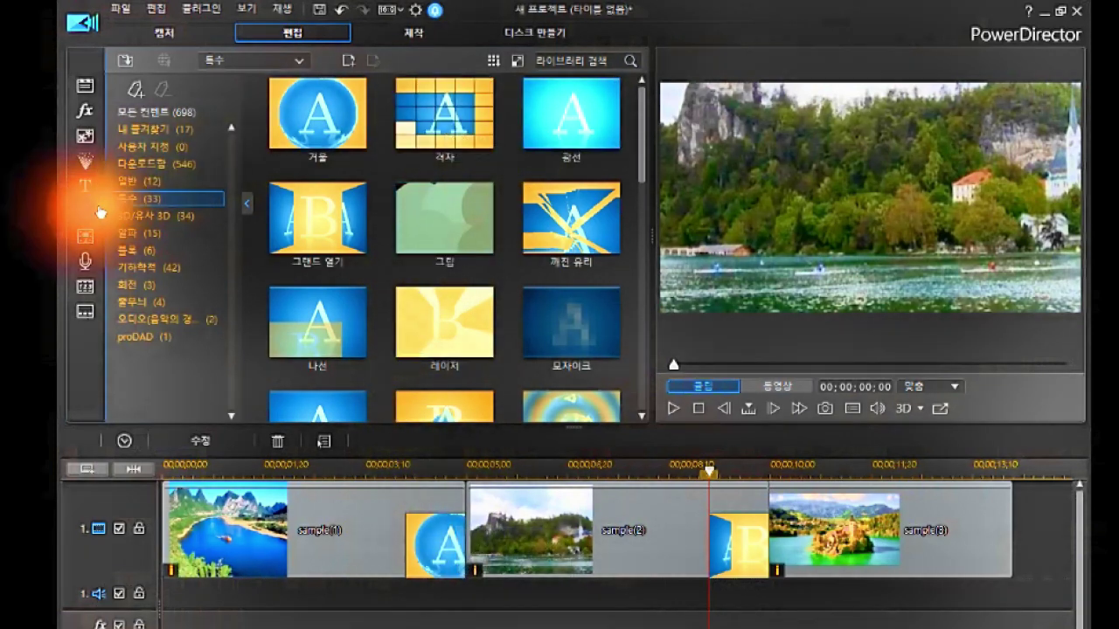
left_click(84, 211)
left_click(166, 114)
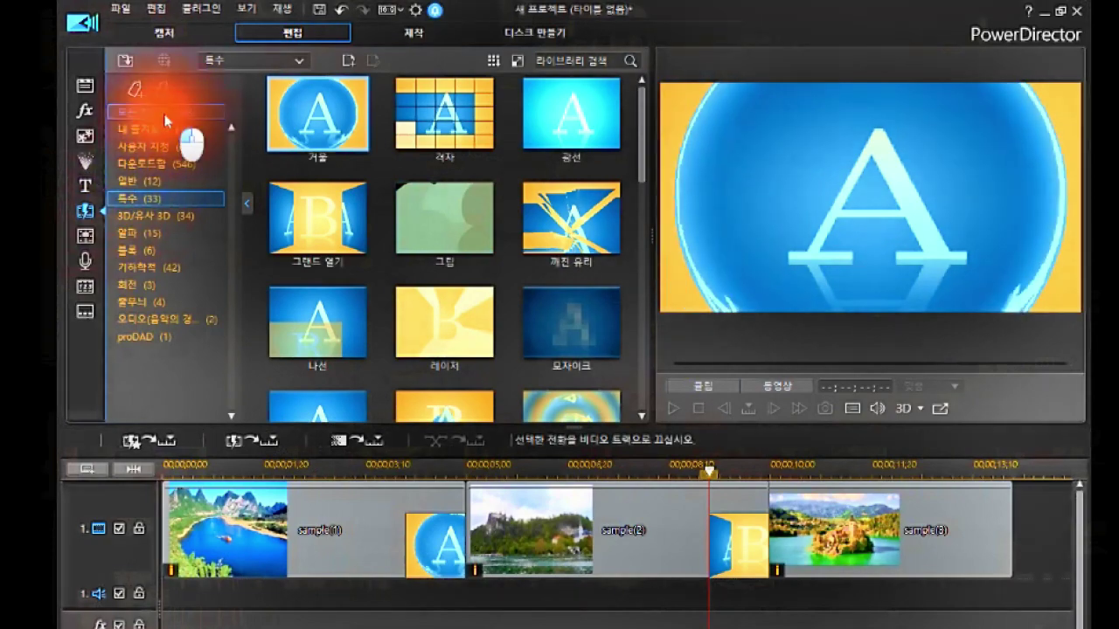
left_click(137, 197)
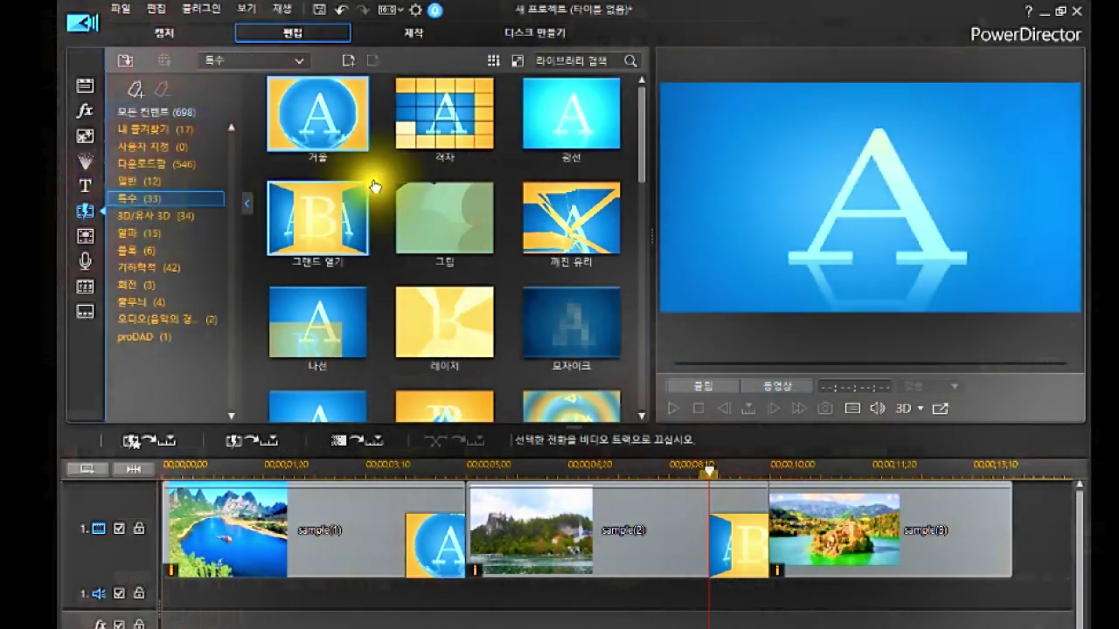
left_click(451, 125)
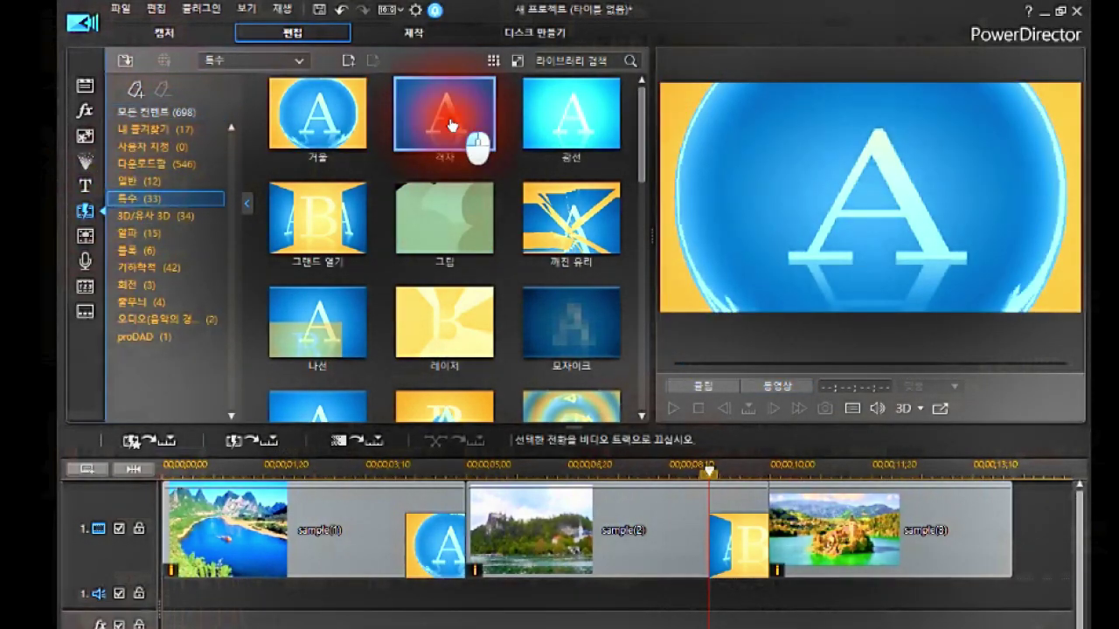
left_click_drag(451, 125, 435, 537)
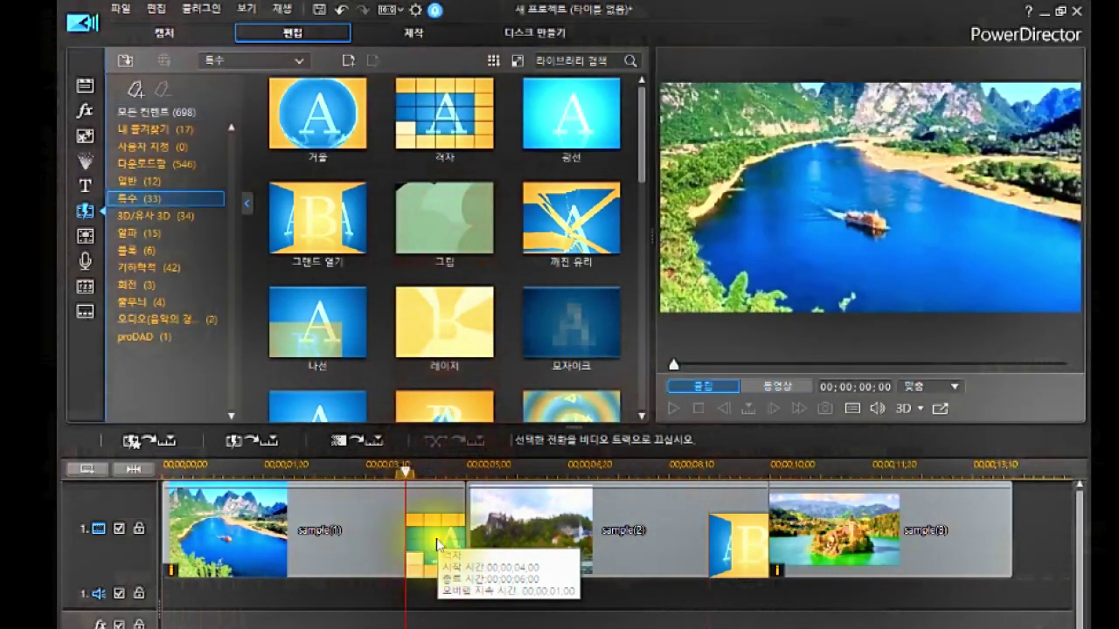
left_click(718, 560)
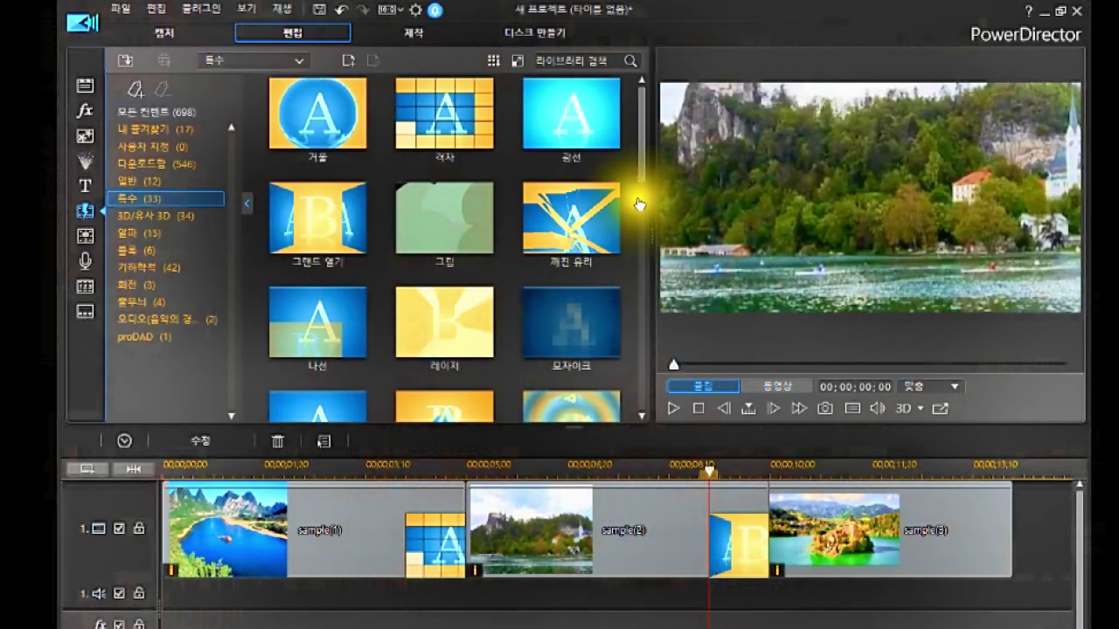
left_click_drag(568, 227, 731, 566)
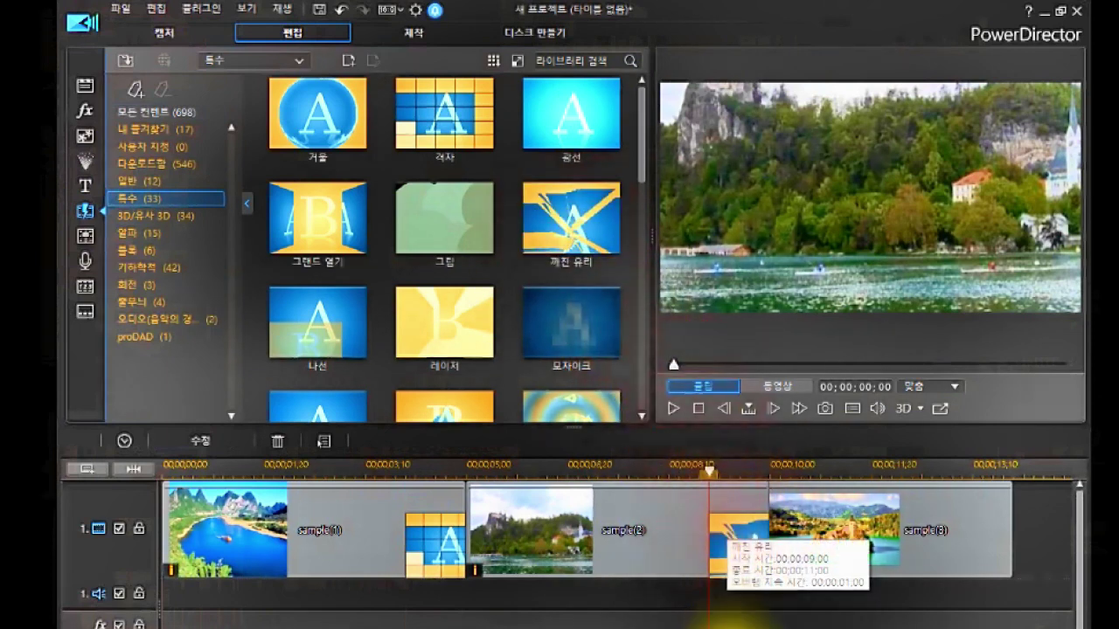
Play the sequence from just before the 격자 transition through the 깨진 유리 transition, and stop playback.
left_click(395, 473)
left_click(674, 410)
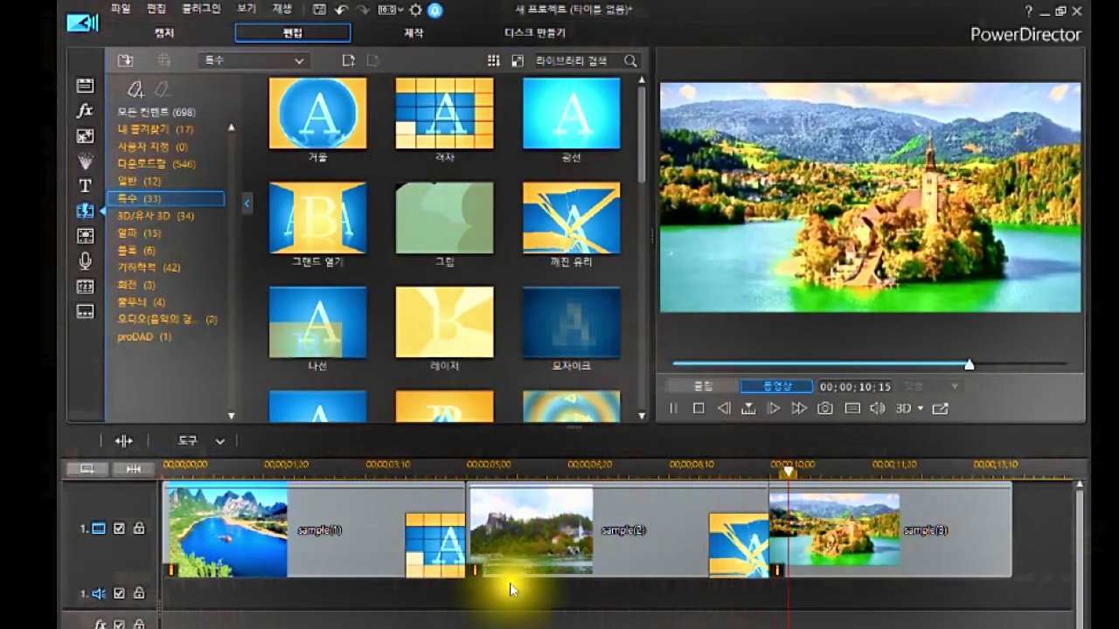
left_click(699, 408)
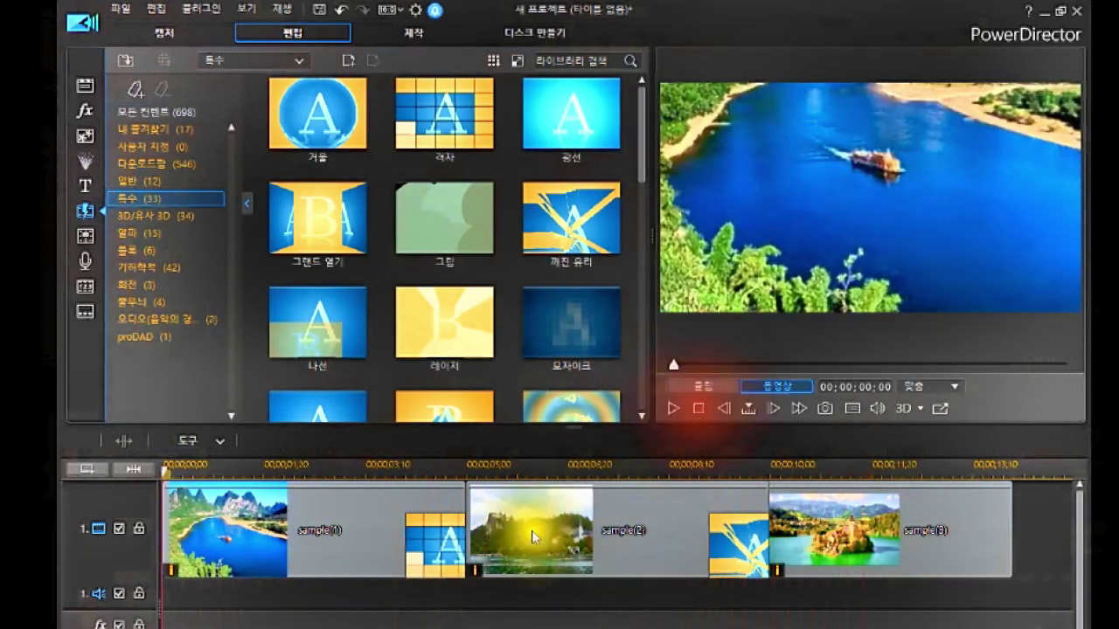
Try the 대각선 type on the 격자 transition between sample(1) and sample(2), and set its type to 무작위.
left_click(453, 546)
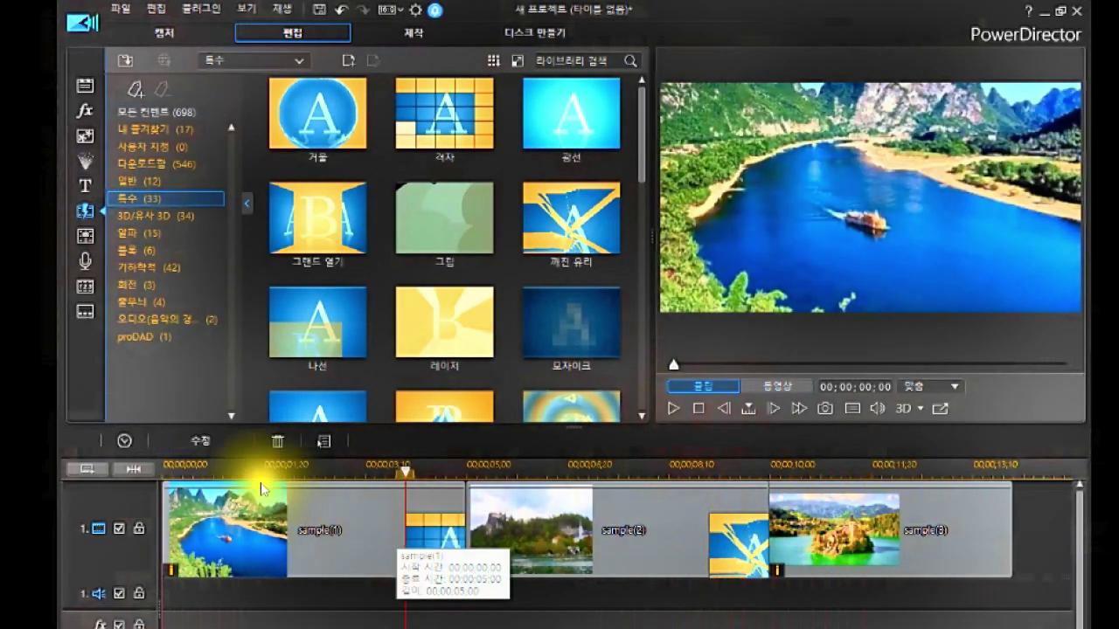
left_click(209, 446)
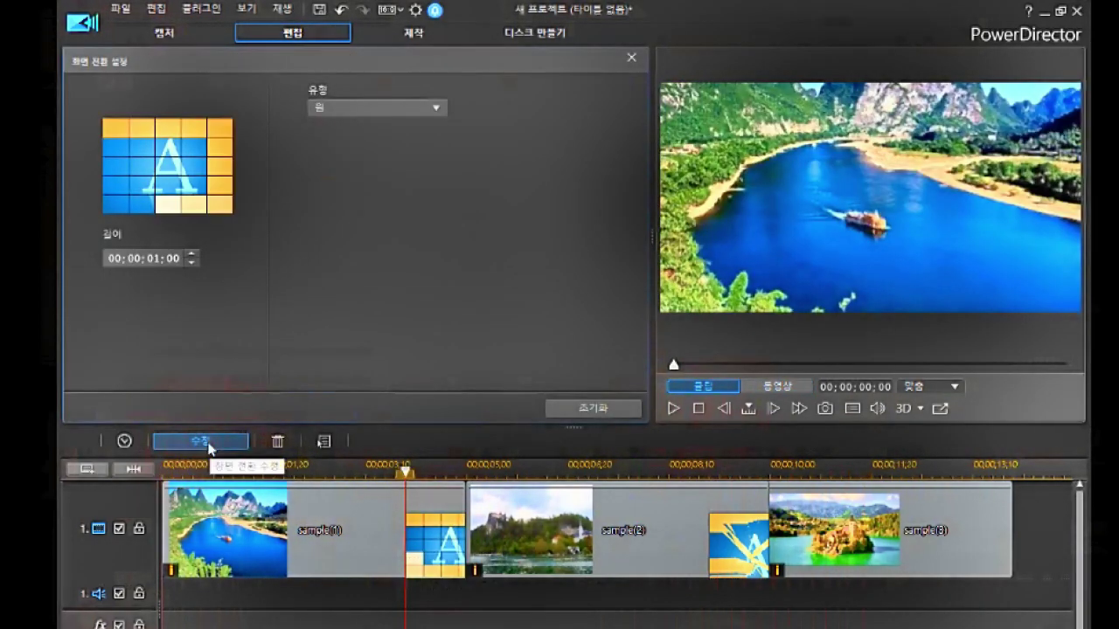
left_click(436, 110)
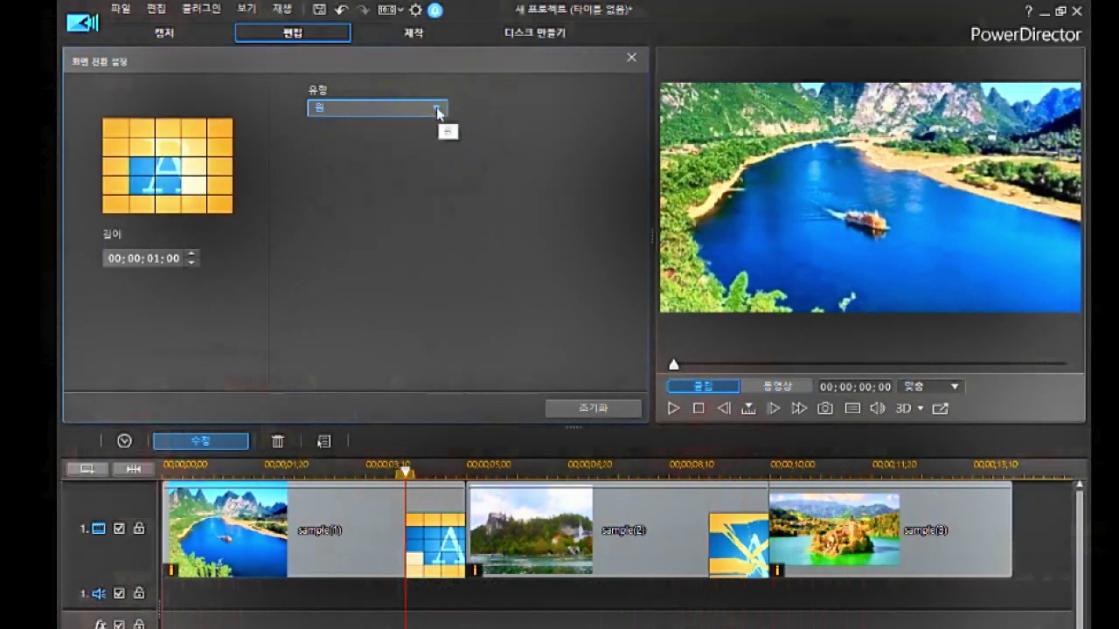
left_click(375, 132)
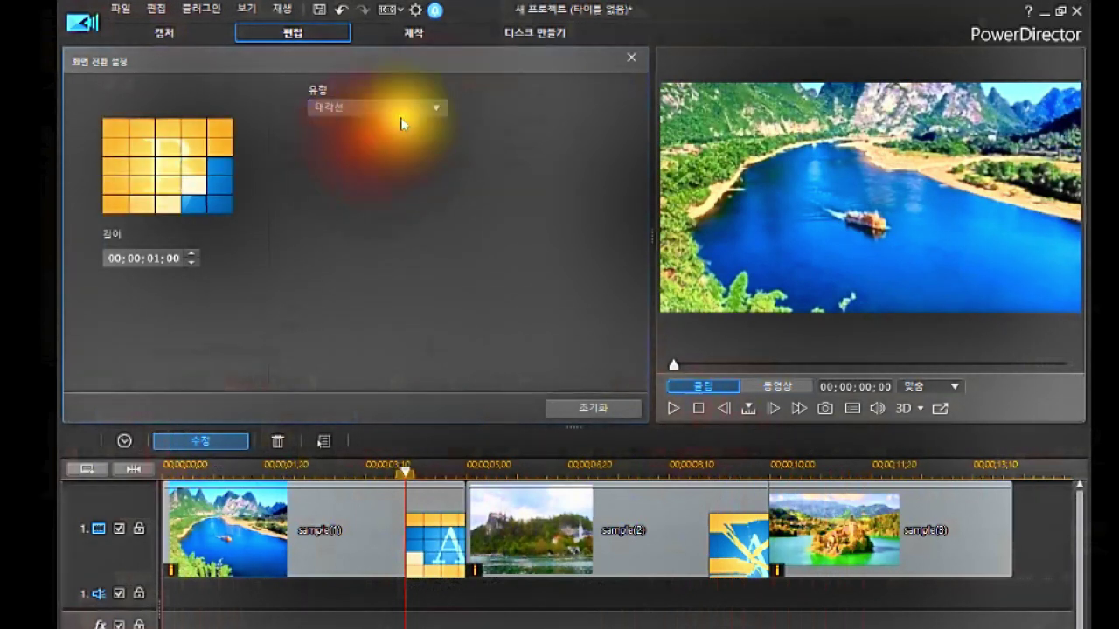
left_click(436, 108)
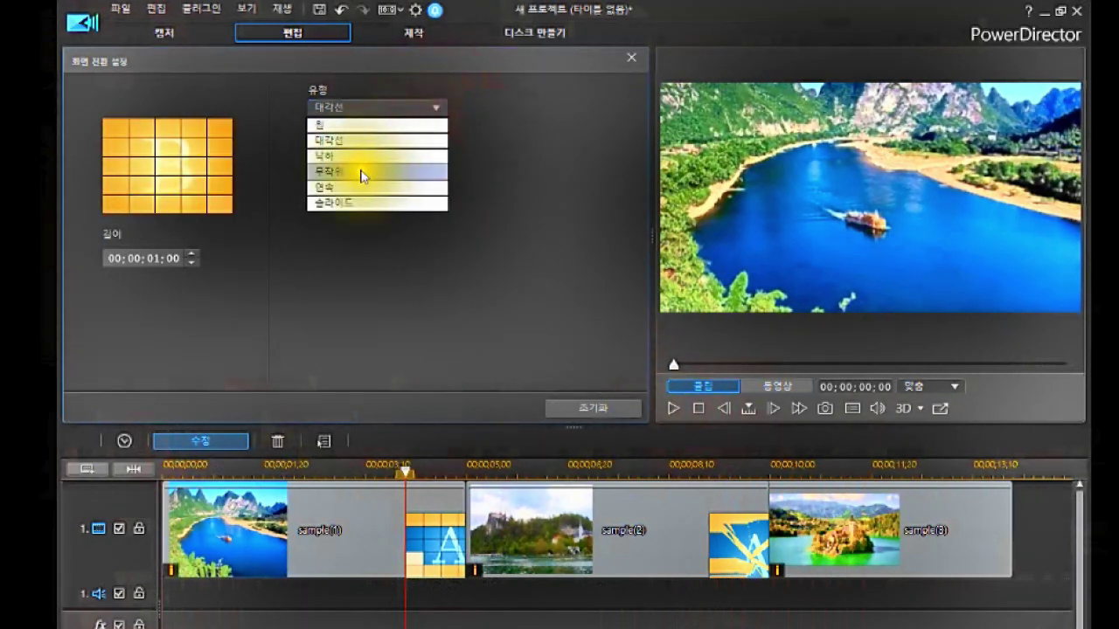
left_click(362, 174)
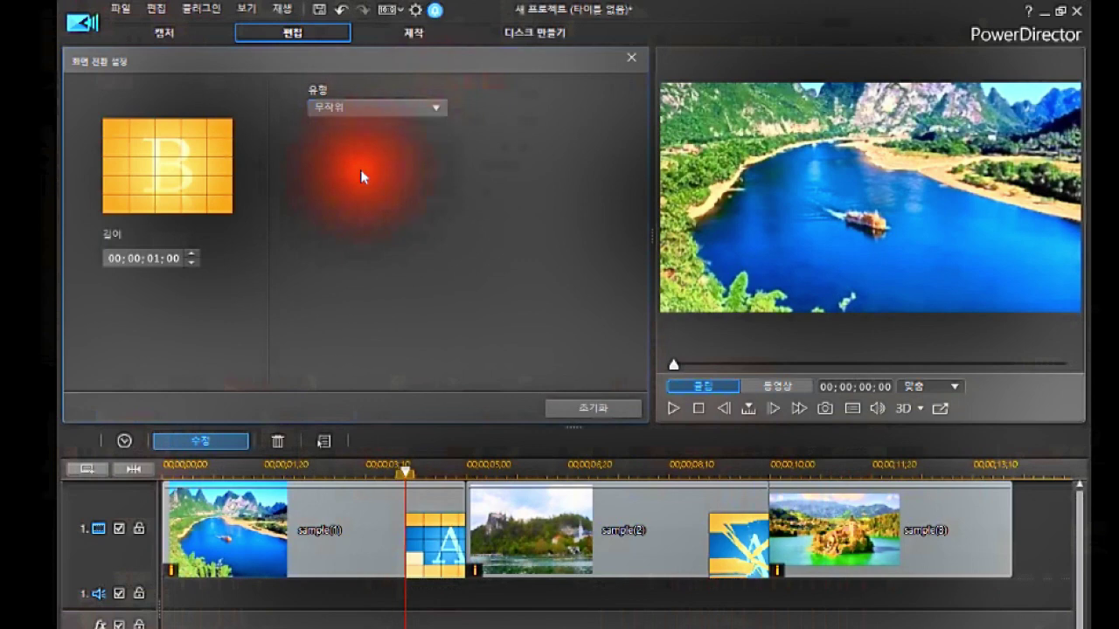
left_click(630, 66)
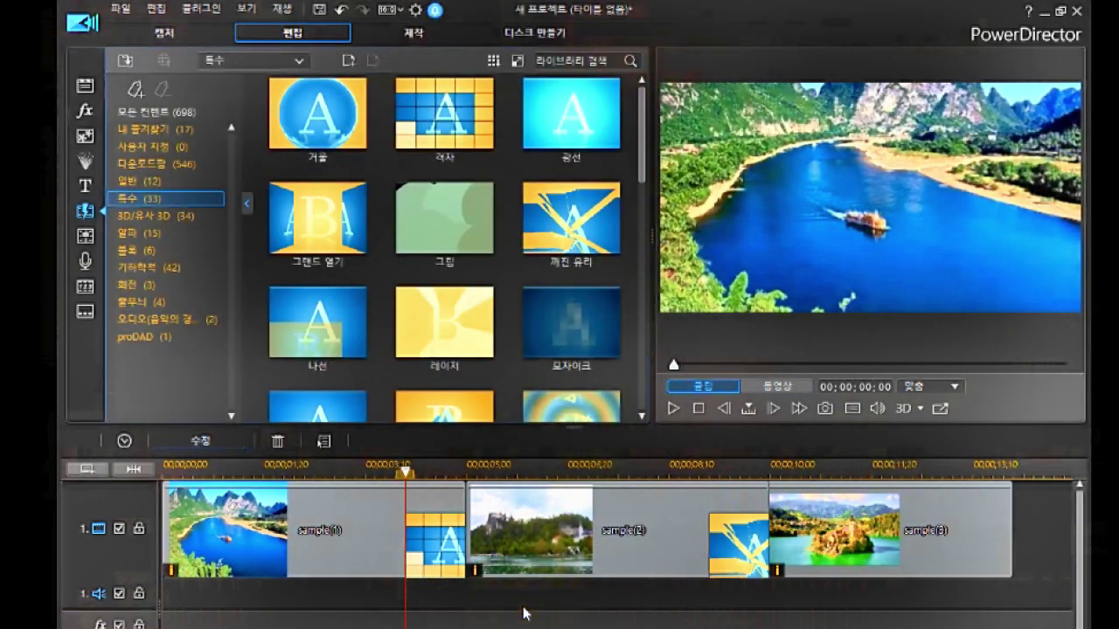
Set the length of the 격자 transition between sample(1) and sample(2) to 00;00;02;00.
left_click(528, 535)
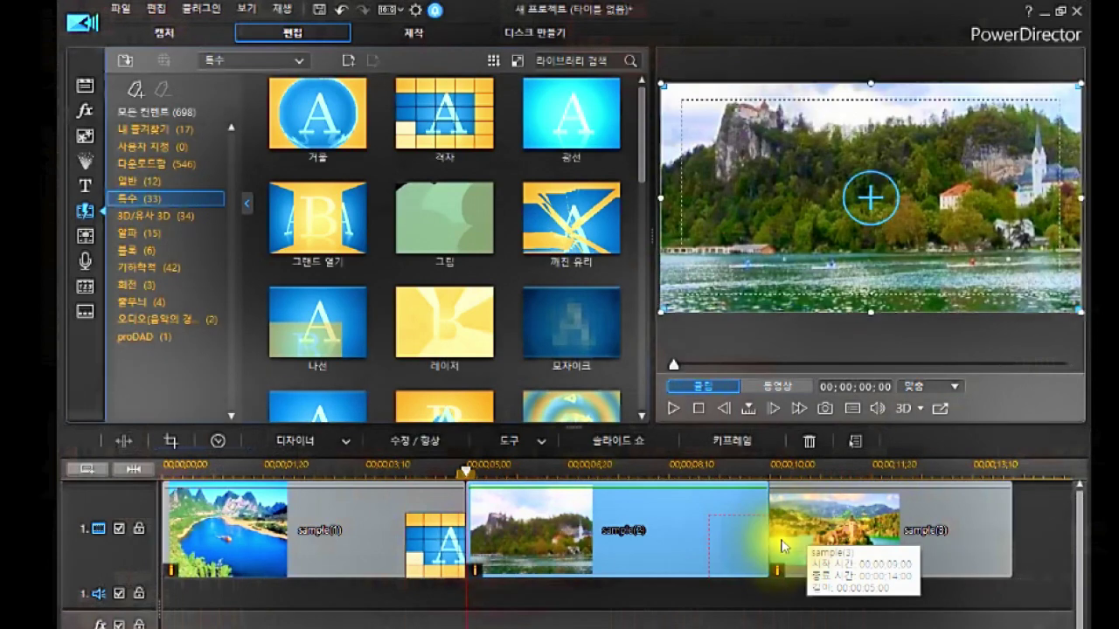
left_click(747, 535)
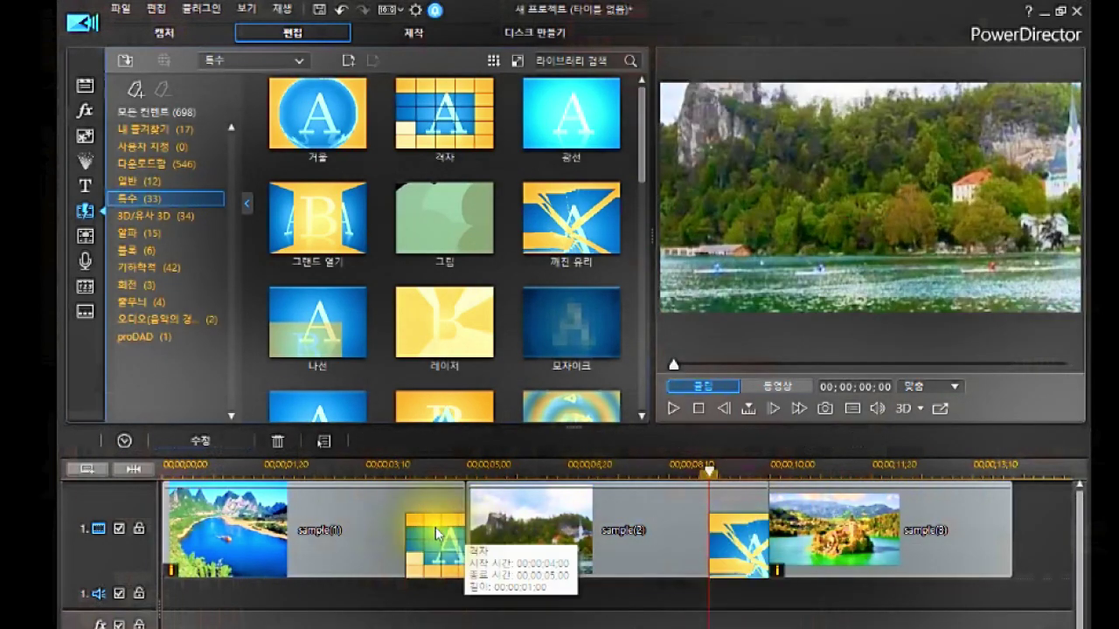
left_click(435, 527)
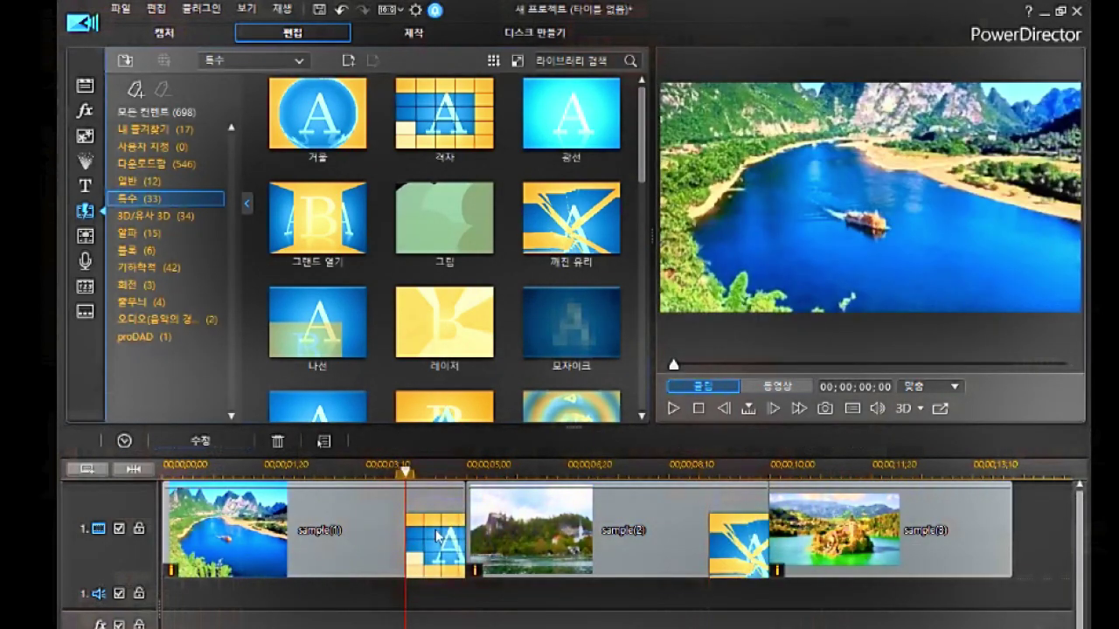
left_click(200, 440)
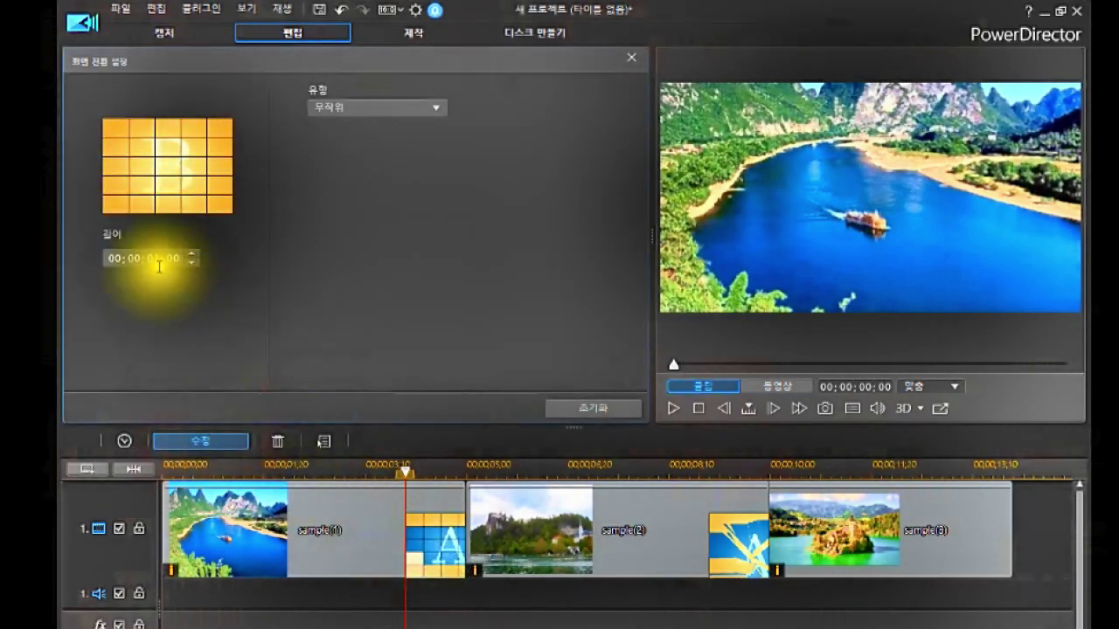
left_click(152, 258)
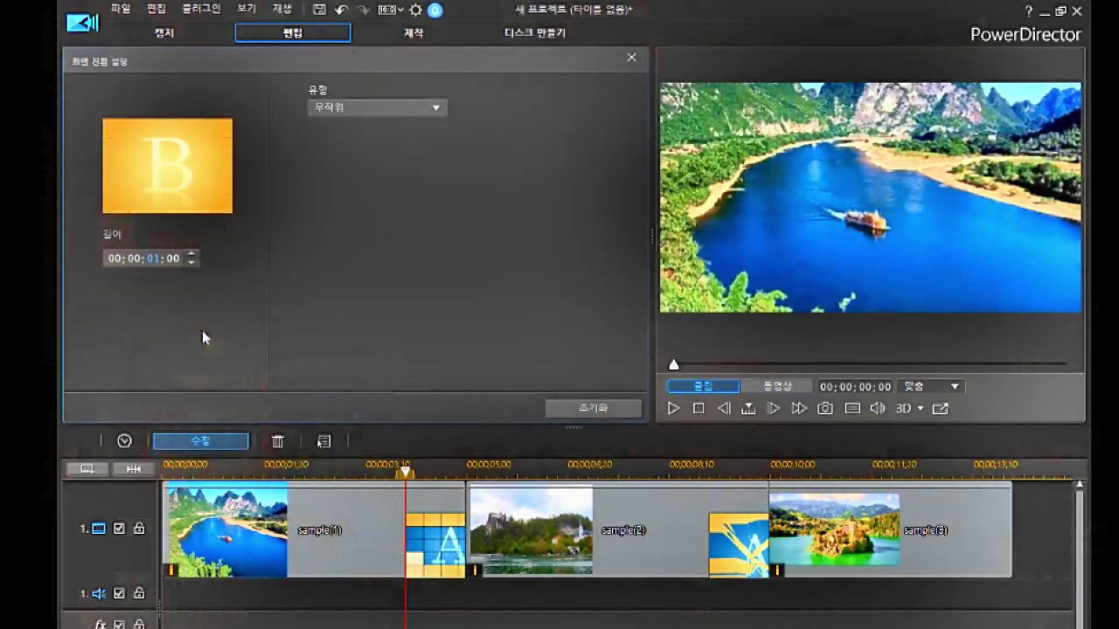
type("1")
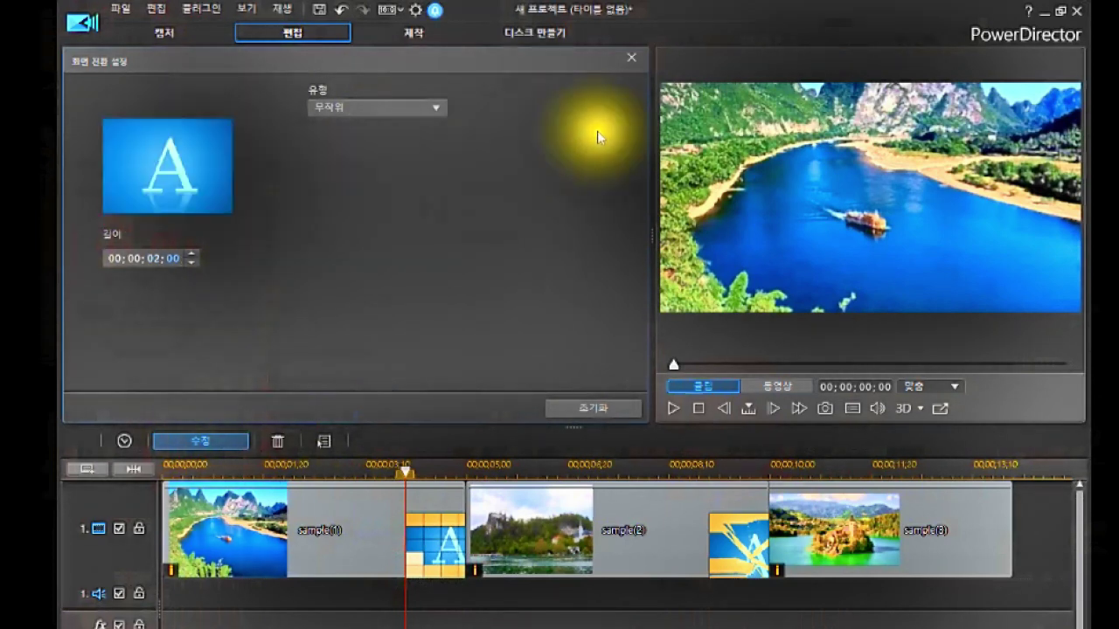
left_click(627, 60)
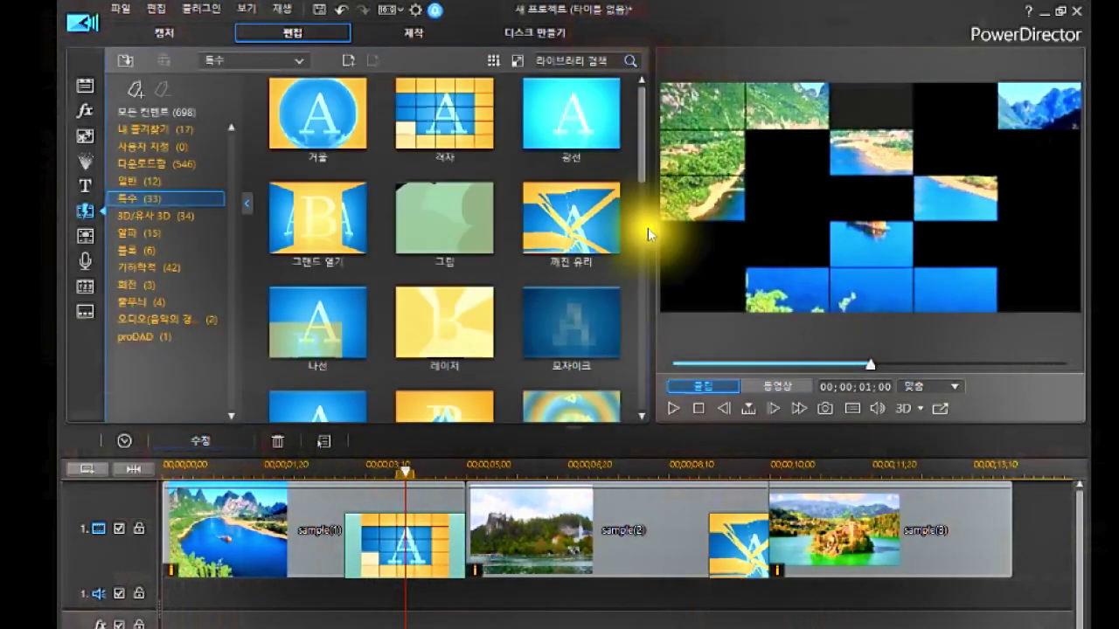
Reopen the 격자 transition's settings to check its type and length, and close them.
left_click(433, 527)
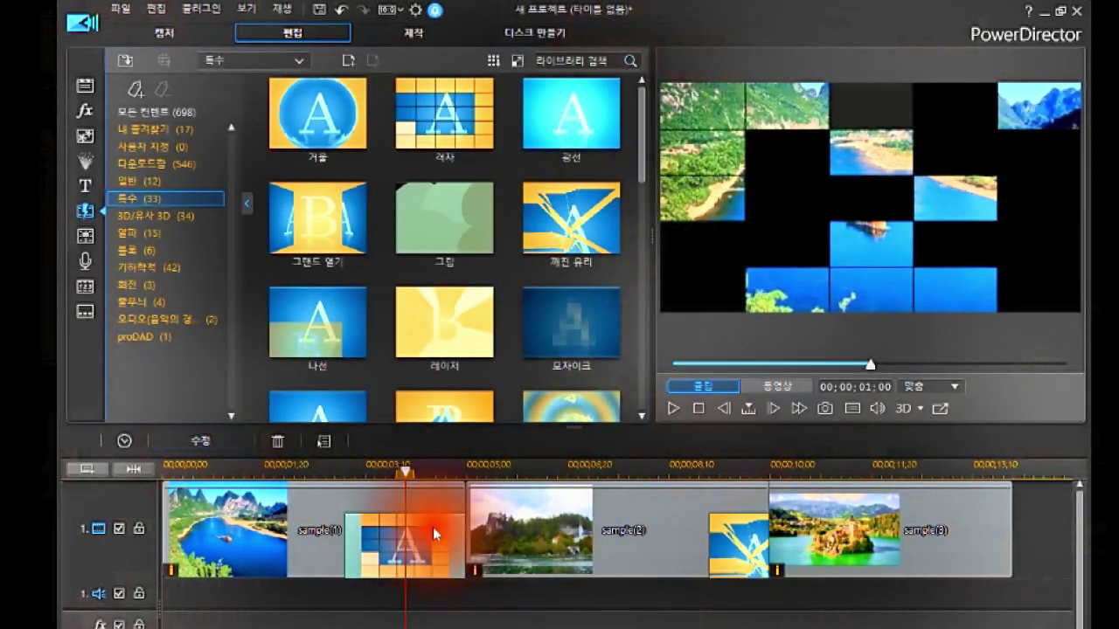
left_click(201, 441)
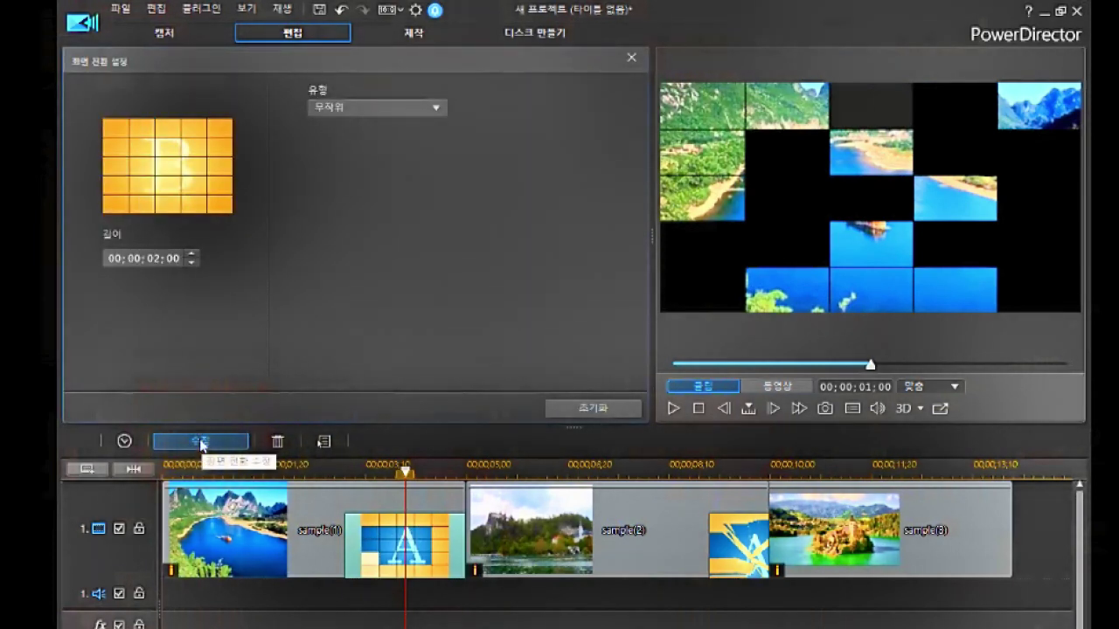
left_click(437, 607)
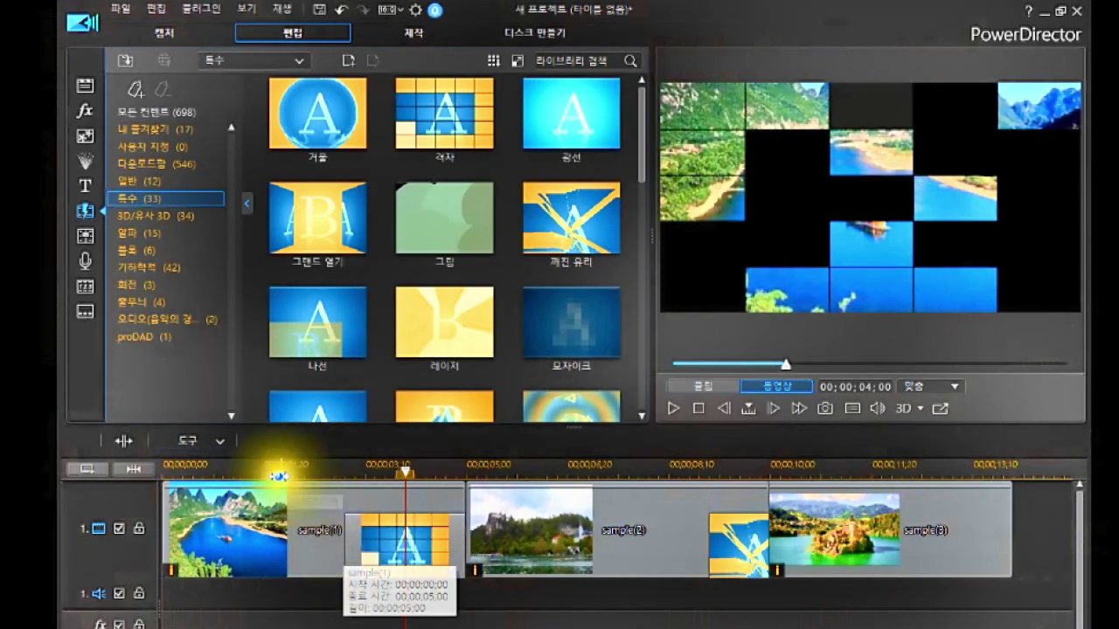
Select the sample(1) clip and place the playhead at 00;00;01;17 within it.
left_click(281, 472)
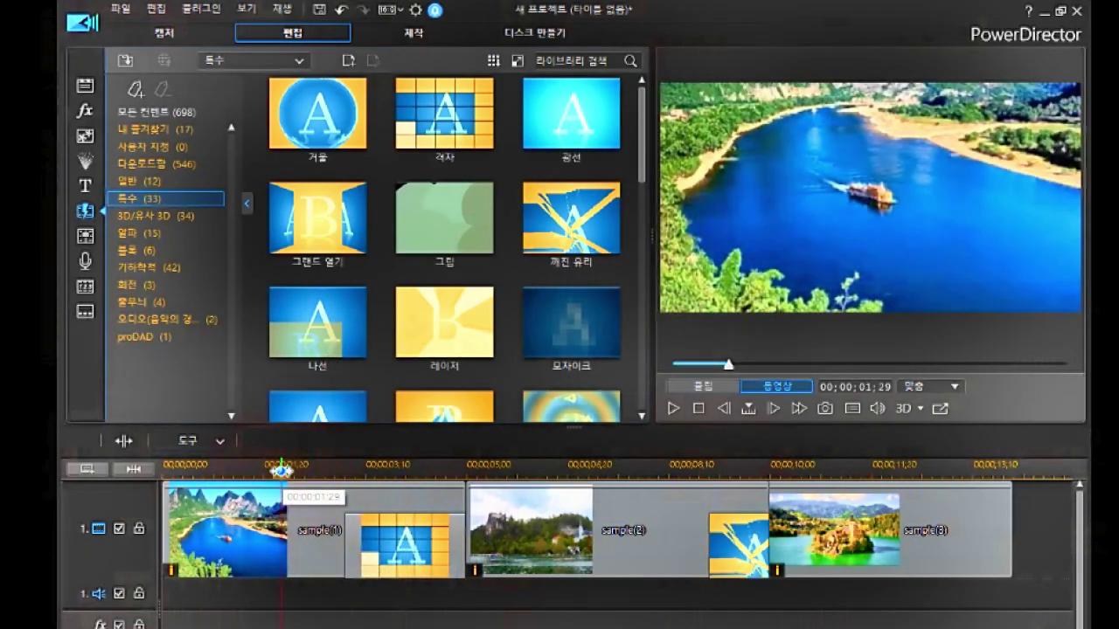
left_click(306, 529)
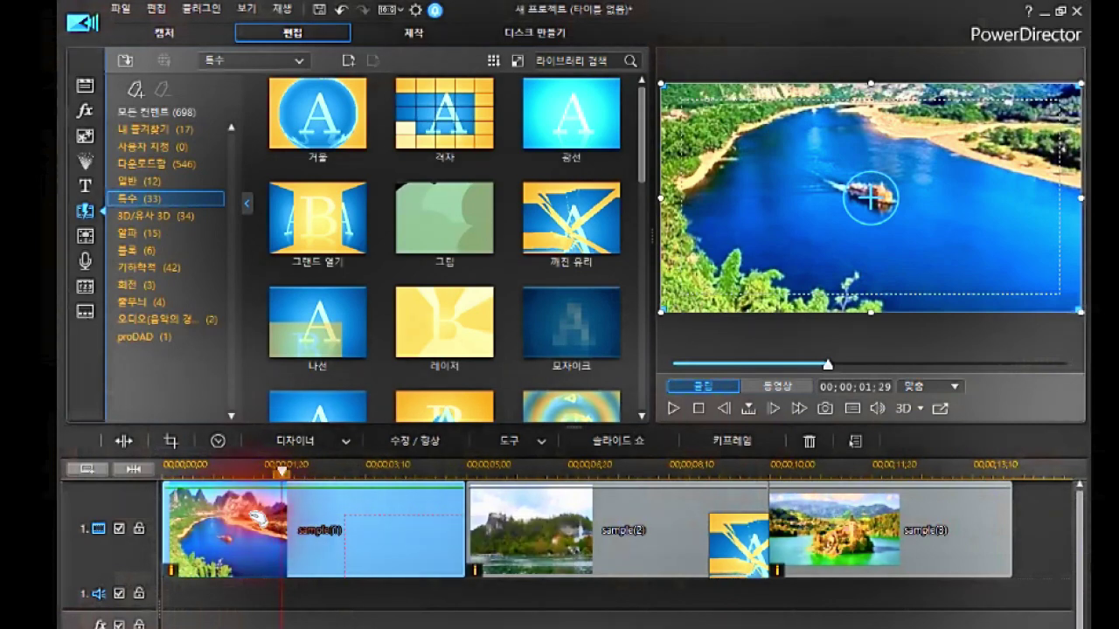
left_click_drag(280, 473, 257, 473)
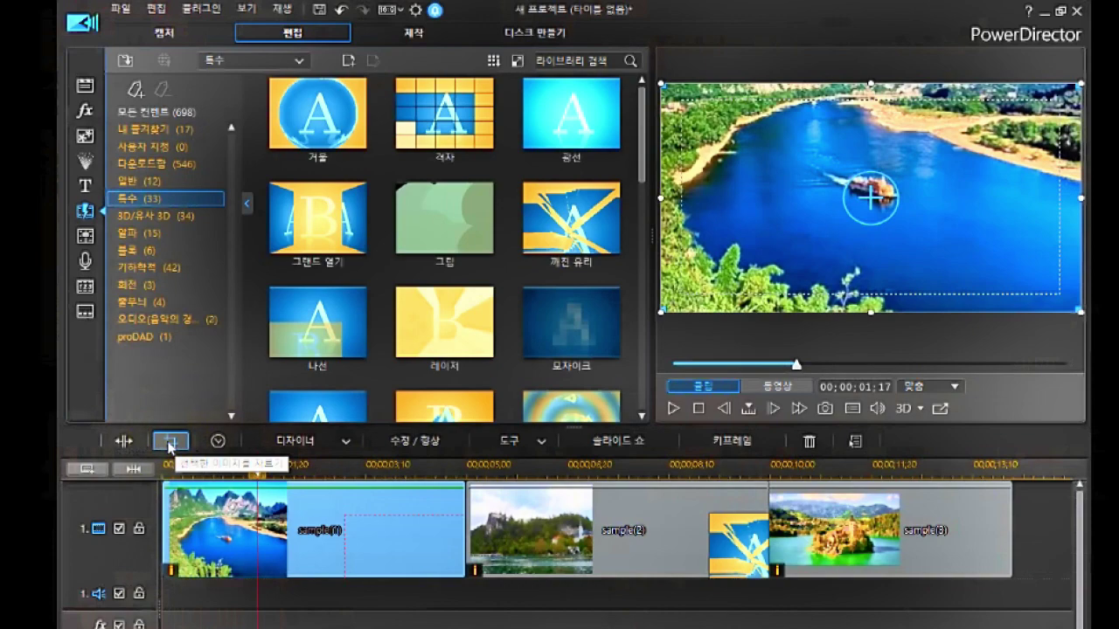
Try the 4:3 aspect ratio when cropping the sample(1) photo, return it to 16:9, and cancel the crop.
left_click(171, 442)
left_click(687, 416)
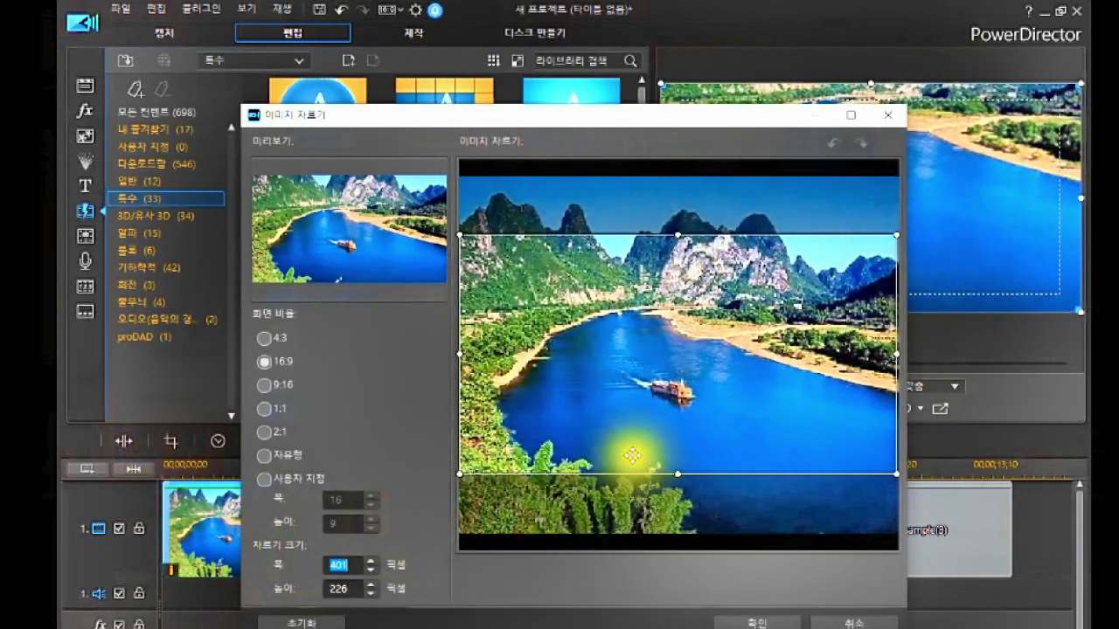
left_click(265, 341)
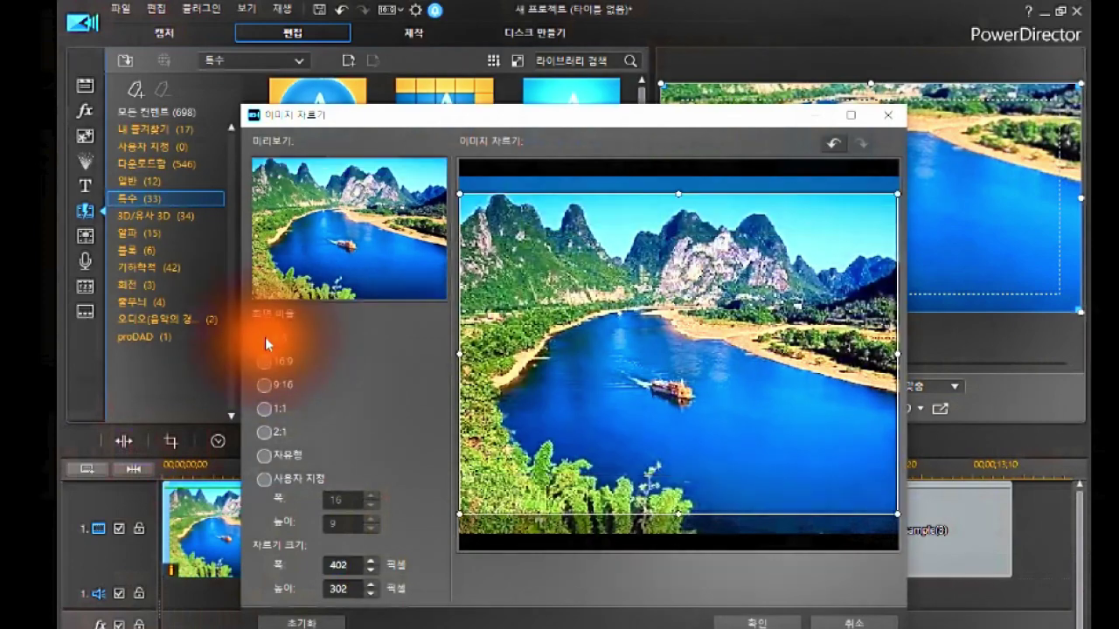
left_click(262, 360)
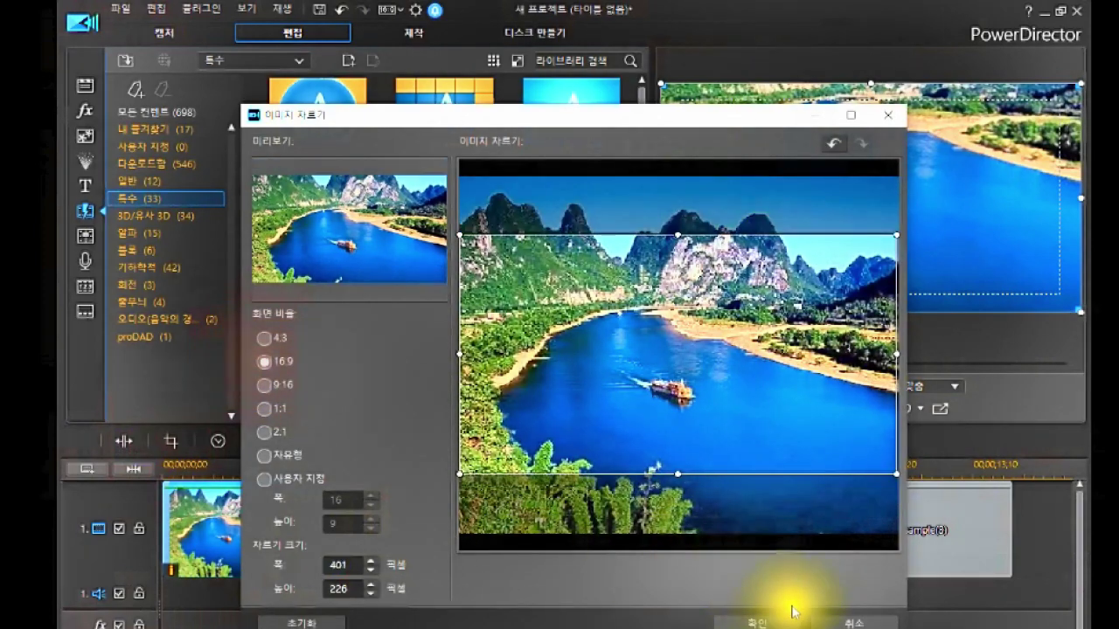
left_click(846, 624)
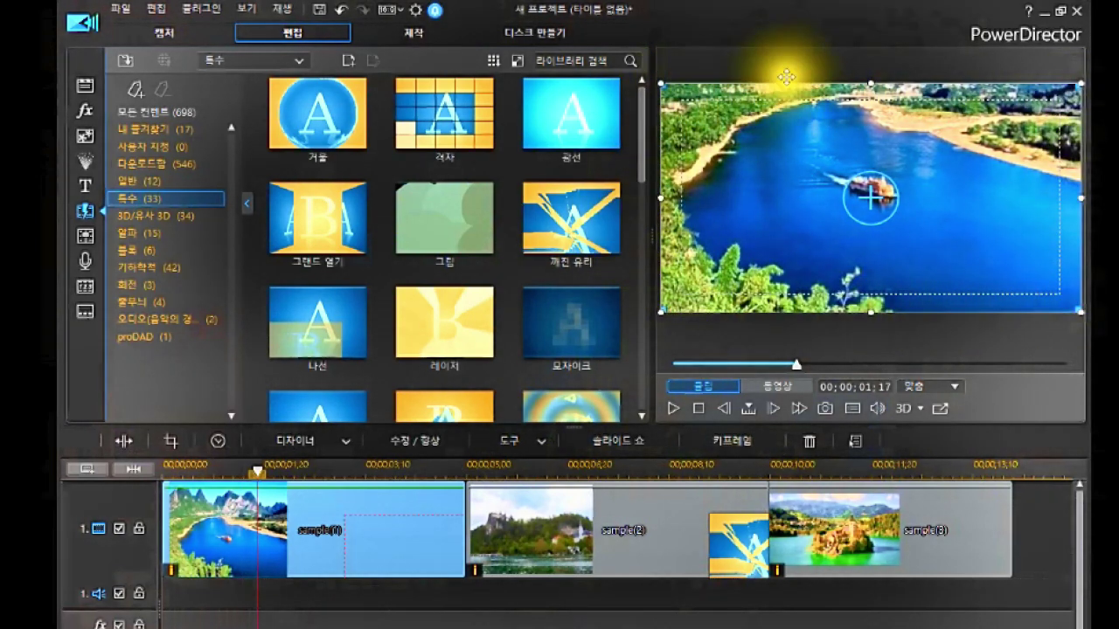
Preview the 격자 transition between sample(1) and sample(2) at 00;00;01;13, and review its type and length settings.
left_click_drag(883, 92, 443, 552)
left_click(725, 529)
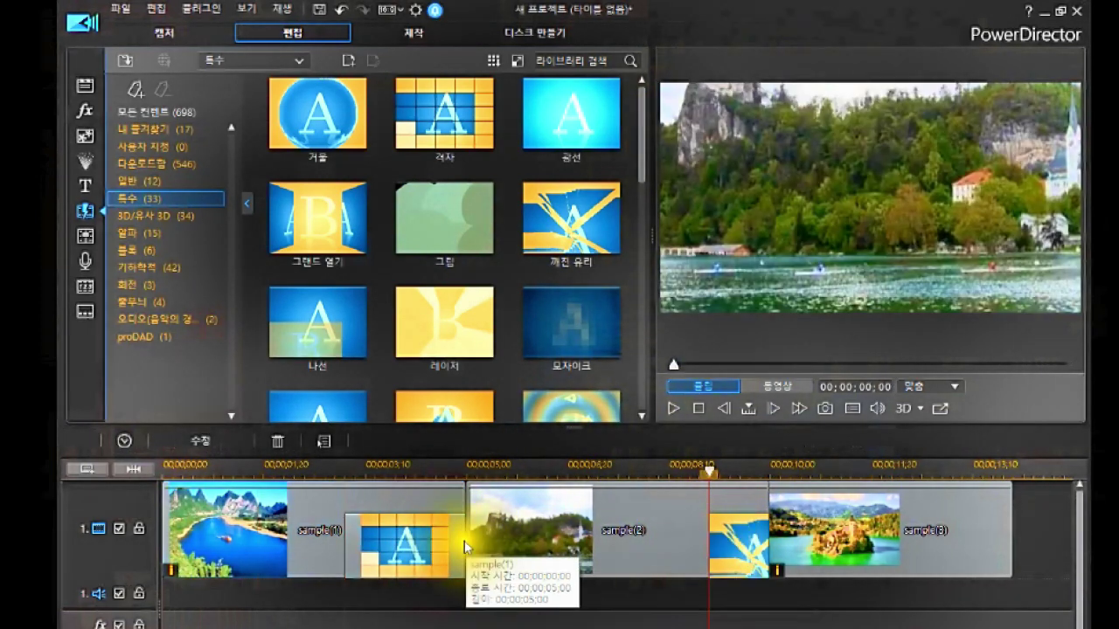
left_click(426, 550)
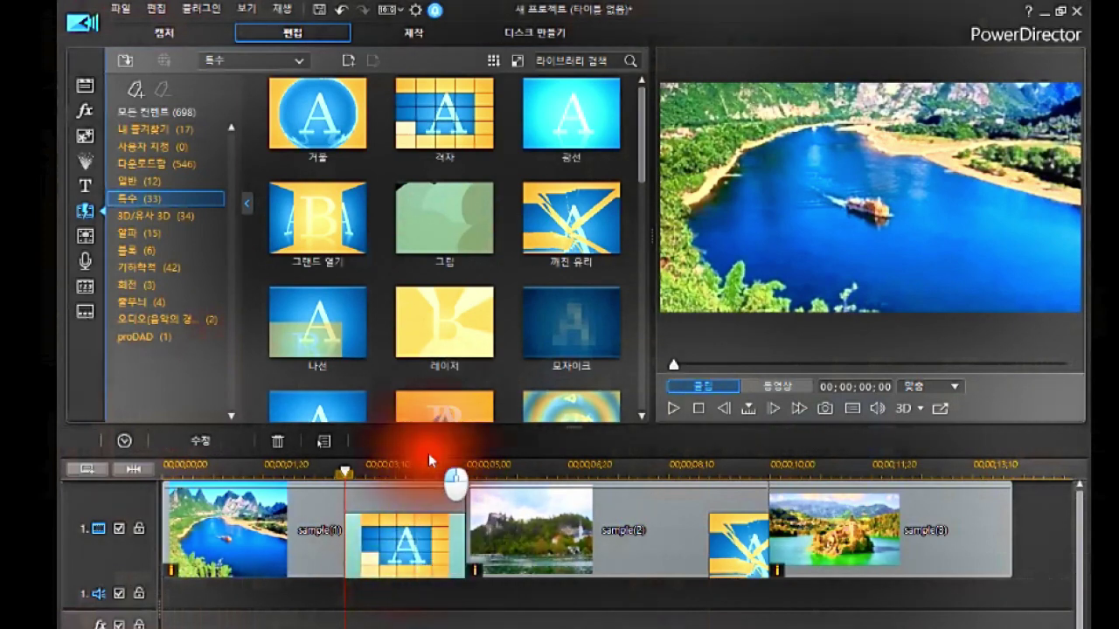
left_click_drag(431, 463, 461, 487)
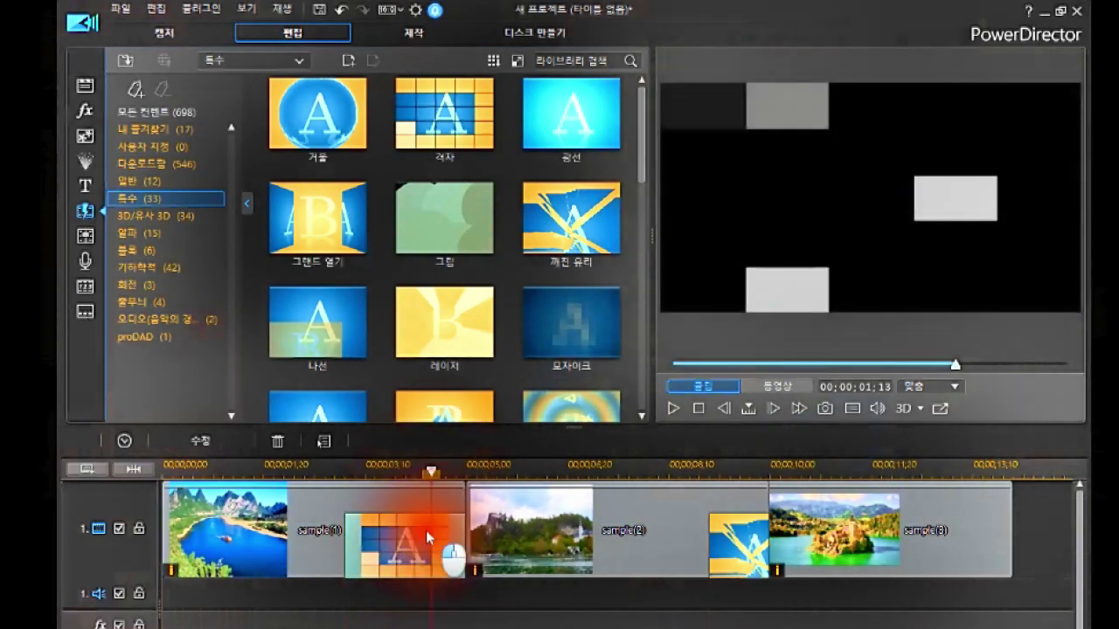
double_click(426, 530)
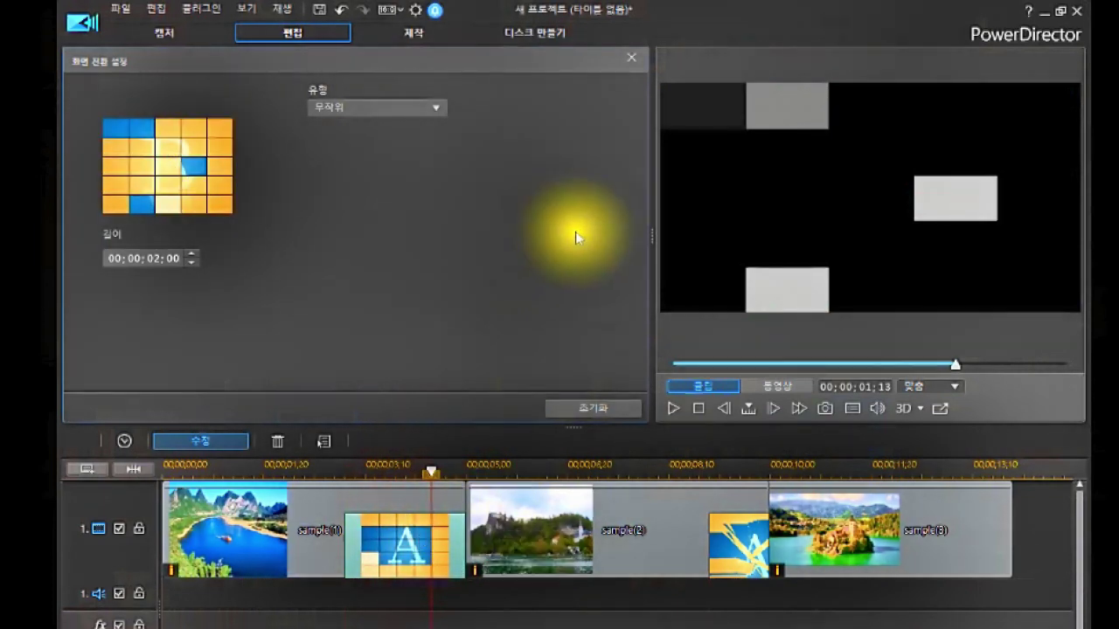
left_click(626, 63)
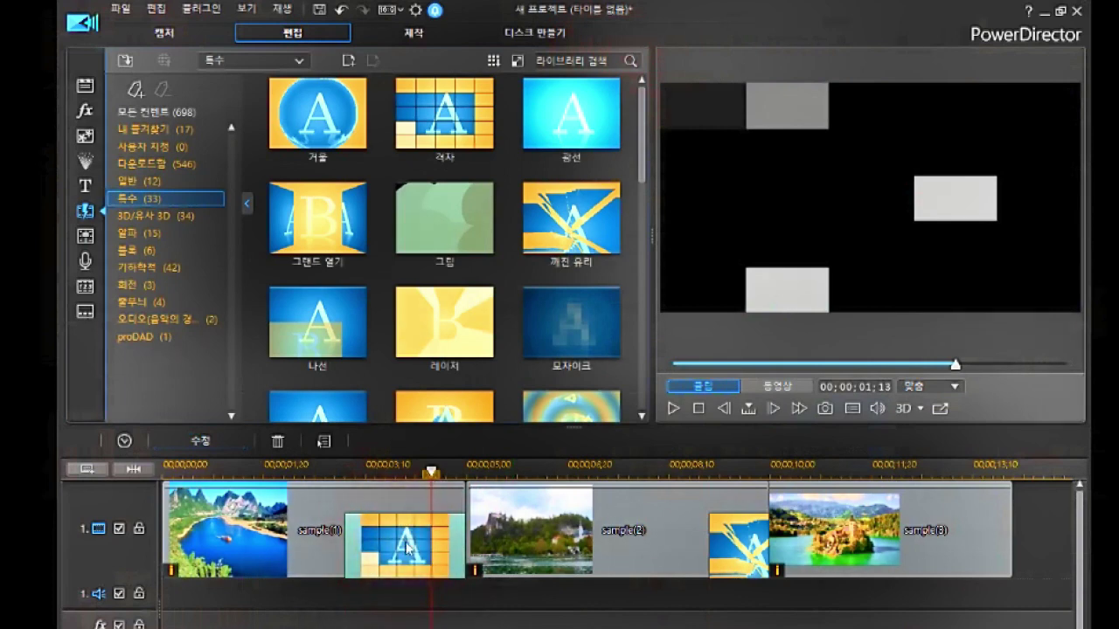
Delete the 격자 transition between sample(1) and sample(2) and the 깨진 유리 transition between sample(2) and sample(3).
key("Delete")
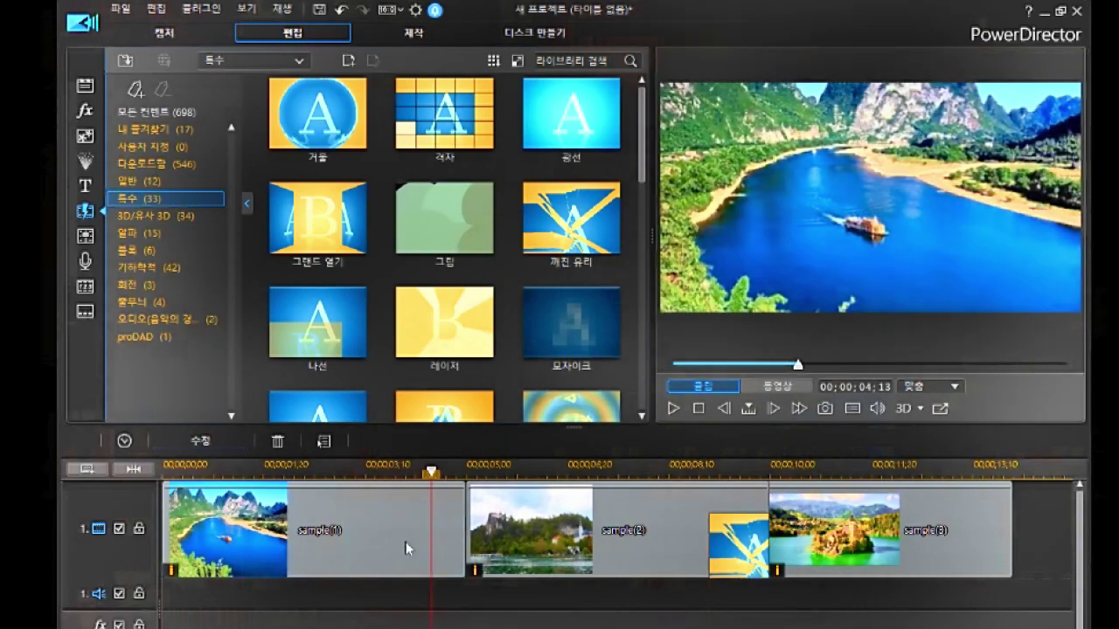
left_click(740, 559)
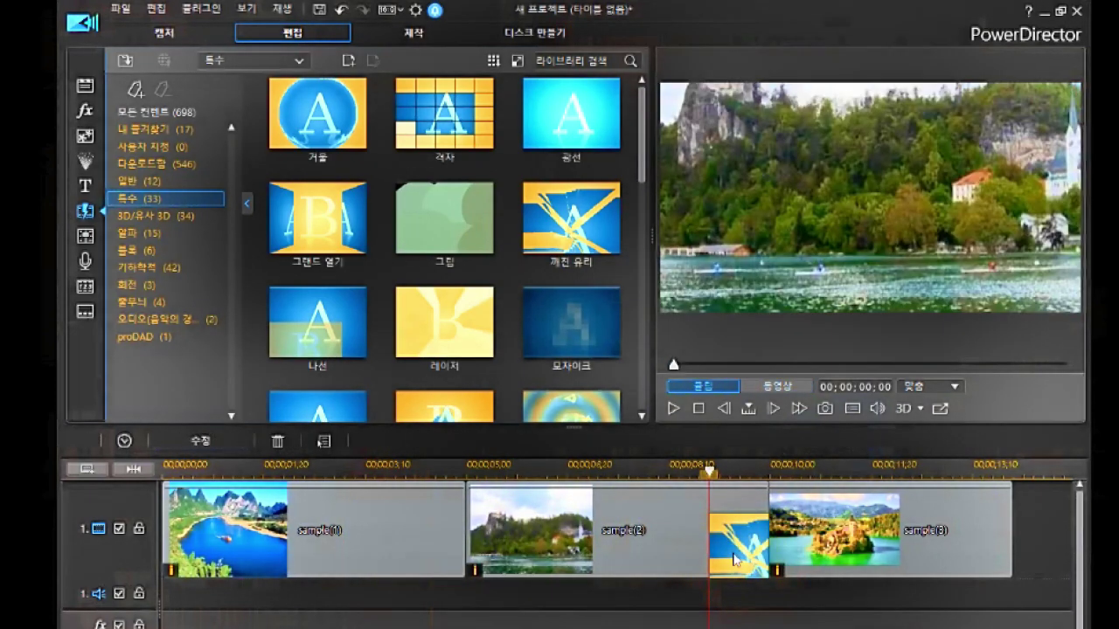
key("Delete")
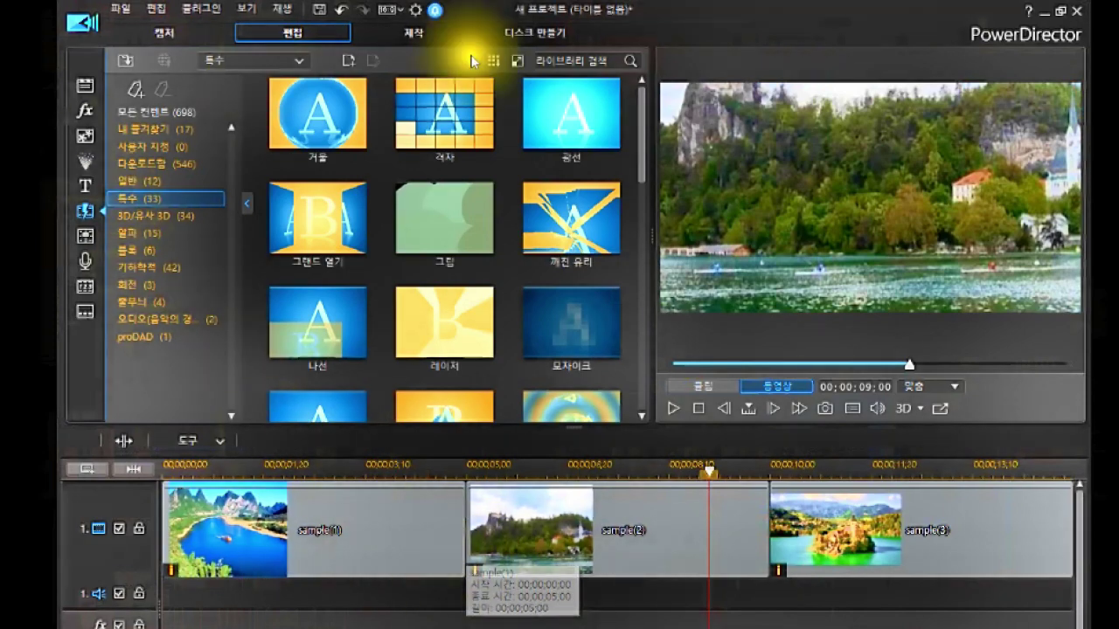